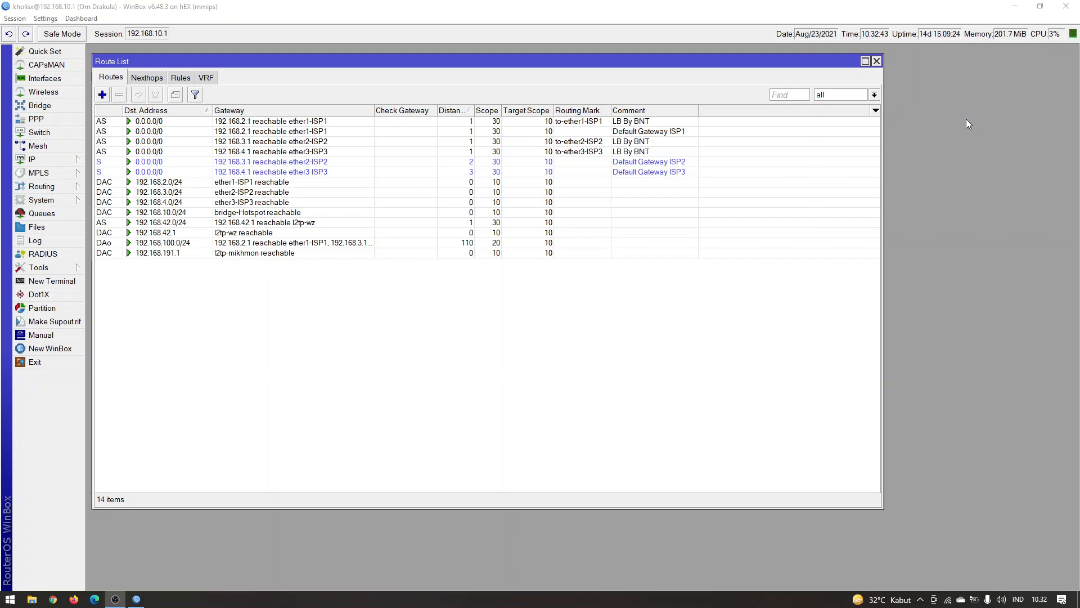
# Open a blank Notepad document and reposition its window over the route list
pyautogui.press('super+r')
pyautogui.write('notepad')
pyautogui.press('Return')
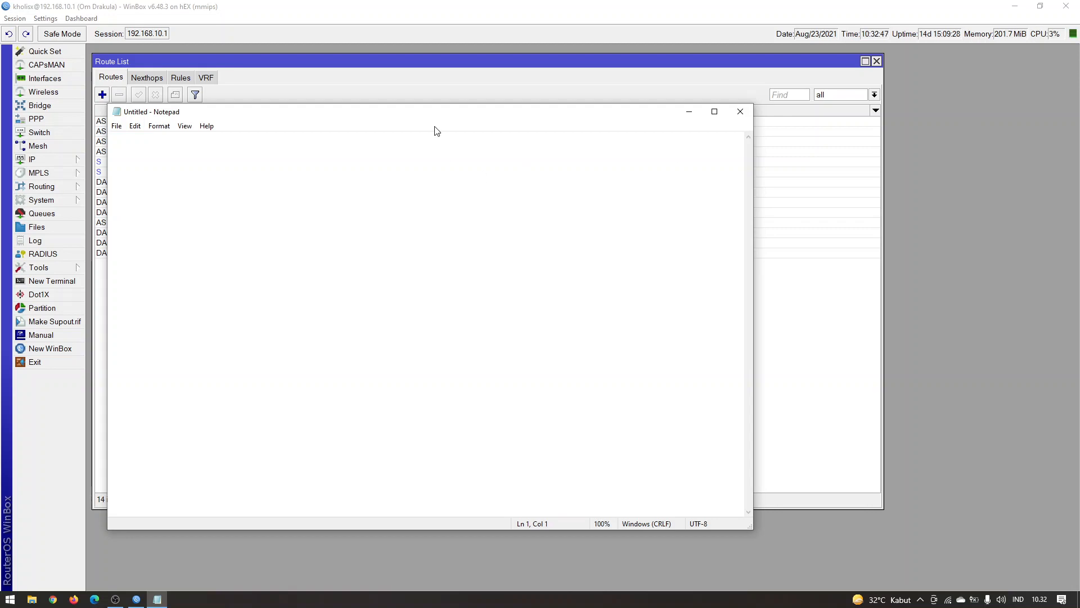
pyautogui.moveTo(427, 116); pyautogui.dragTo(518, 137)
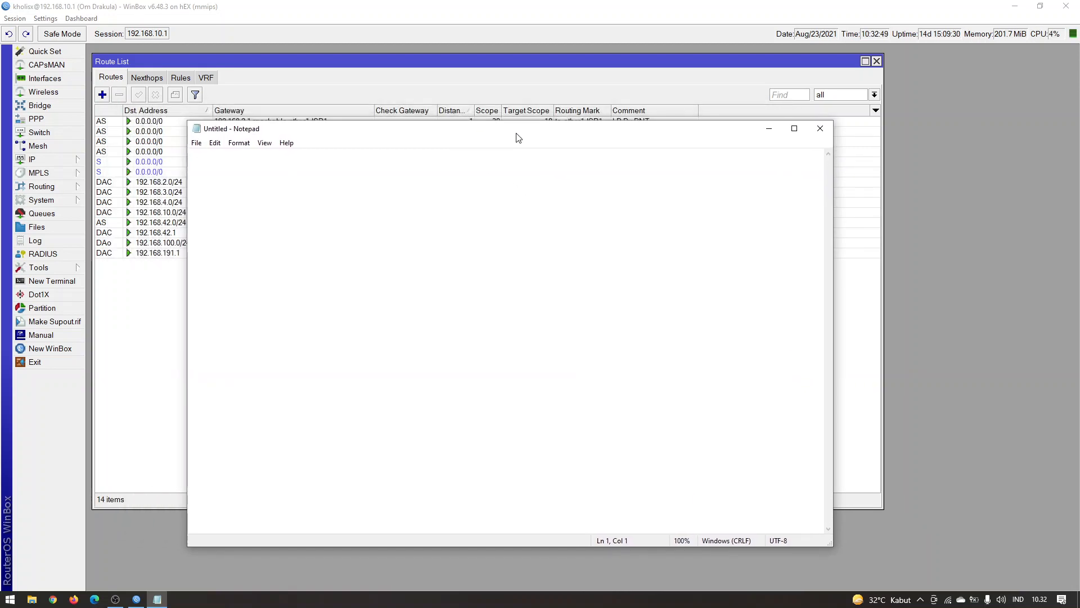
# Write the line "mikrotik --- modem --- internet" in the Notepad document
pyautogui.write('mikrotik --- modem ---')
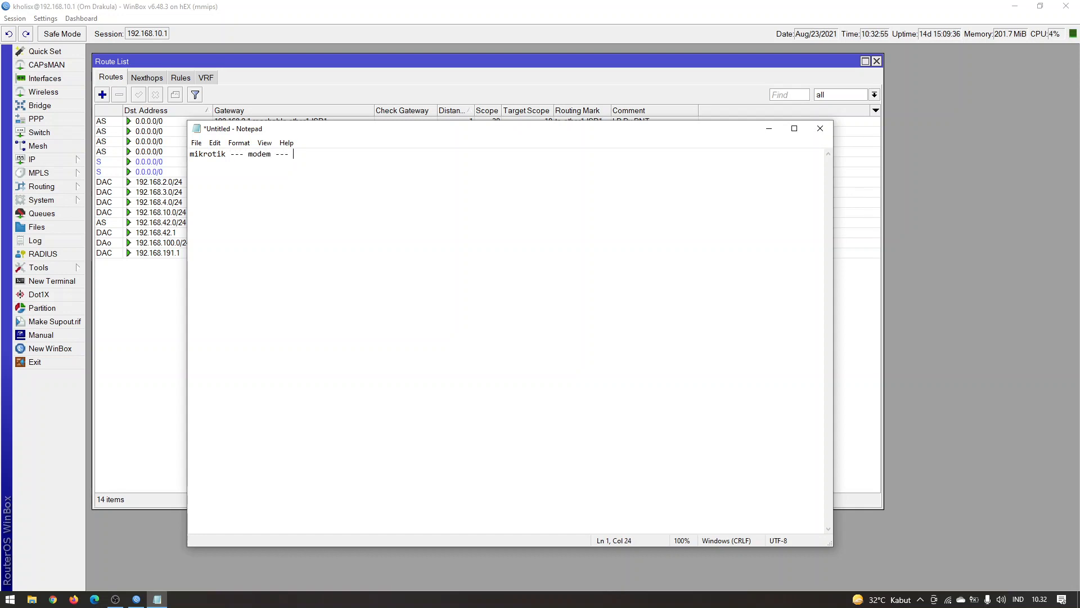
pyautogui.write(' inter')
pyautogui.write('et')
pyautogui.press('Left')
pyautogui.press('Left')
pyautogui.write('n')
pyautogui.press('End')
pyautogui.keyDown('ctrl'); pyautogui.scroll(20, 332, 238); pyautogui.keyUp('ctrl')
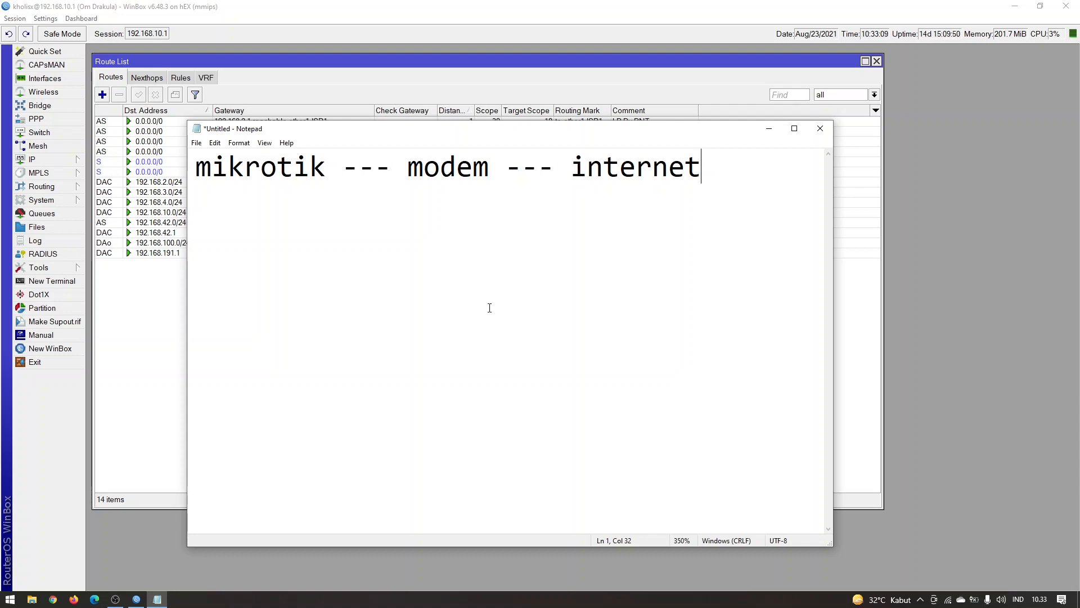
# Highlight "mikrotik", "modem" and "internet" in turn on the first line, then clear the selection
pyautogui.moveTo(325, 164); pyautogui.dragTo(181, 170)
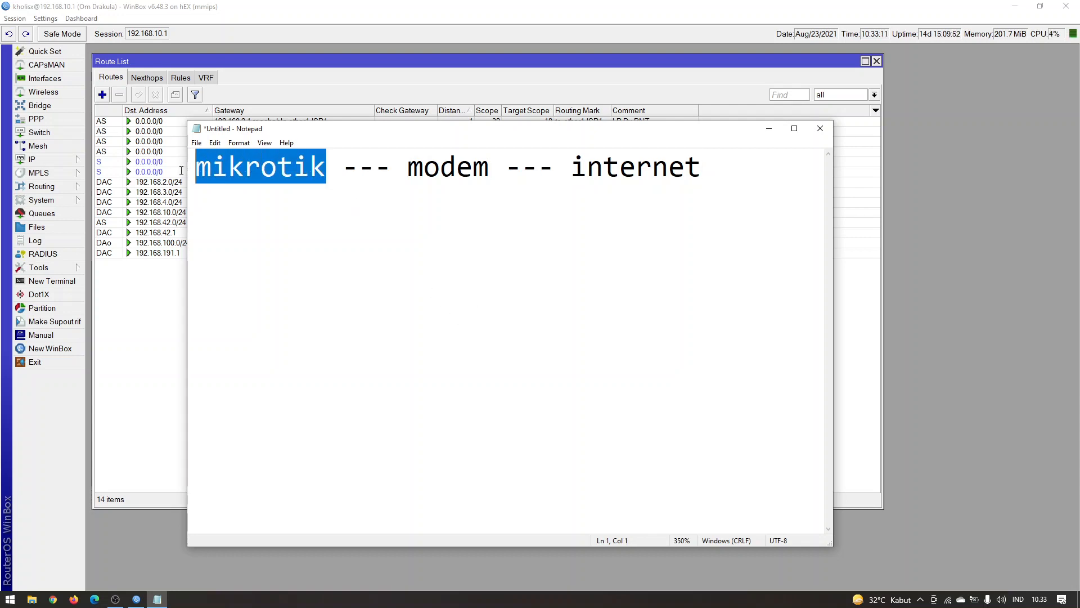
pyautogui.moveTo(408, 167); pyautogui.dragTo(489, 167)
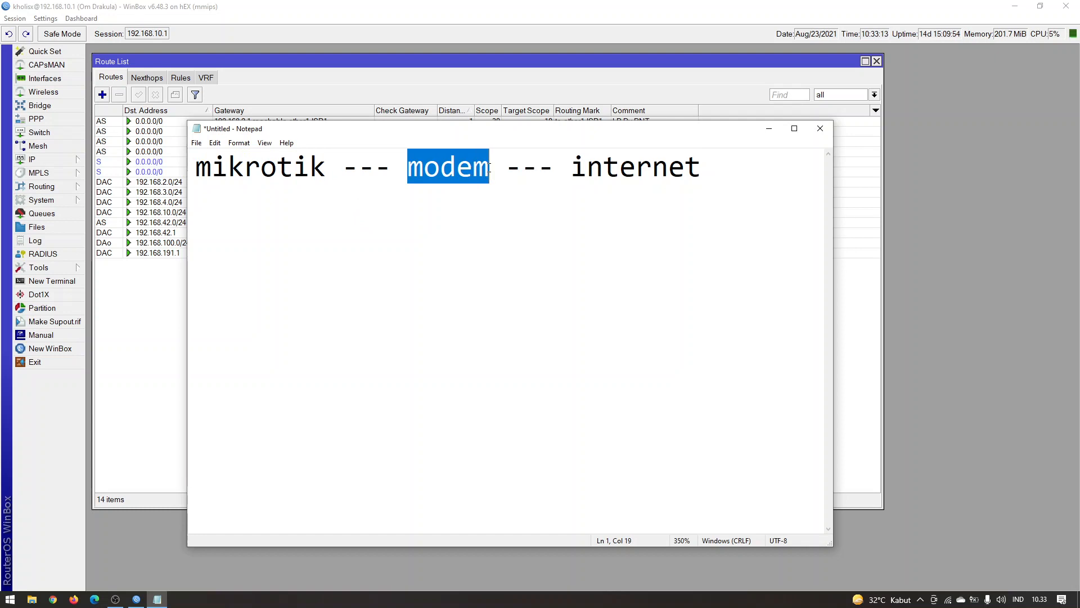
pyautogui.moveTo(577, 167); pyautogui.dragTo(715, 167)
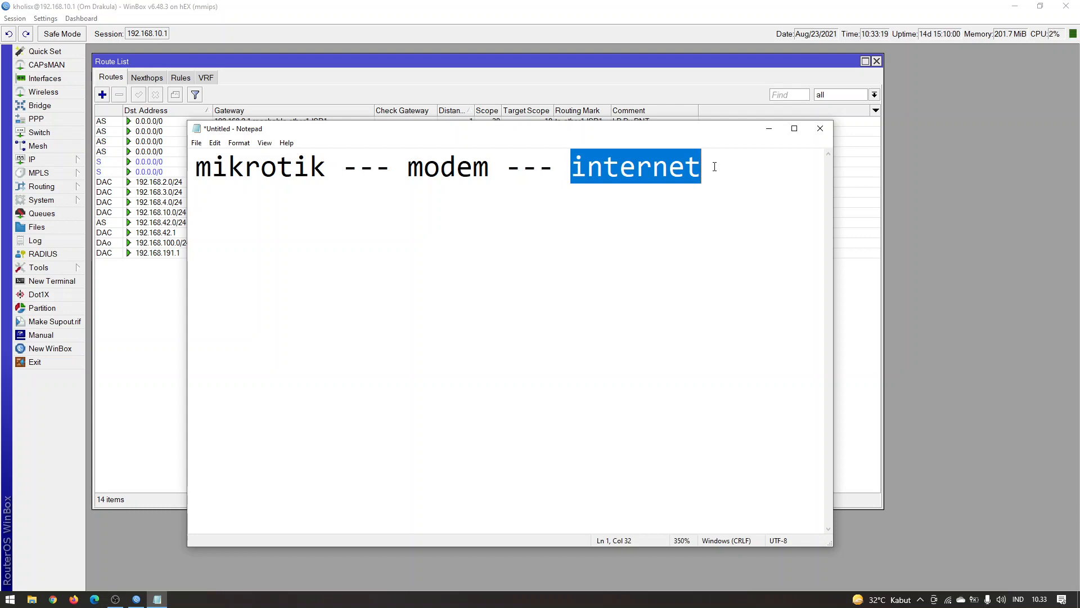
pyautogui.click(666, 260)
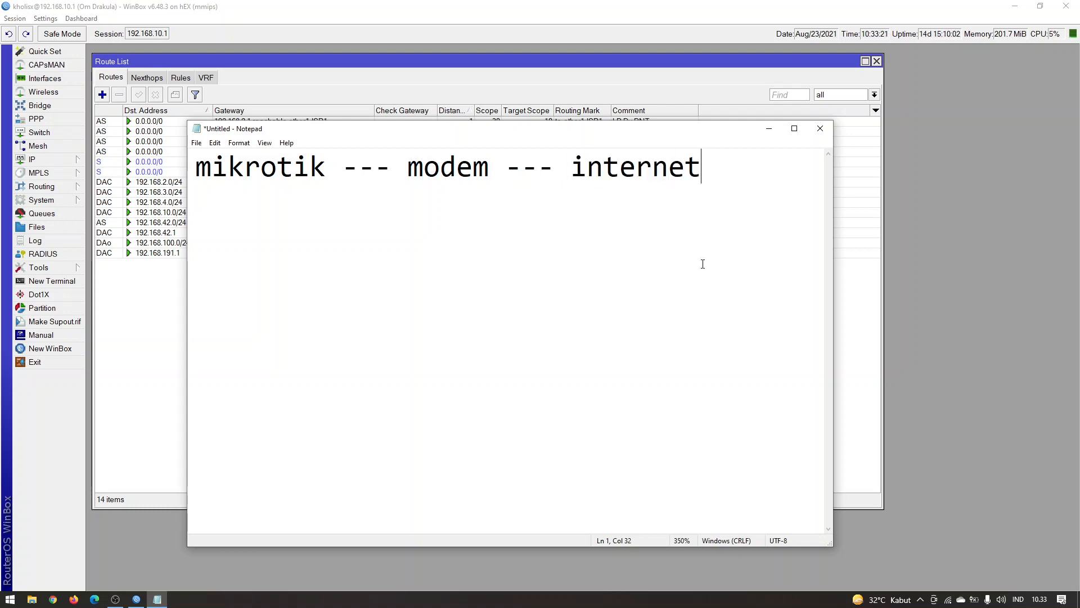
# Leave a blank line and write "mikrotik --- ip_internet --- modem" below the first line
pyautogui.press('Return')
pyautogui.press('Return')
pyautogui.scroll(-2, 538, 256)
pyautogui.write('mikrotik')
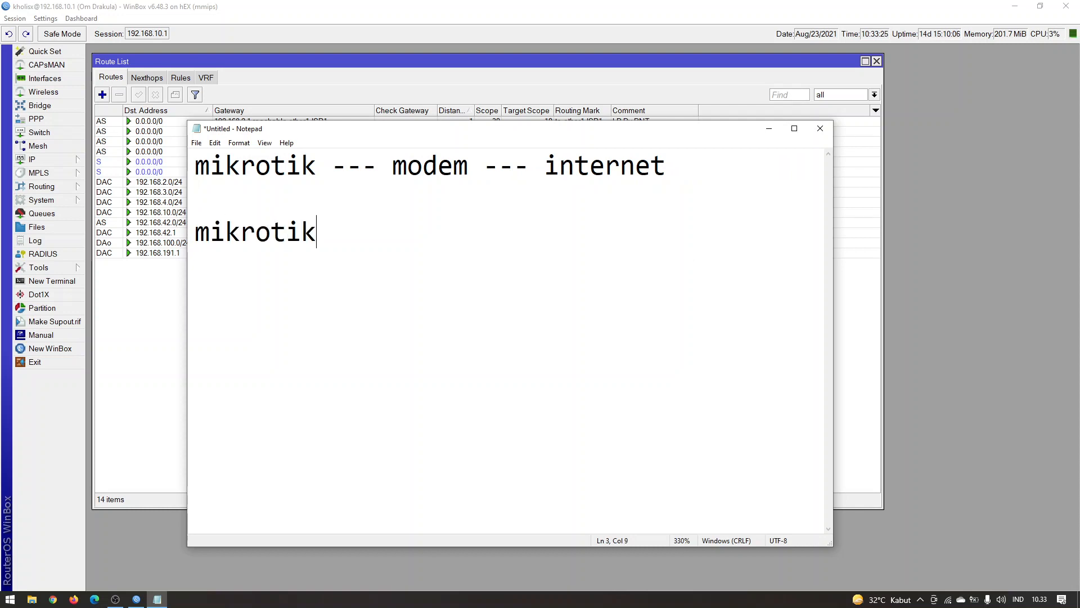
pyautogui.write(' --- ip_internet ')
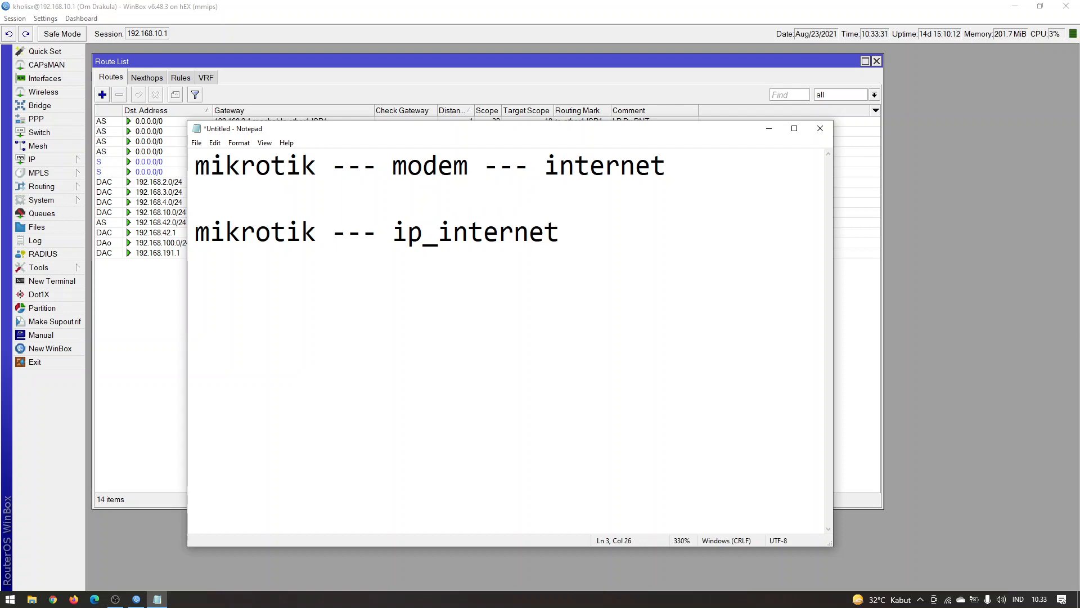
pyautogui.write('--- modem ')
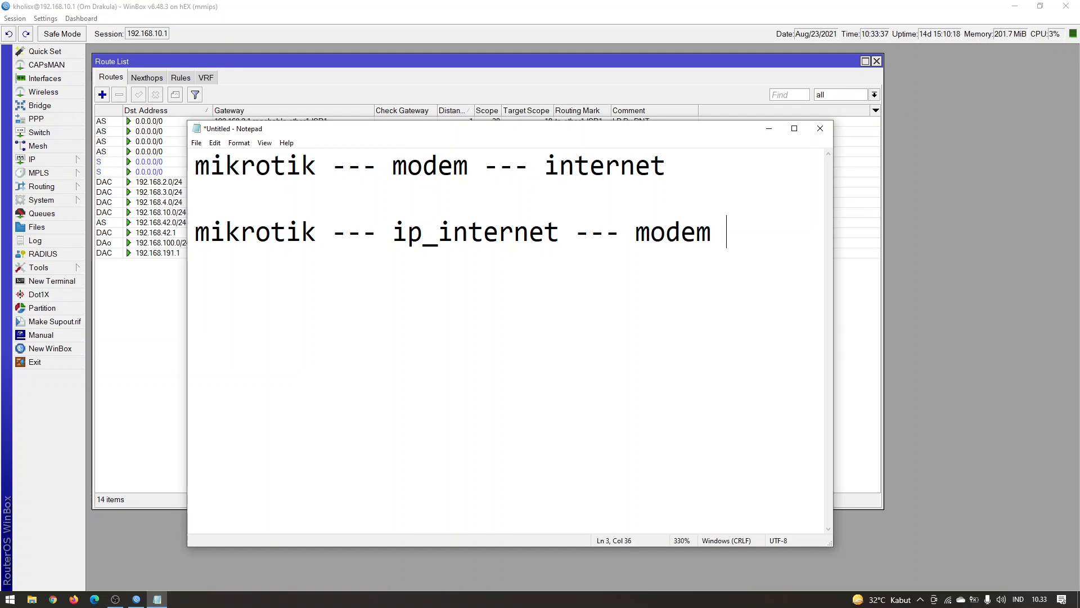
pyautogui.write('--- internet')
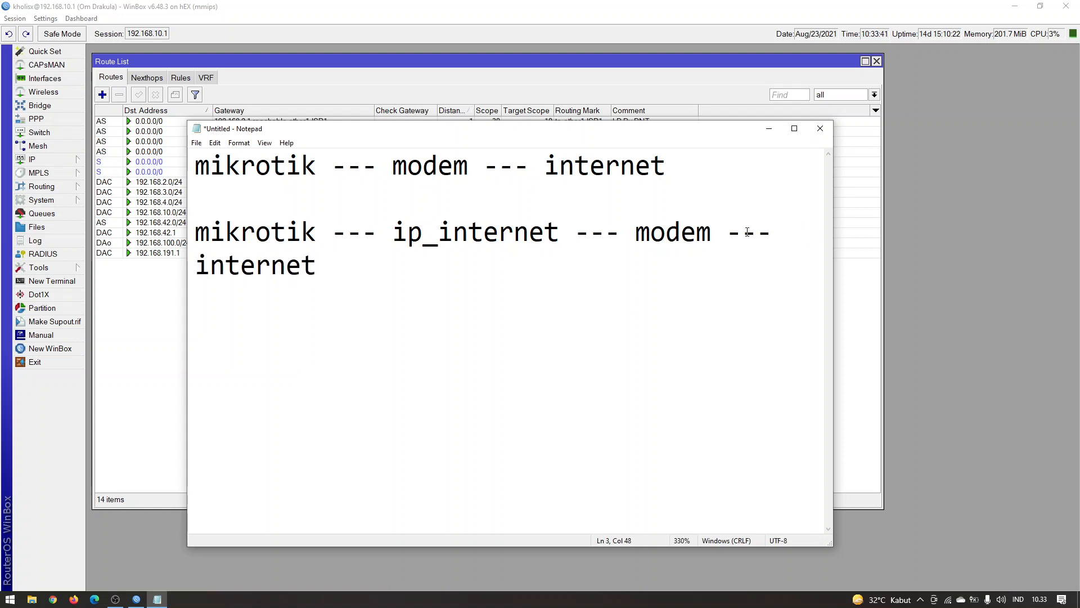
# Complete the second line with "--- internet" and widen the Notepad window so it fits on one row
pyautogui.moveTo(833, 184); pyautogui.dragTo(974, 183)
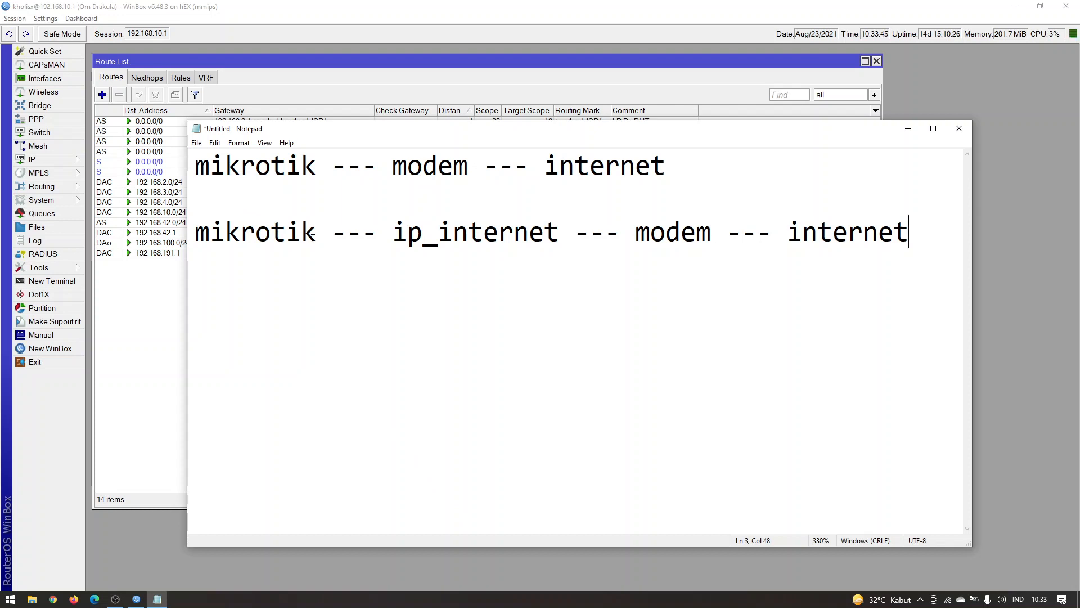
# Highlight "mikrotik", "ip_internet" and "modem" in turn on the second line
pyautogui.moveTo(317, 238); pyautogui.dragTo(190, 236)
pyautogui.click(489, 230)
pyautogui.doubleClick(489, 230)
pyautogui.click(453, 231)
pyautogui.moveTo(635, 235); pyautogui.dragTo(706, 257)
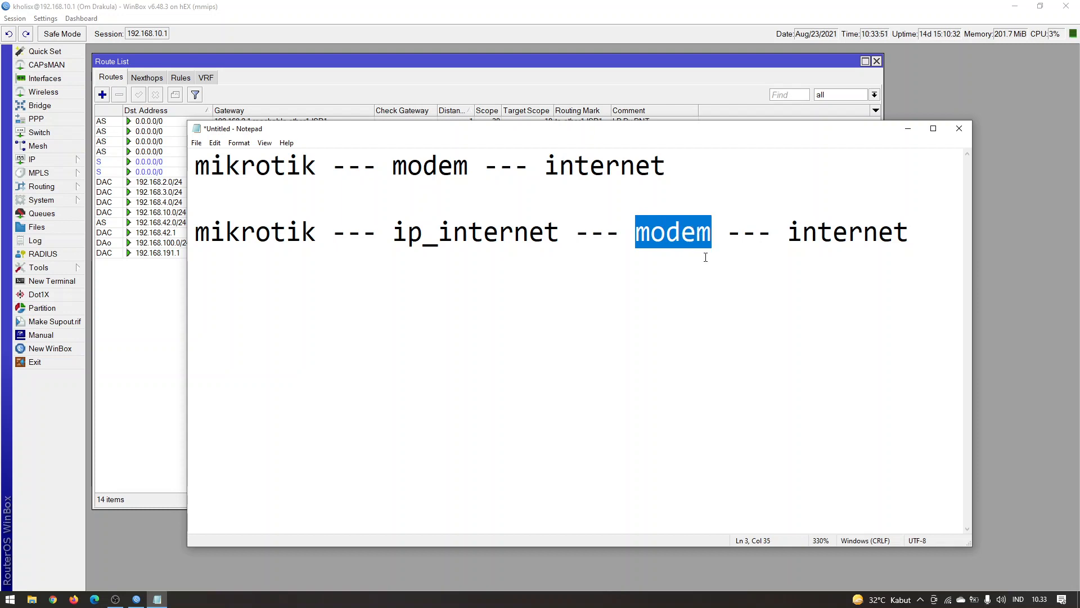
pyautogui.click(544, 377)
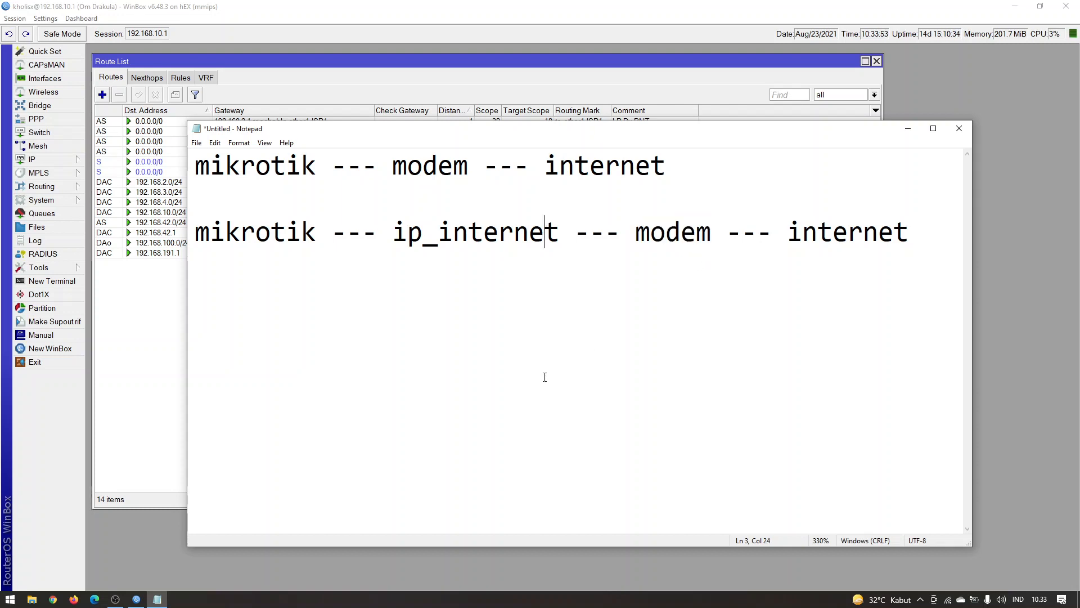
# Leave a blank line after the second line and write "gw: 1.0.0.1 ---> 192.168.2.1"
pyautogui.click(909, 271)
pyautogui.press('Return')
pyautogui.press('Return')
pyautogui.write('gw: 1')
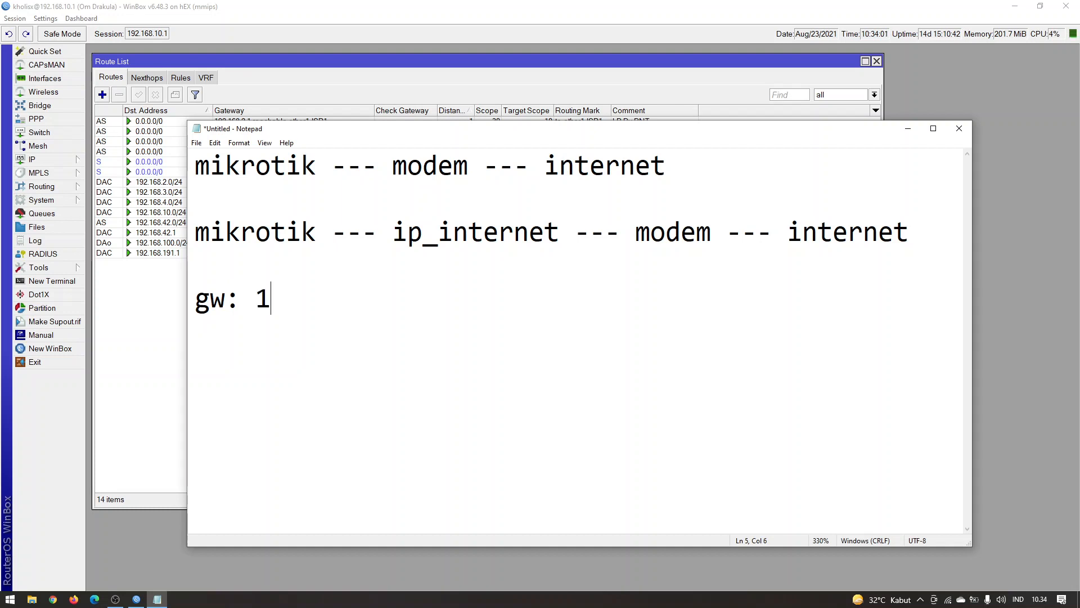
pyautogui.write('.0.0.1')
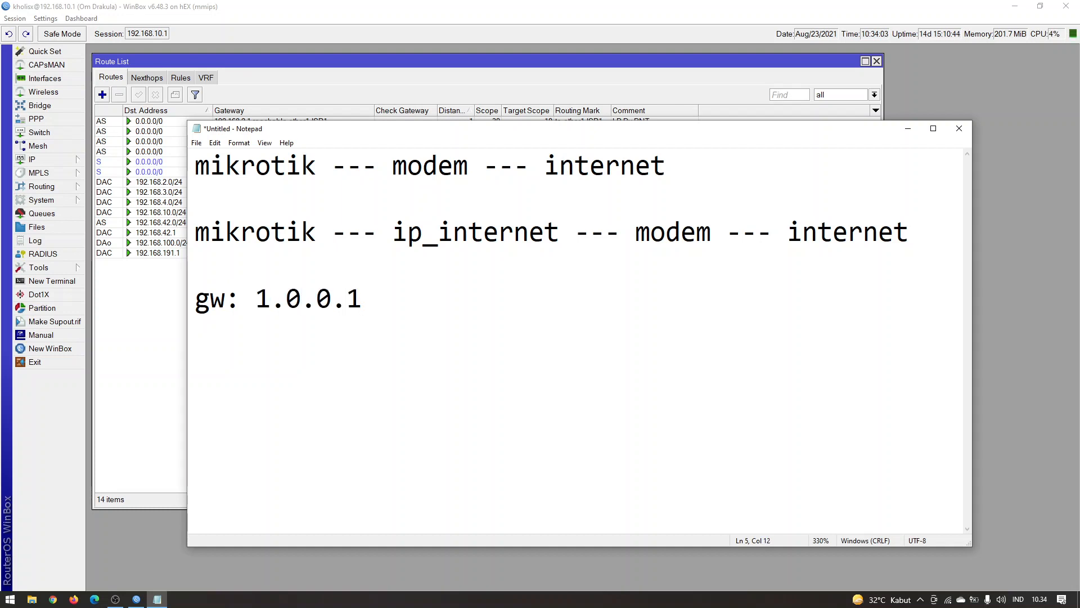
pyautogui.write(' ---> 192.168')
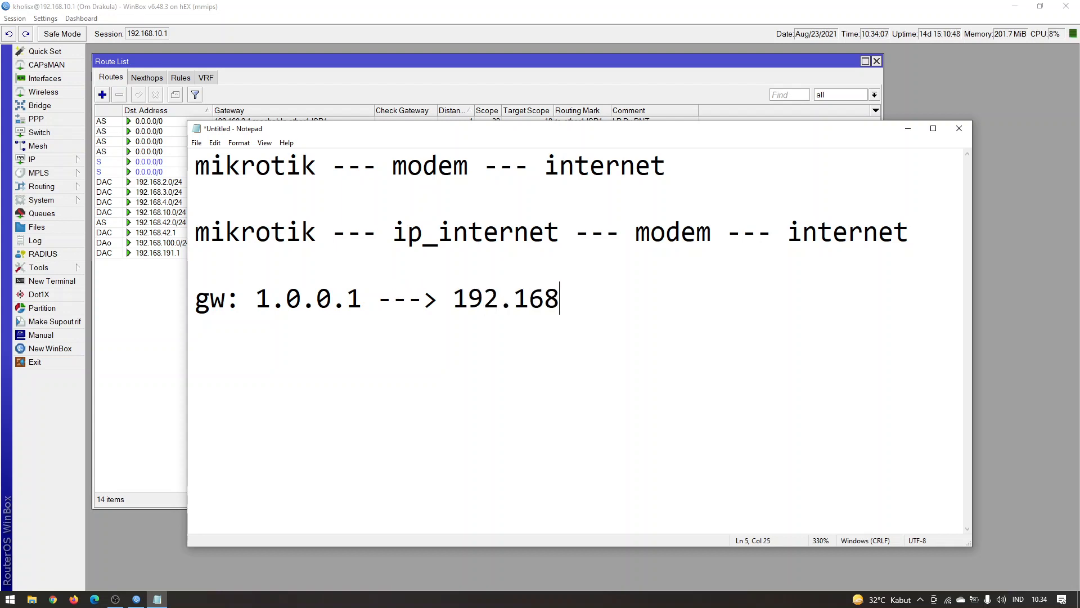
pyautogui.write('.2.1')
# Highlight "mikrotik" on the second line and the addresses 1.0.0.1 and 192.168.2.1 on the gateway line
pyautogui.moveTo(208, 225); pyautogui.dragTo(287, 226)
pyautogui.click(301, 298)
pyautogui.moveTo(254, 296); pyautogui.dragTo(363, 301)
pyautogui.moveTo(453, 299); pyautogui.dragTo(622, 304)
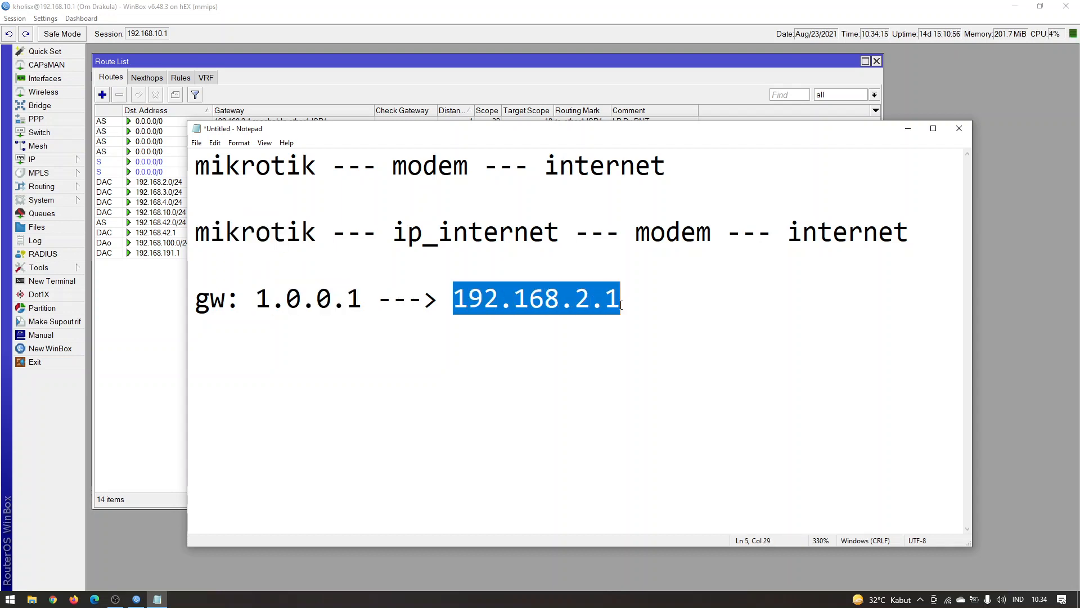
pyautogui.click(711, 276)
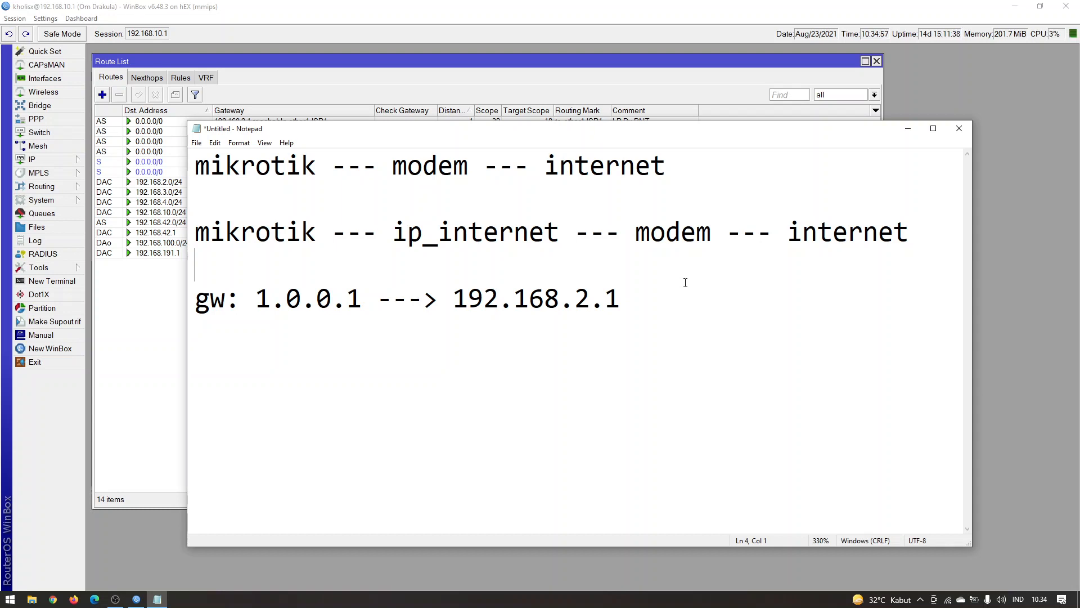
# Switch back to WinBox and widen the Distance and Scope columns of the route list
pyautogui.click(451, 78)
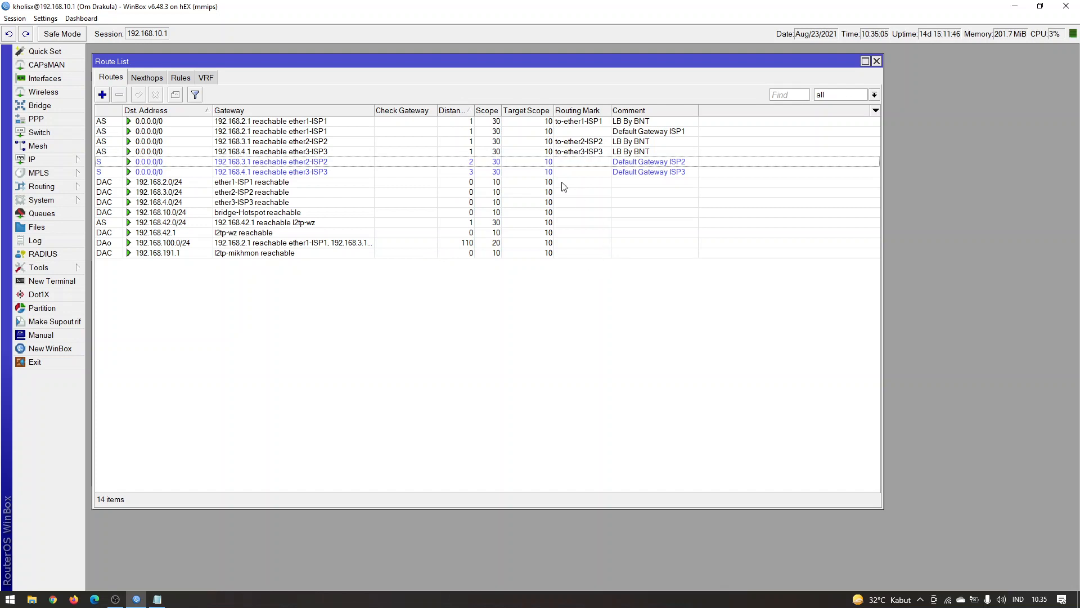
pyautogui.click(505, 111)
pyautogui.moveTo(473, 110); pyautogui.dragTo(530, 111)
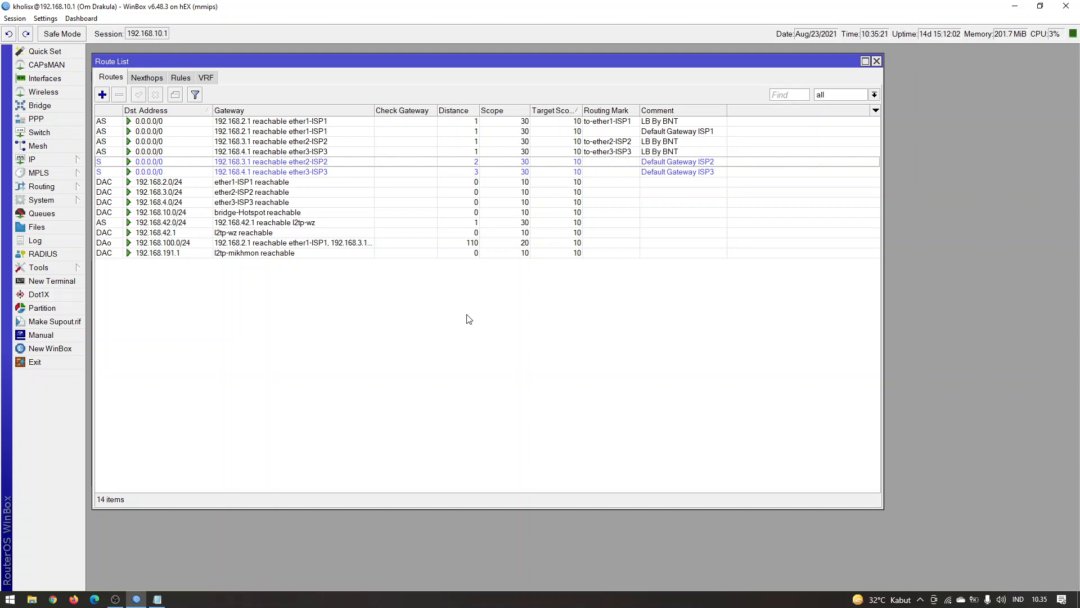
# Turn inline comments off and back on for the route list
pyautogui.rightClick(342, 283)
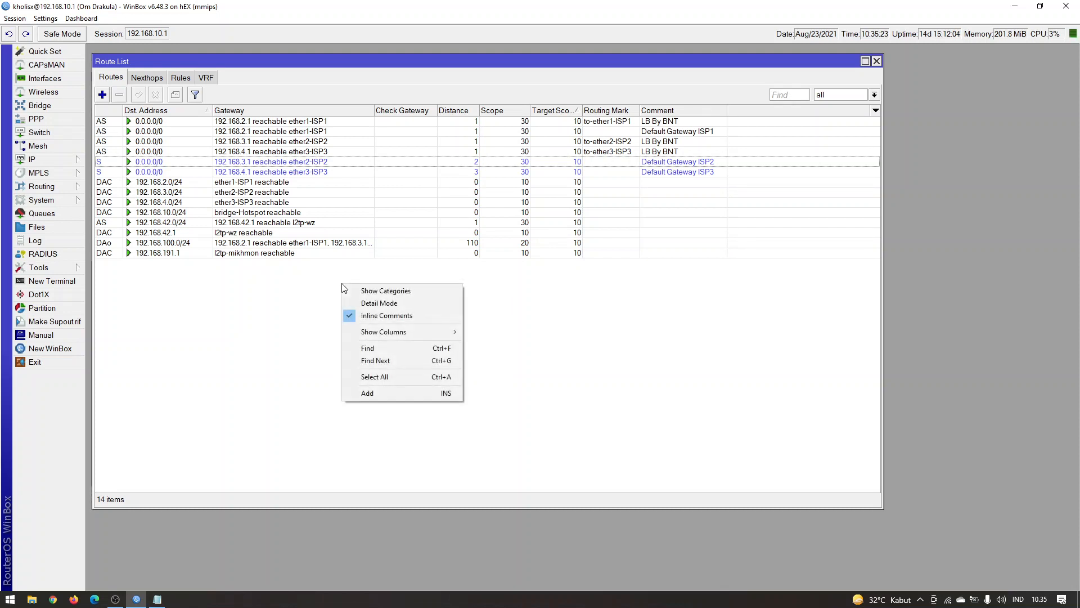
pyautogui.click(380, 317)
pyautogui.rightClick(335, 363)
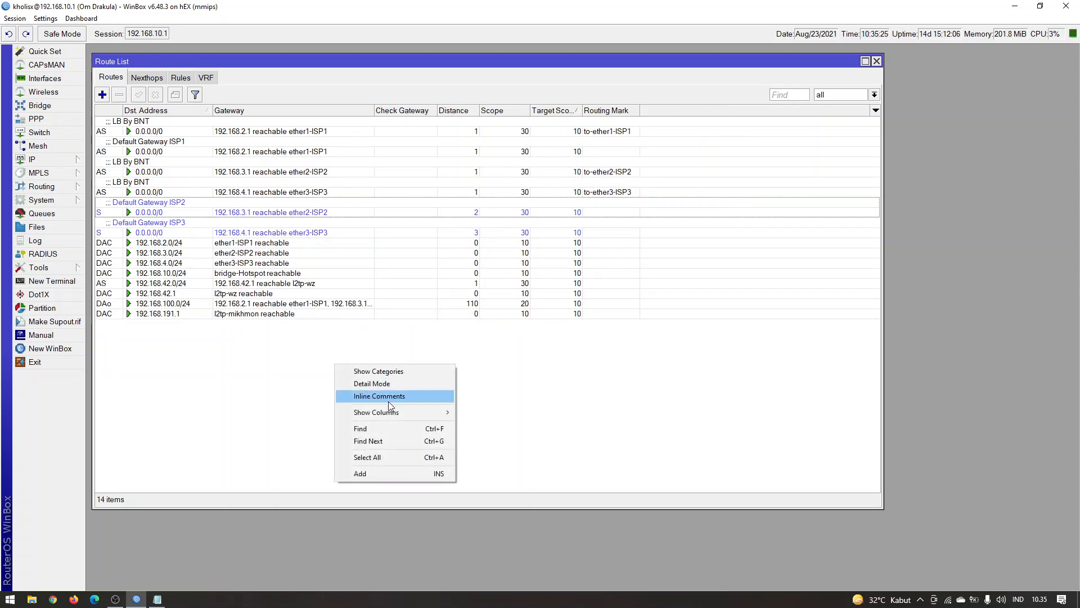
pyautogui.click(391, 398)
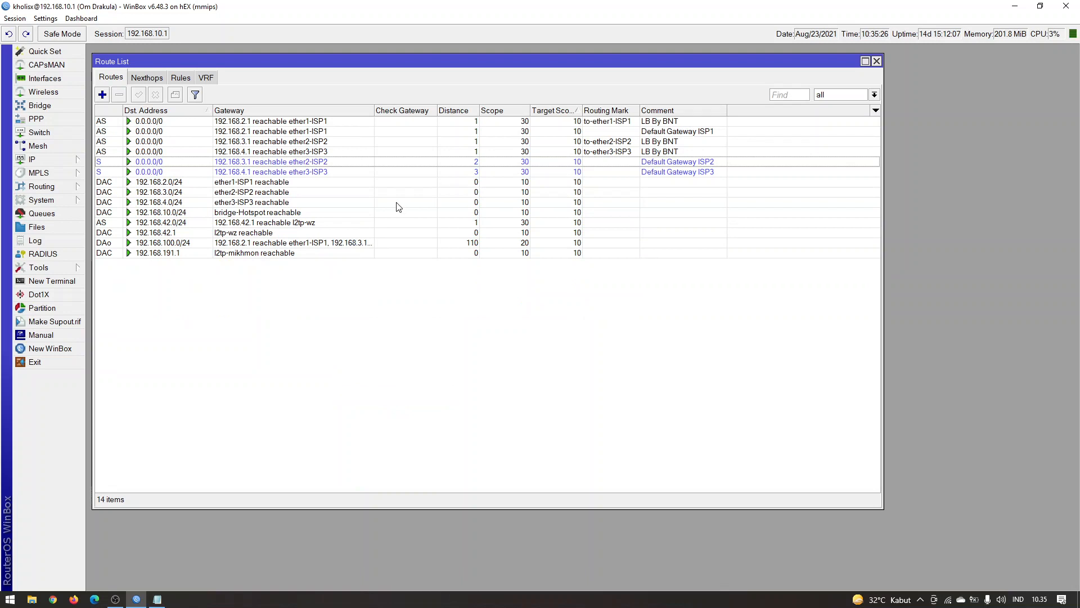
# Highlight the routes commented Default Gateway ISP1 and Default Gateway ISP3, then clear the selection
pyautogui.click(692, 132)
pyautogui.click(693, 171)
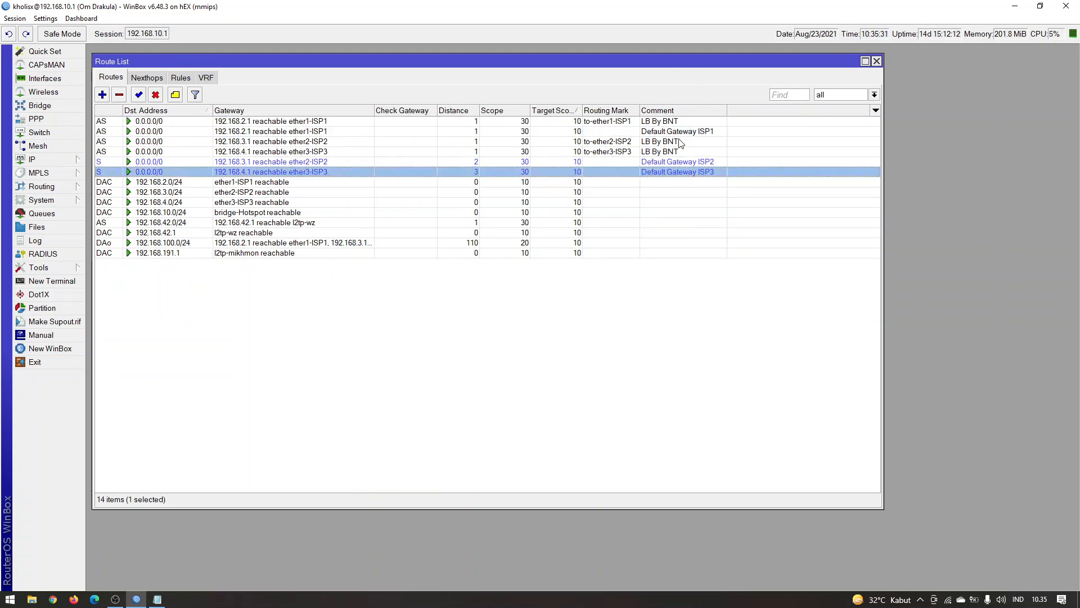
pyautogui.click(509, 309)
# Narrow the Gateway column slightly and view which columns the route list can show
pyautogui.rightClick(422, 315)
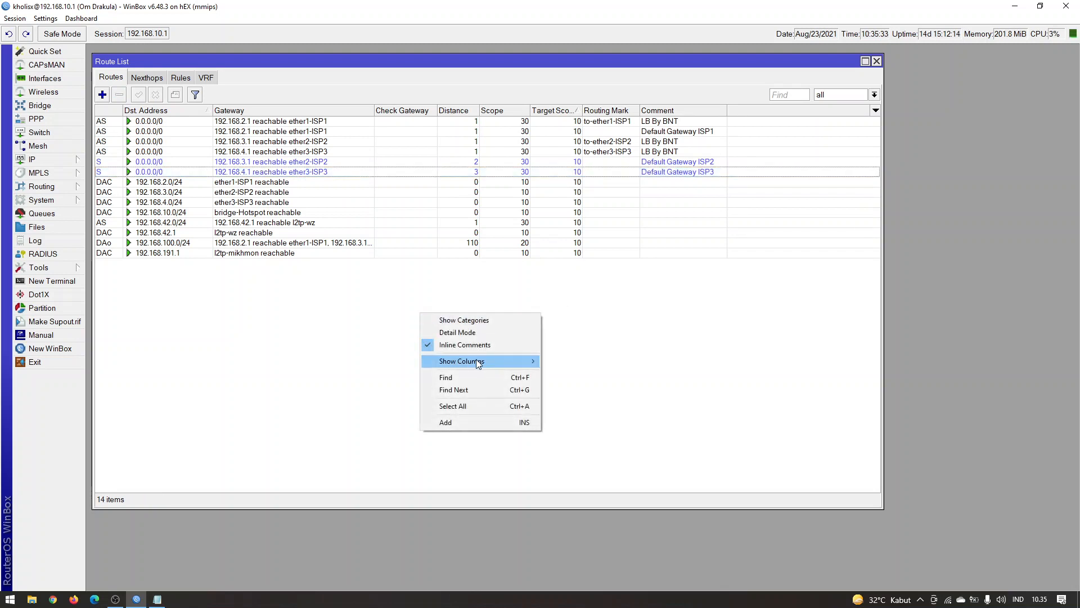
pyautogui.moveTo(476, 360)
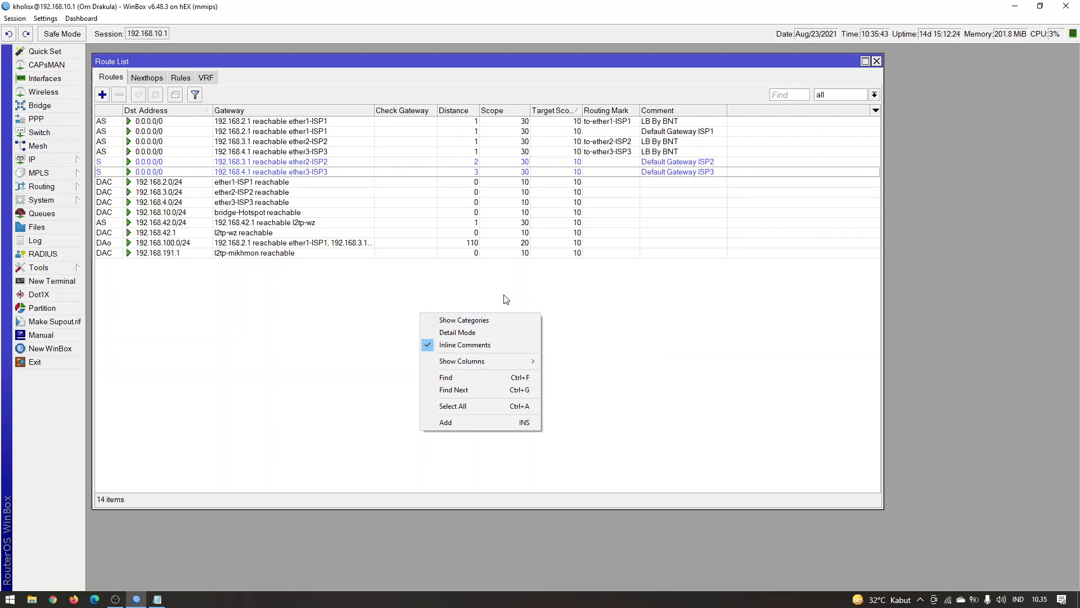
pyautogui.click(665, 317)
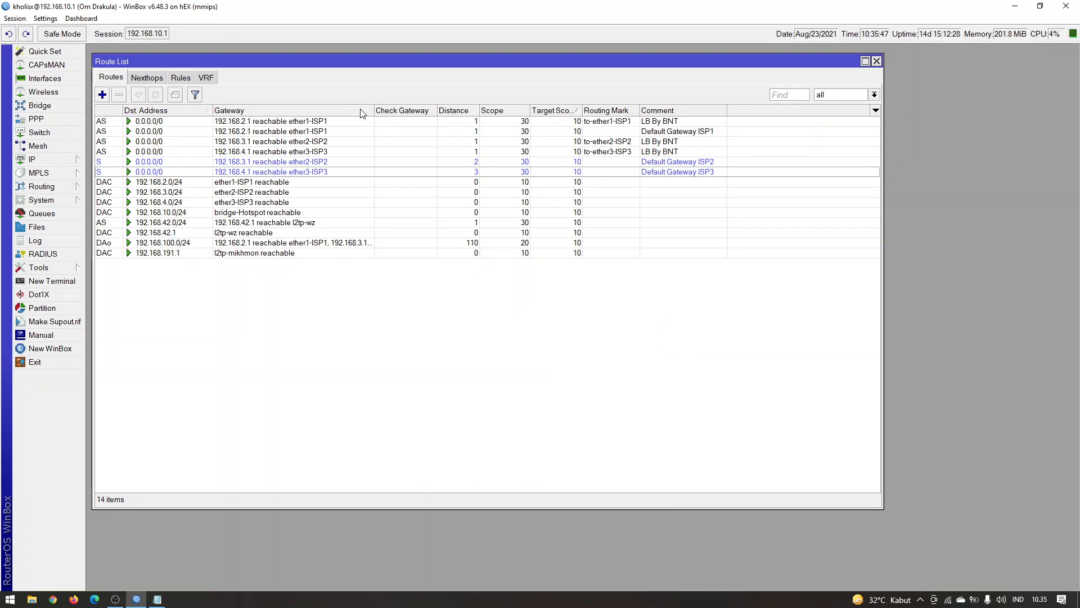
pyautogui.moveTo(373, 111); pyautogui.dragTo(365, 111)
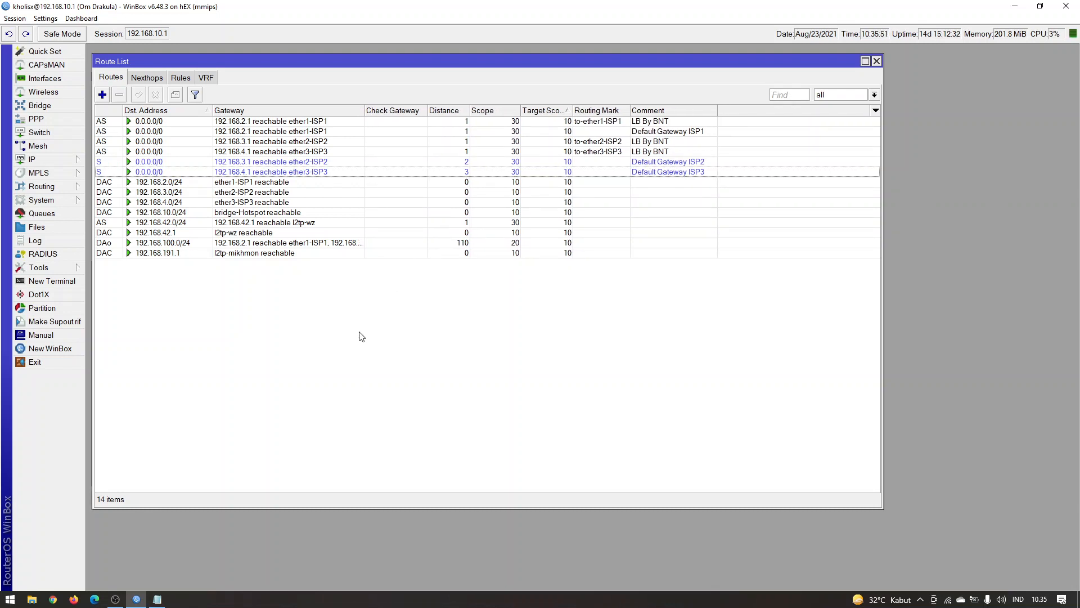
pyautogui.rightClick(338, 281)
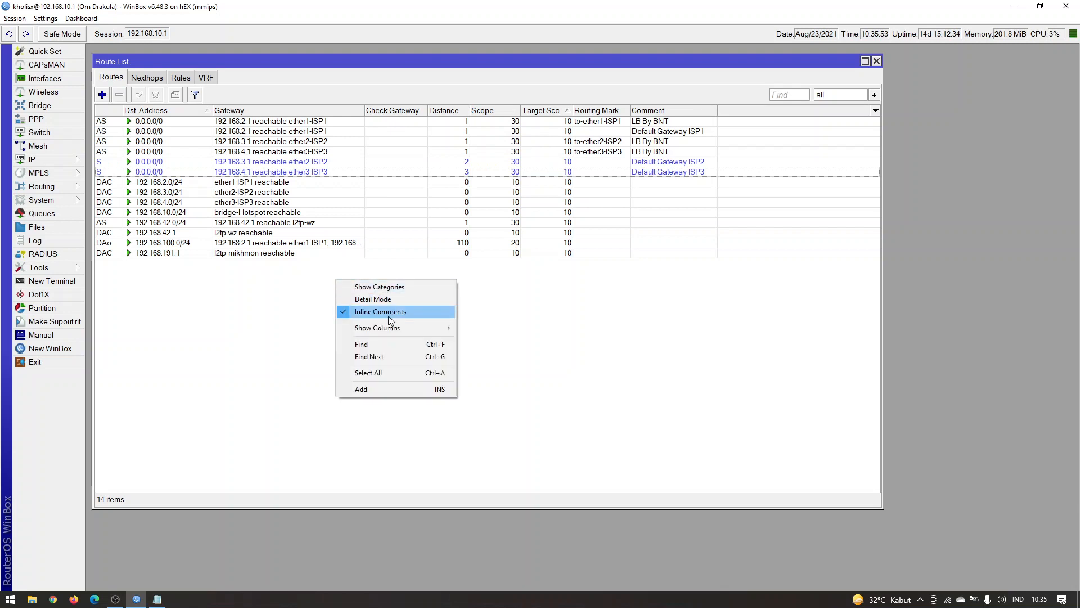
pyautogui.moveTo(392, 331)
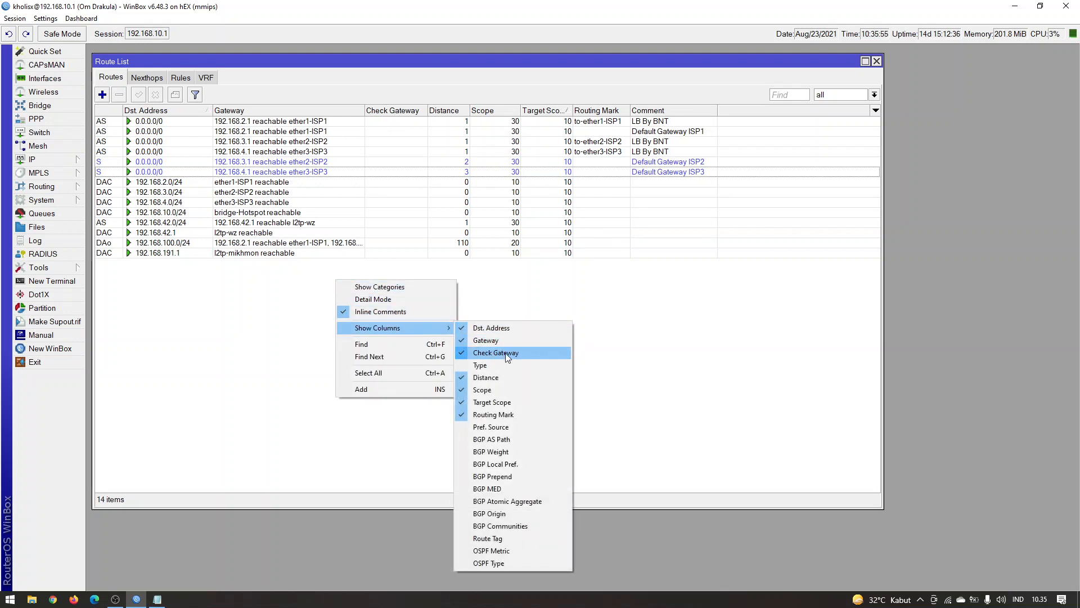
pyautogui.click(685, 358)
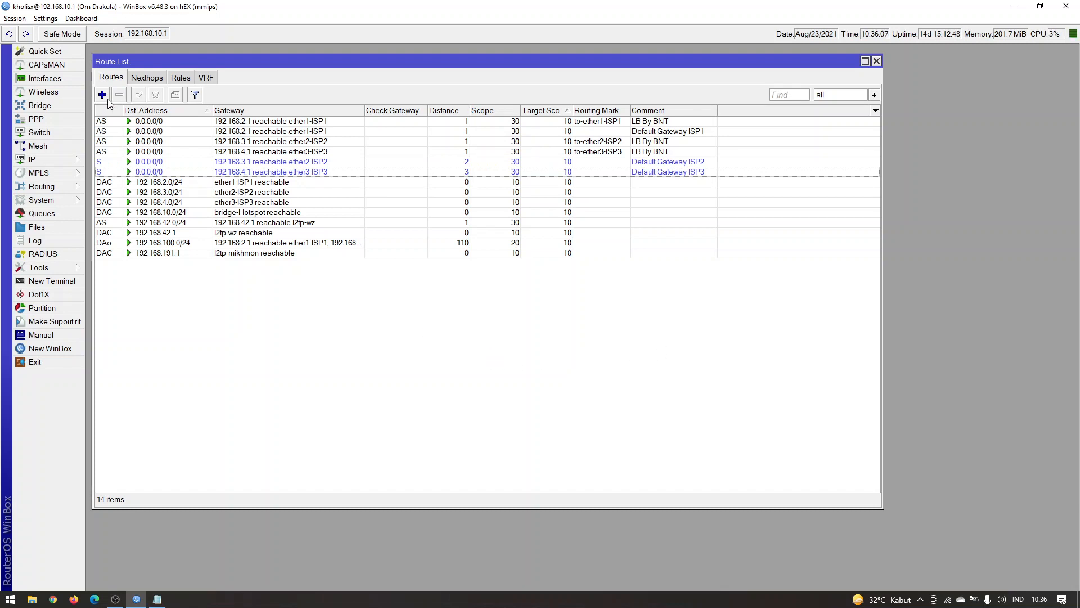
# Switch to Notepad and remove the blank line between the two mikrotik lines
pyautogui.click(158, 600)
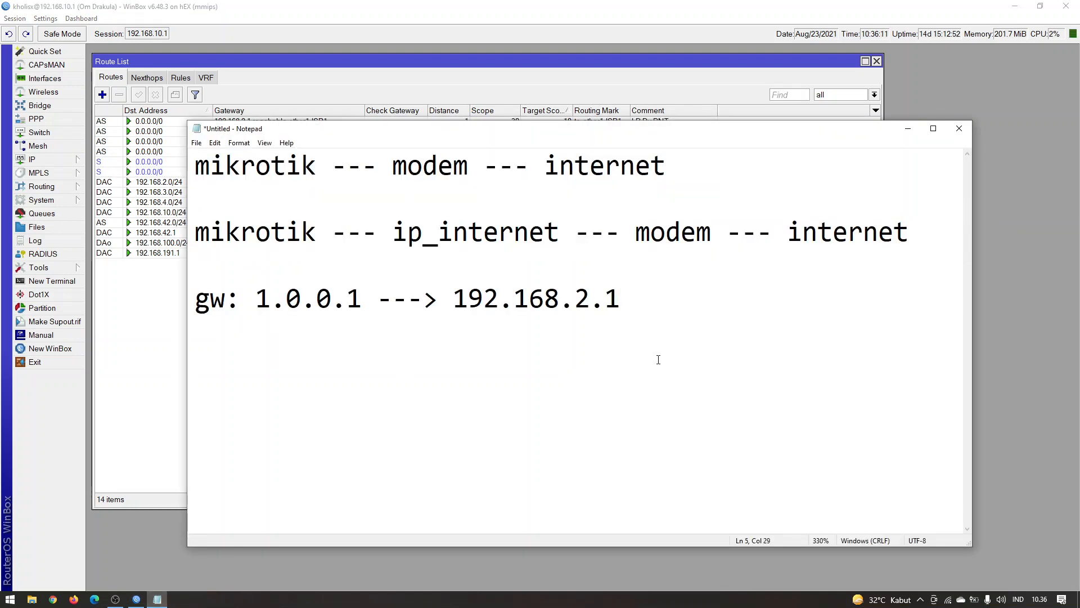
pyautogui.click(318, 195)
pyautogui.press('BackSpace')
pyautogui.click(335, 234)
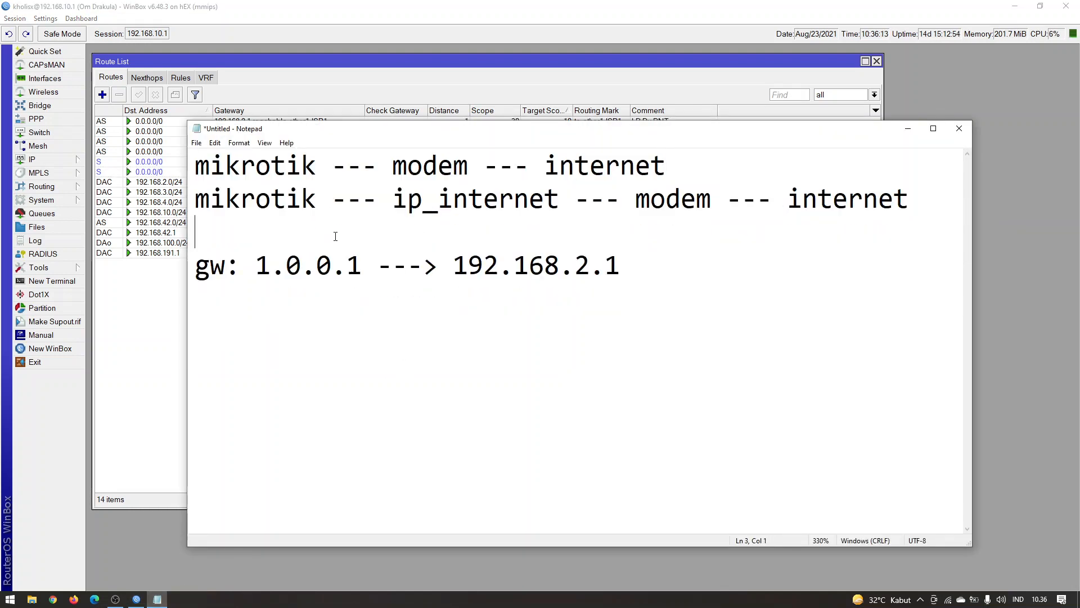
# Remove the blank line above the gw line and add "ISP1 --- 1.0.0.1" below it, separated by an empty line
pyautogui.press('BackSpace')
pyautogui.click(514, 429)
pyautogui.press('End')
pyautogui.press('Return')
pyautogui.press('Return')
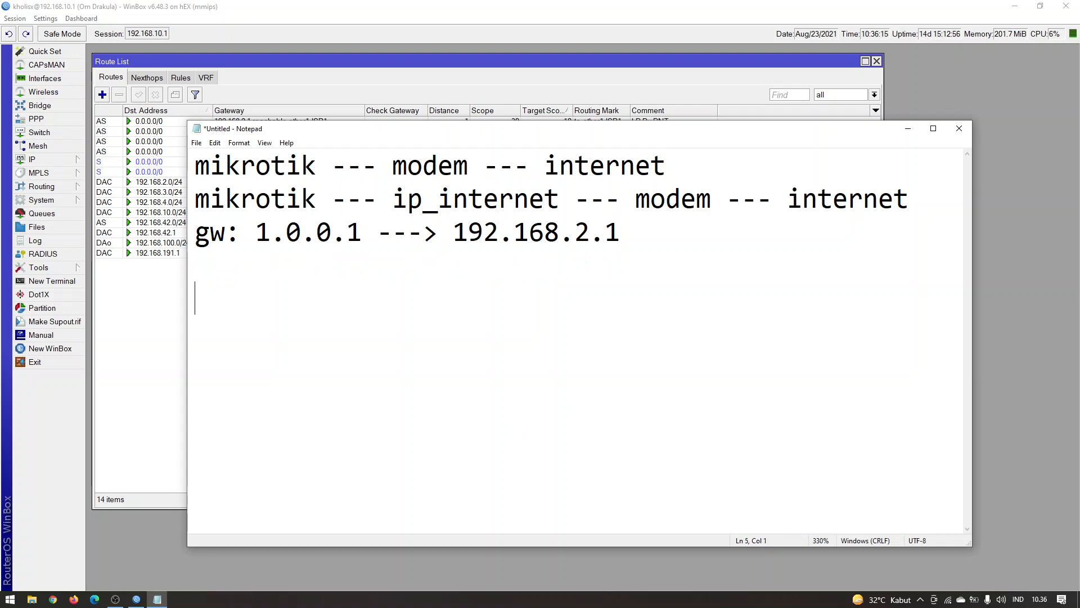
pyautogui.write('ISP1 --- ')
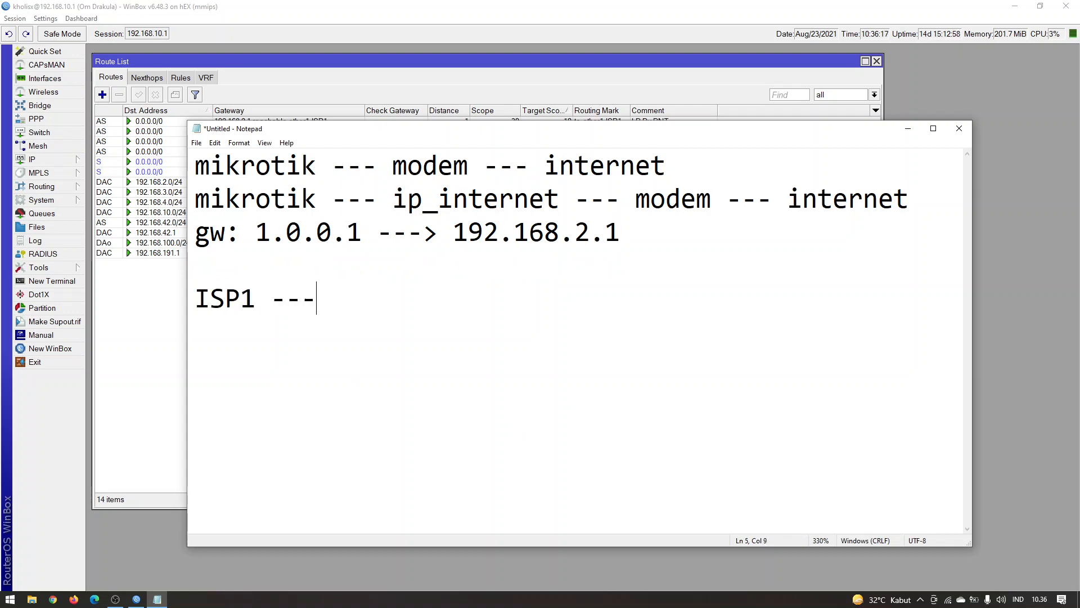
pyautogui.write('19')
pyautogui.press('BackSpace')
pyautogui.write('.0.0.')
pyautogui.write('1')
# Add the lines "ISP2 --- 1.1.1.1" and "ISP3 --- 8.8.4.4" under the ISP1 line
pyautogui.press('Return')
pyautogui.write('ISP2')
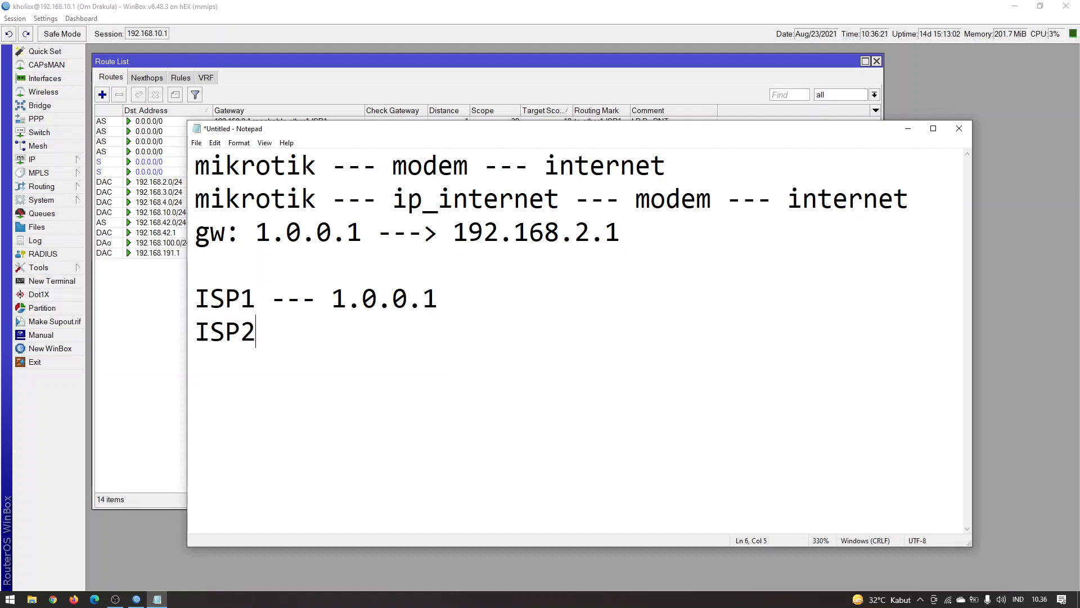
pyautogui.write(' --- 1.1.1.1')
pyautogui.press('Return')
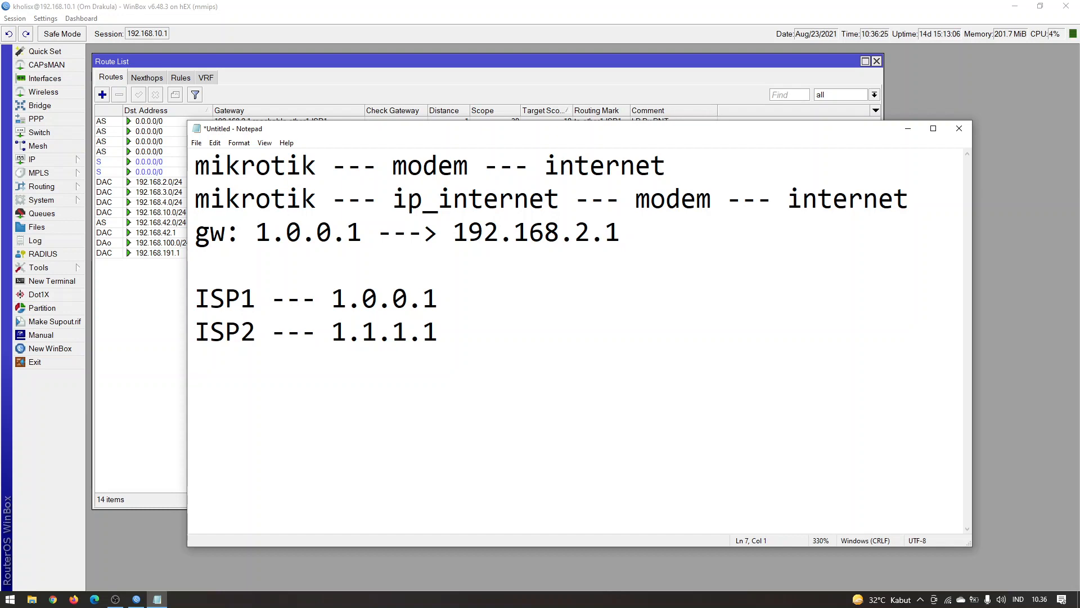
pyautogui.write('ISP3 --- 1.')
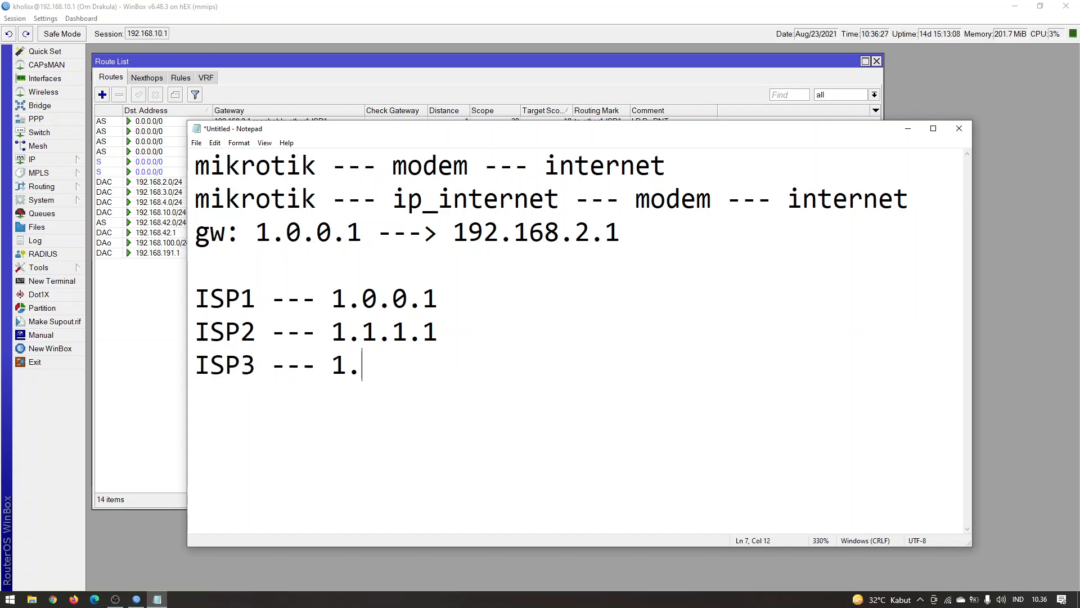
pyautogui.press('BackSpace')
pyautogui.press('BackSpace')
pyautogui.write('8.8.4.4')
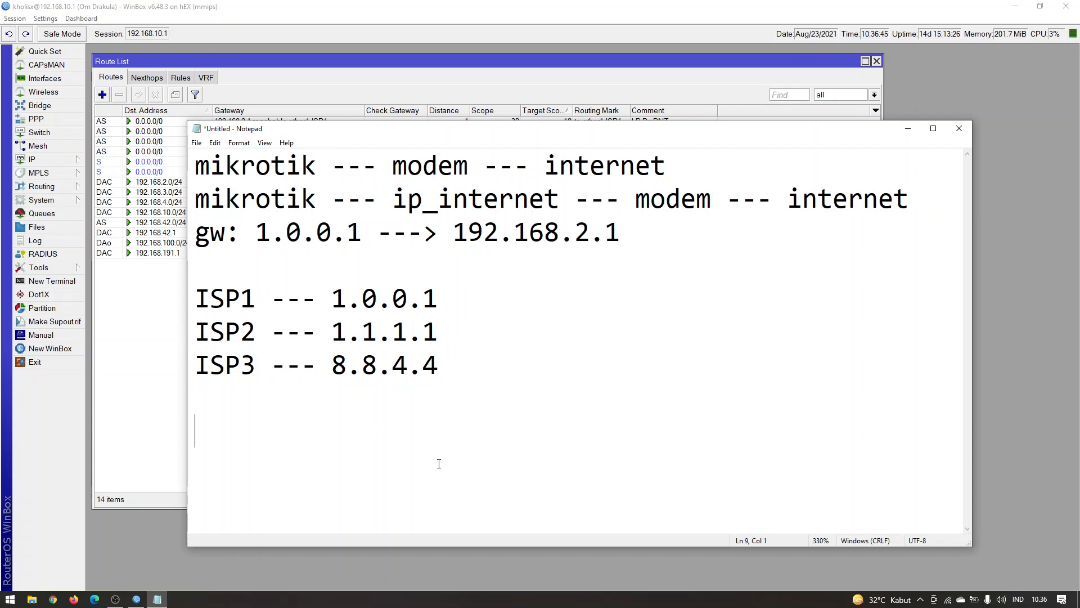
# Below the ISP address list, add the lines "ISP1 fail, ISP2 -- ISP3" and "ISP2 fail, ISP1 -- ISP2"
pyautogui.write('ISP1 fail')
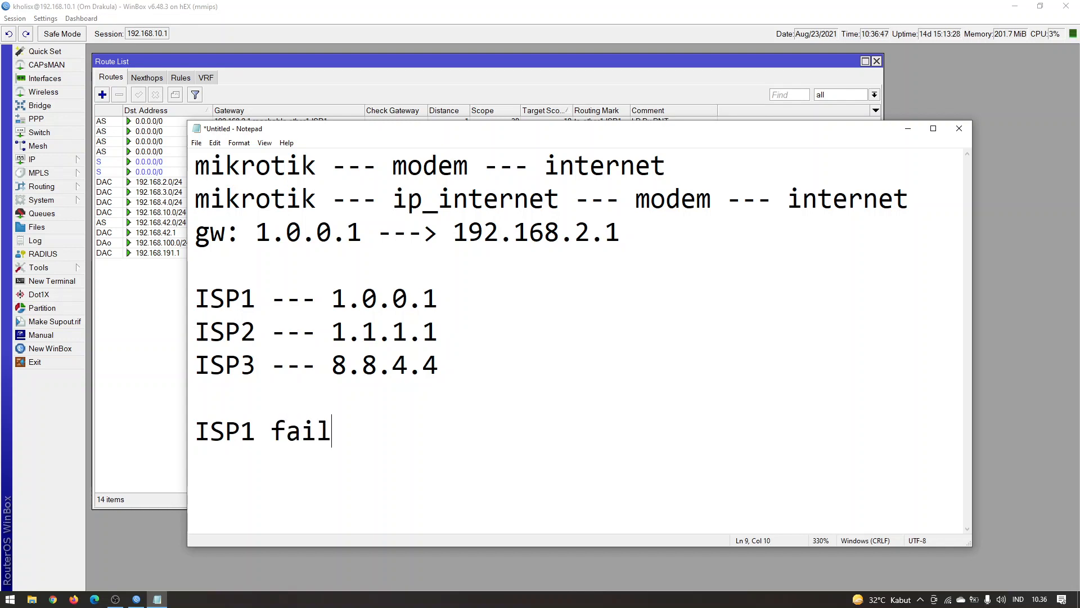
pyautogui.write(', ISP2 -- ISP3')
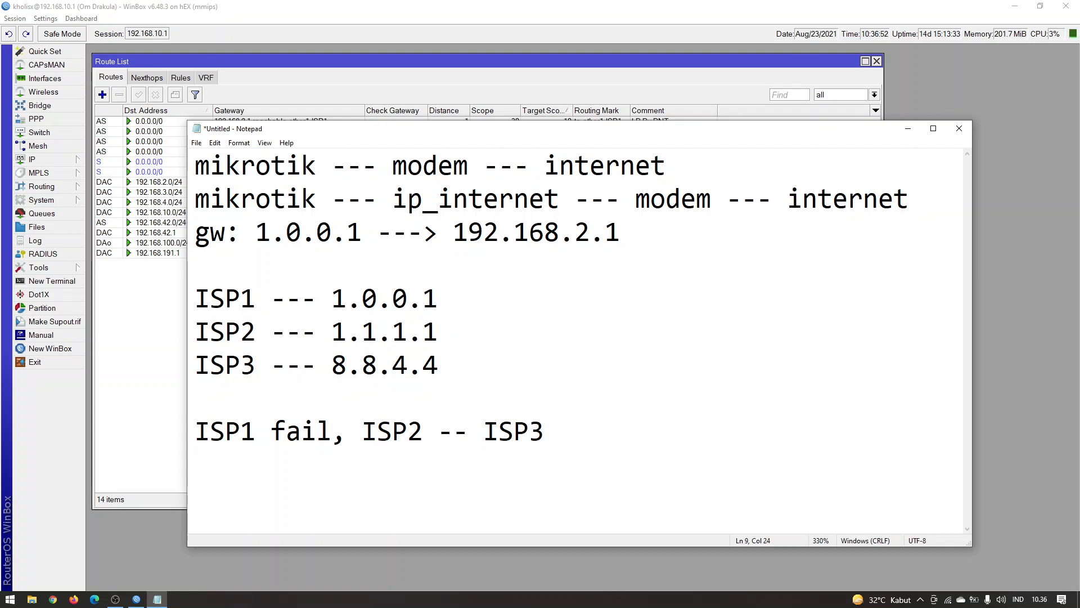
pyautogui.press('Return')
pyautogui.write('ISP')
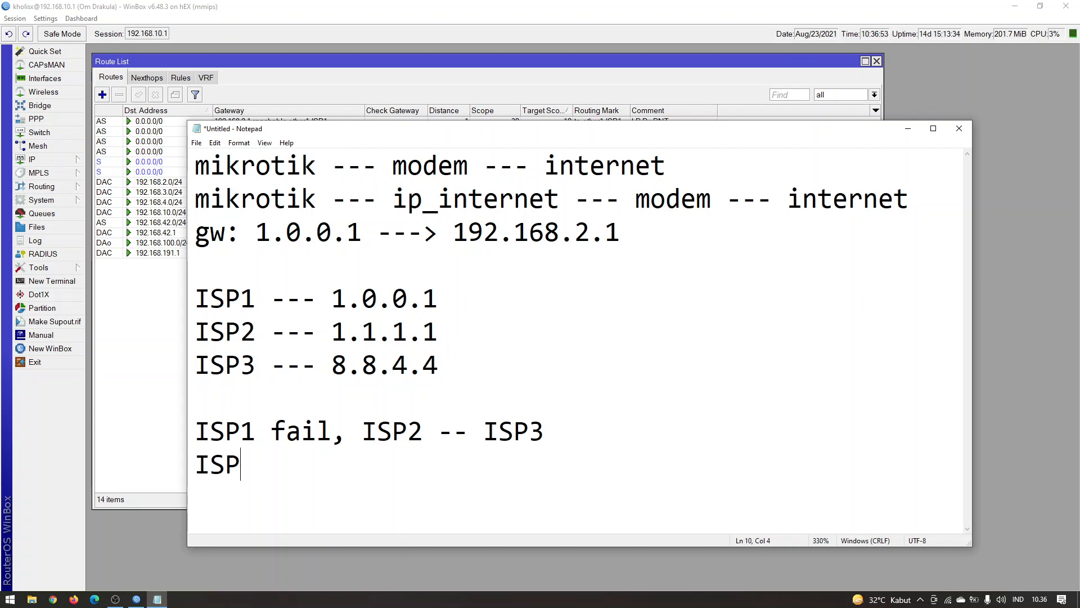
pyautogui.write('2 fail, I')
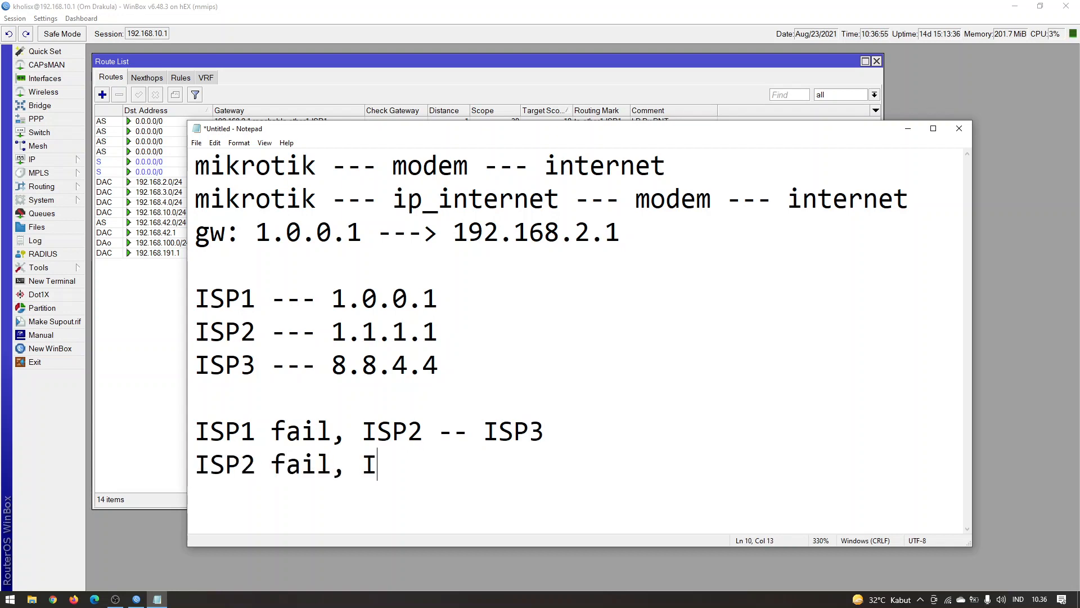
pyautogui.write('SP1 -- ISP')
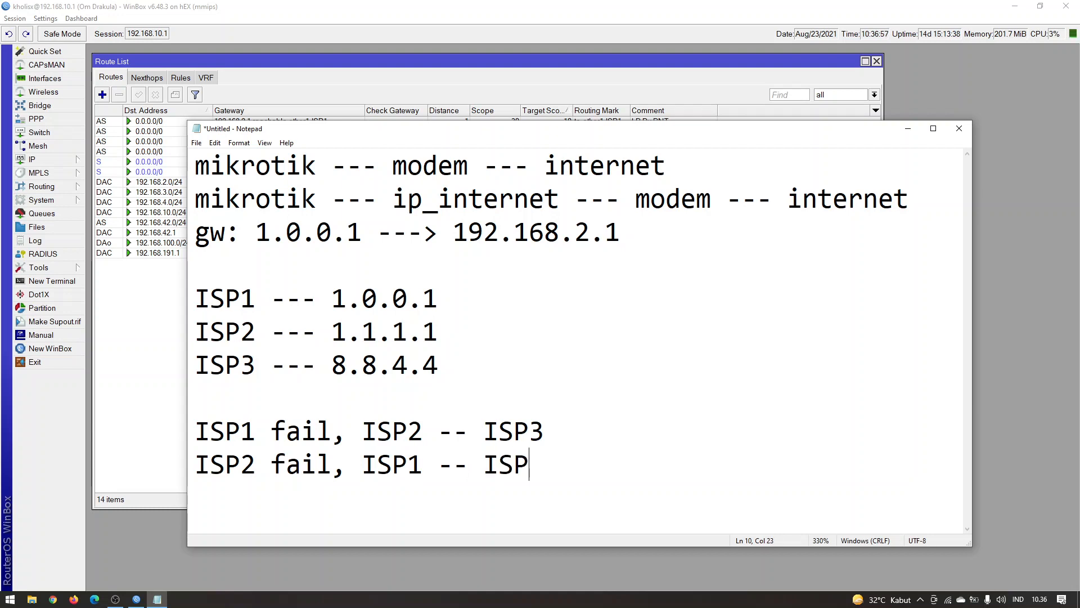
pyautogui.write('2')
# Add a third failover line reading "ISP3 fail, ISP1 -- ISP2"
pyautogui.press('Return')
pyautogui.write('ISP')
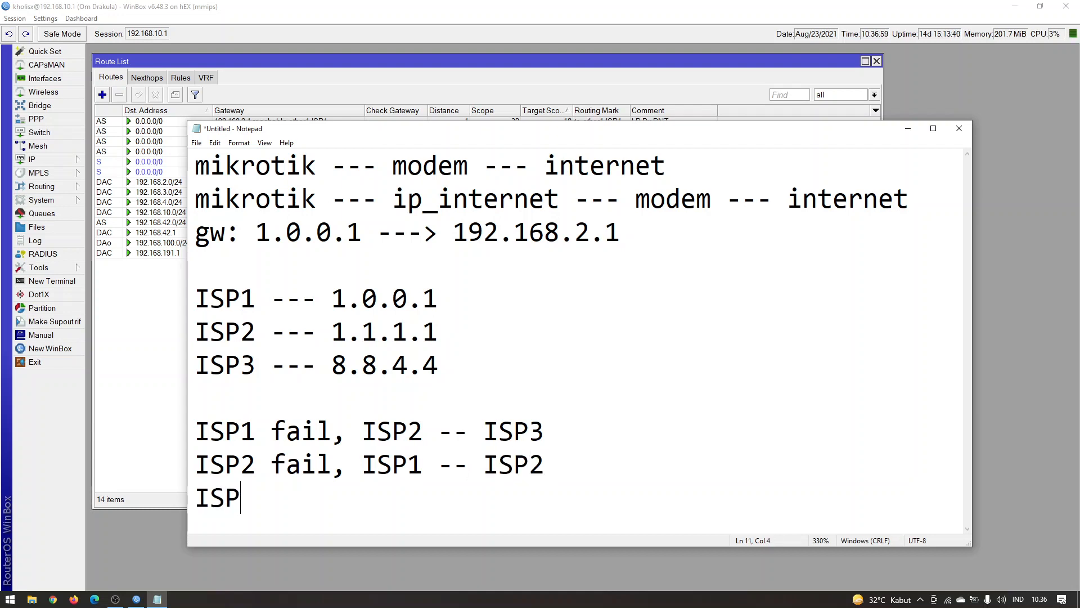
pyautogui.write('3 fail, ')
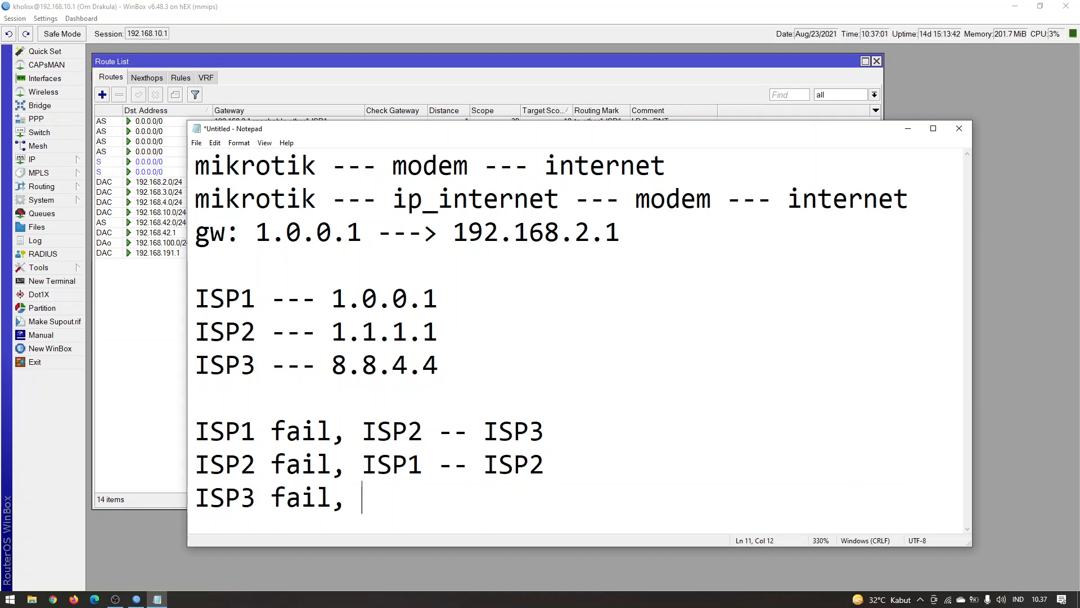
pyautogui.write('ISP1 -- ISP2')
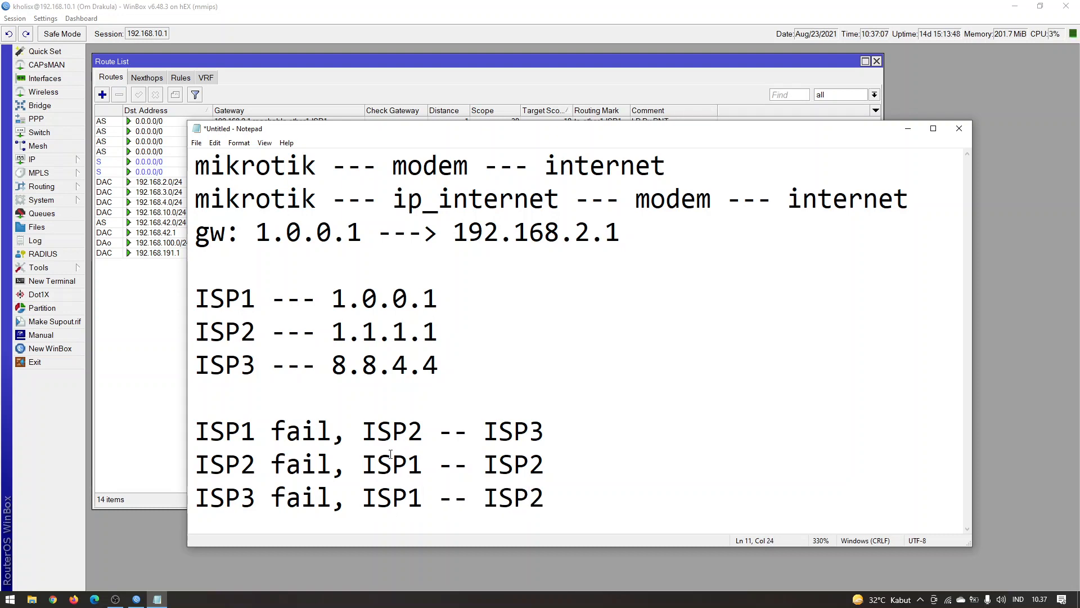
# Correct the ISP2 failover line to read "ISP2 fail, ISP1 -- ISP3"
pyautogui.click(576, 462)
pyautogui.press('BackSpace')
pyautogui.write('3')
pyautogui.click(596, 436)
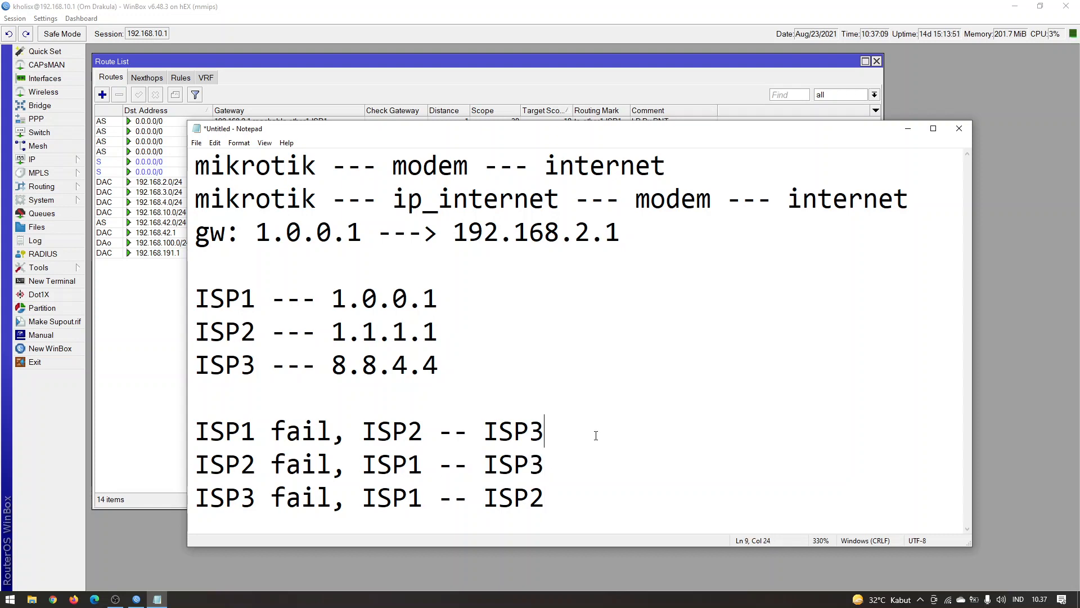
# Insert the heading "failover rules:" on its own line above the three failover lines
pyautogui.click(226, 429)
pyautogui.press('Up')
pyautogui.press('Return')
pyautogui.write('f')
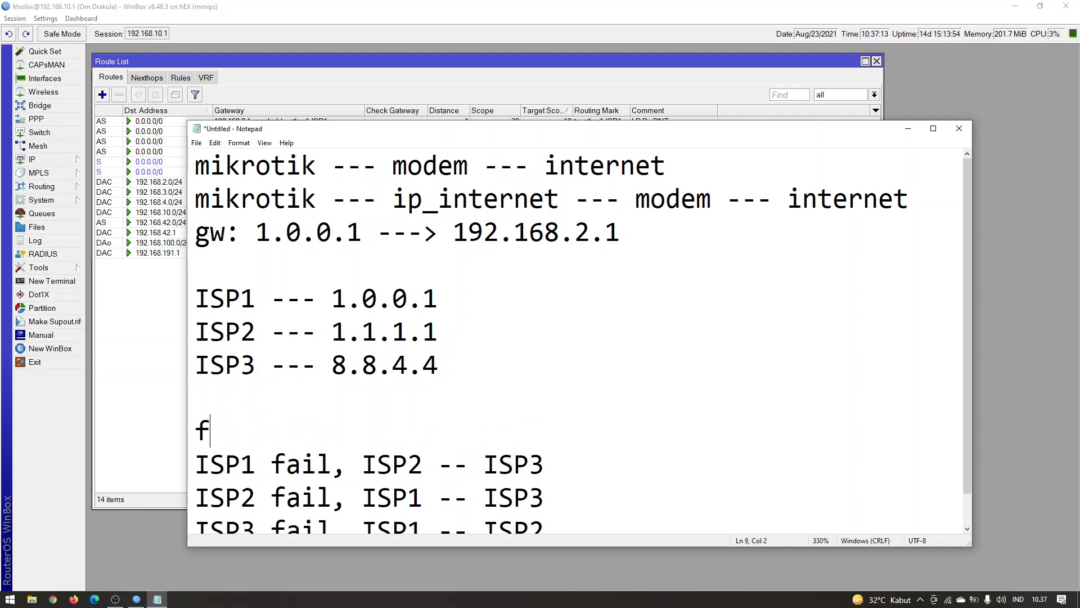
pyautogui.write('ail ove')
pyautogui.press('BackSpace')
pyautogui.press('BackSpace')
pyautogui.press('BackSpace')
pyautogui.press('BackSpace')
pyautogui.write('ov')
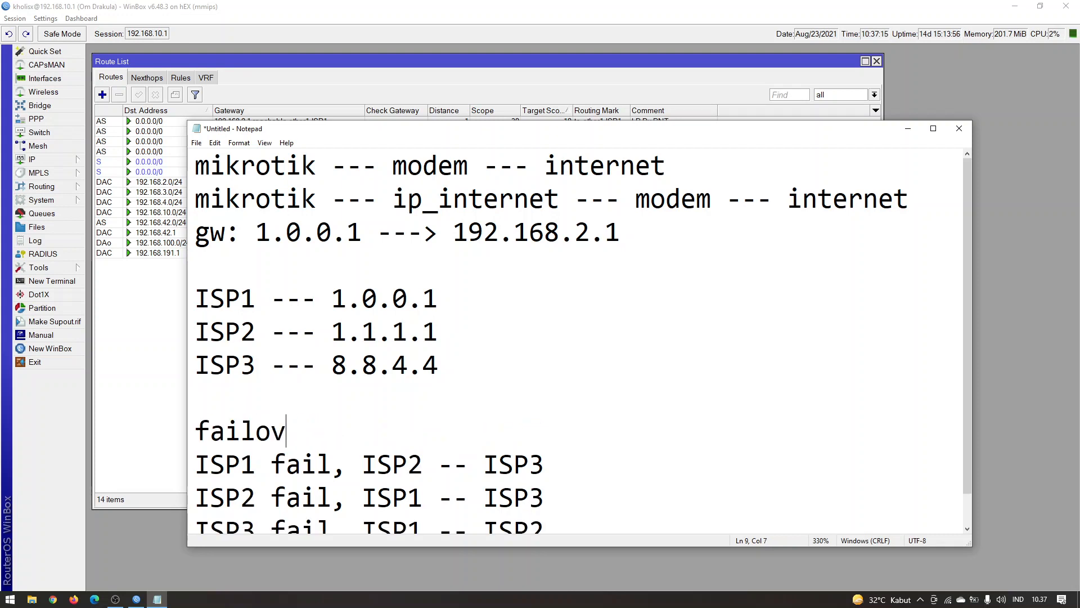
pyautogui.write('er rules:')
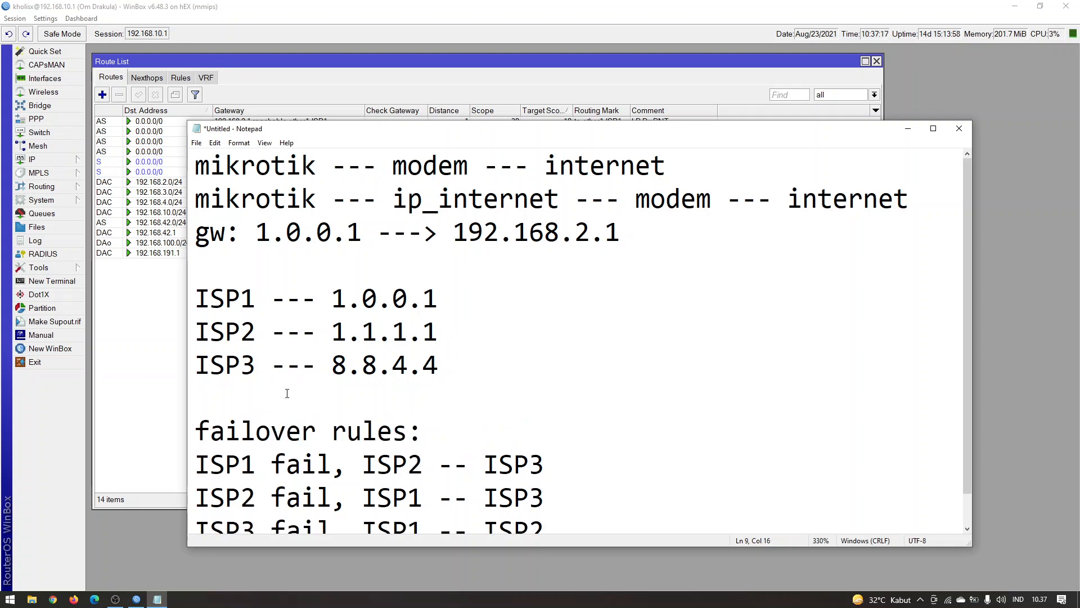
# Enlarge the Notepad window upward so that all the failover lines fit
pyautogui.scroll(-1, 287, 393)
pyautogui.scroll(1, 497, 304)
pyautogui.moveTo(483, 118); pyautogui.dragTo(477, 59)
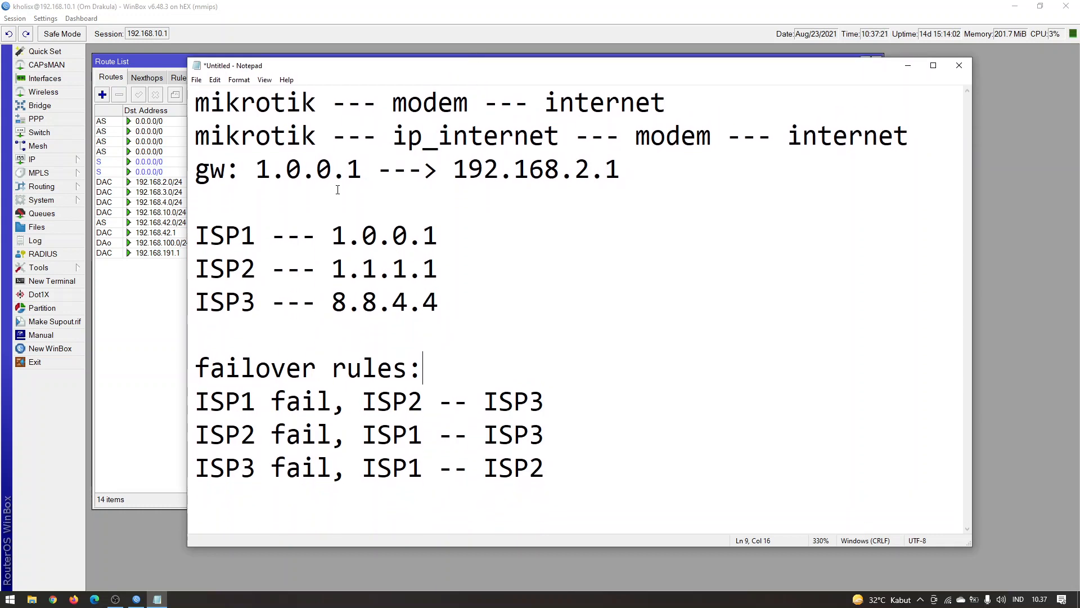
# Insert a new first line in the notes with the heading "recursive gateway"
pyautogui.click(197, 90)
pyautogui.press('Return')
pyautogui.press('Up')
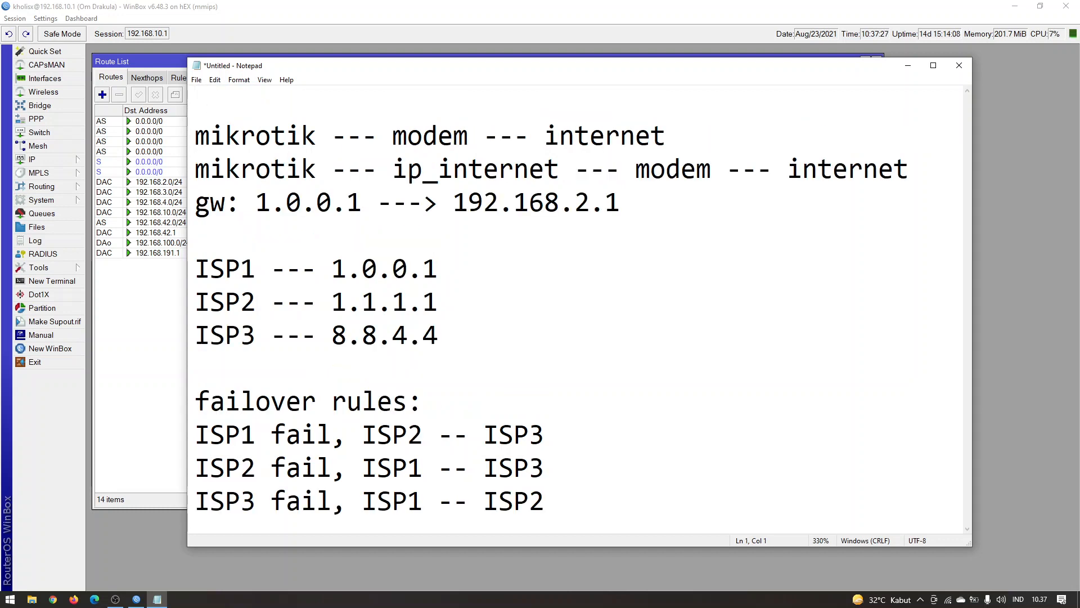
pyautogui.write('recursi')
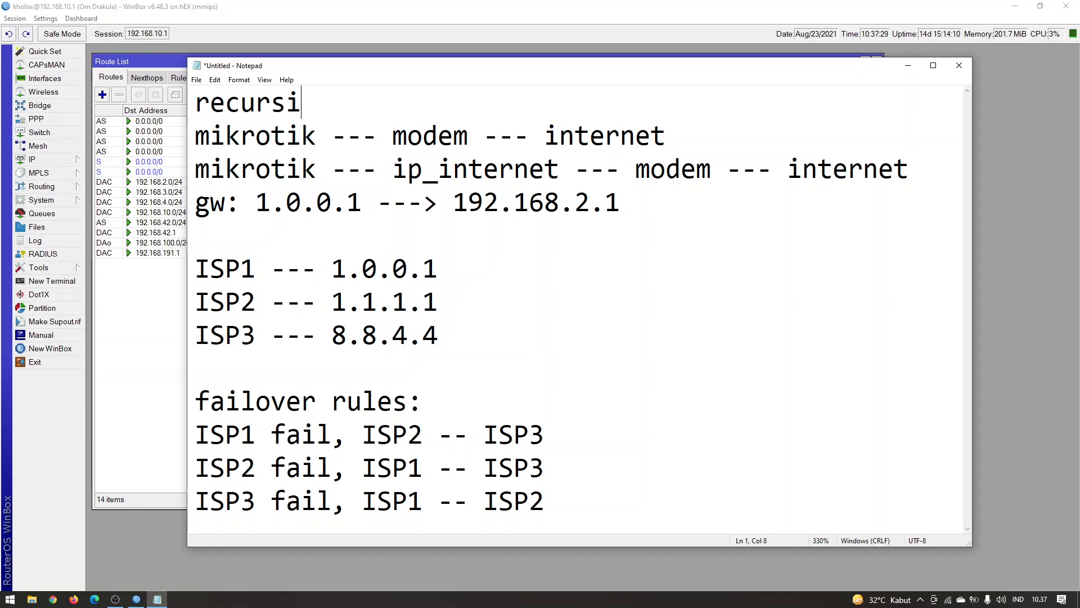
pyautogui.write('ve gateway')
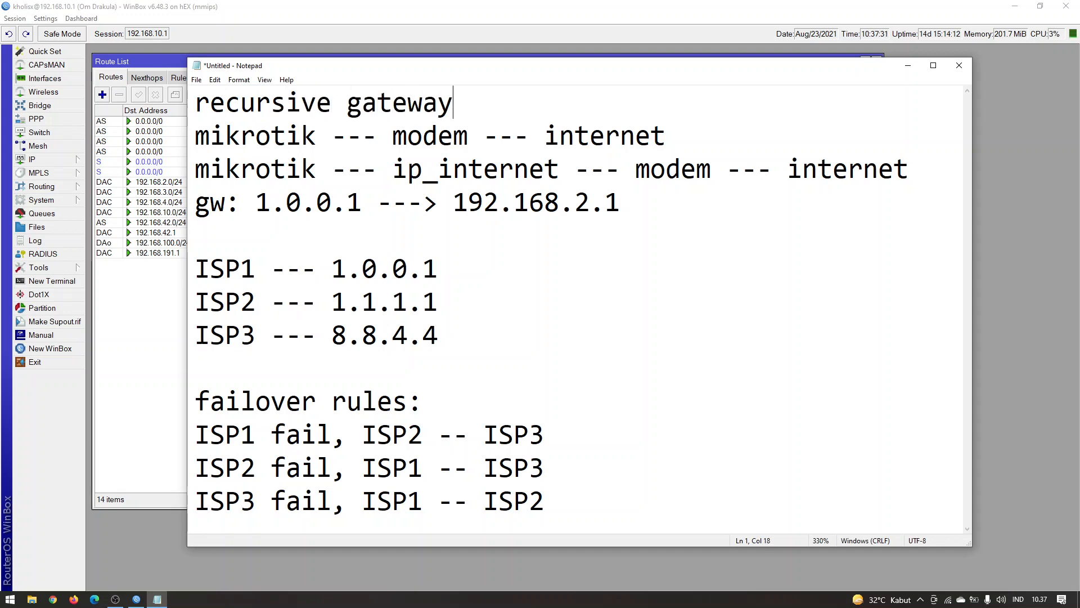
# Bring Notepad back in front of WinBox and adjust the position and height of its window
pyautogui.click(451, 56)
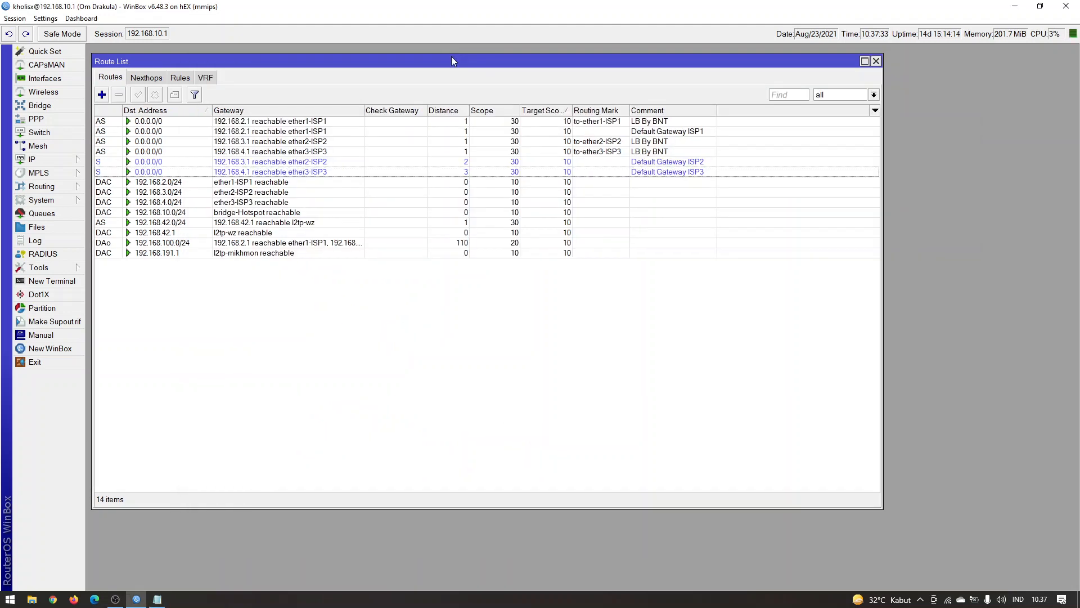
pyautogui.click(158, 599)
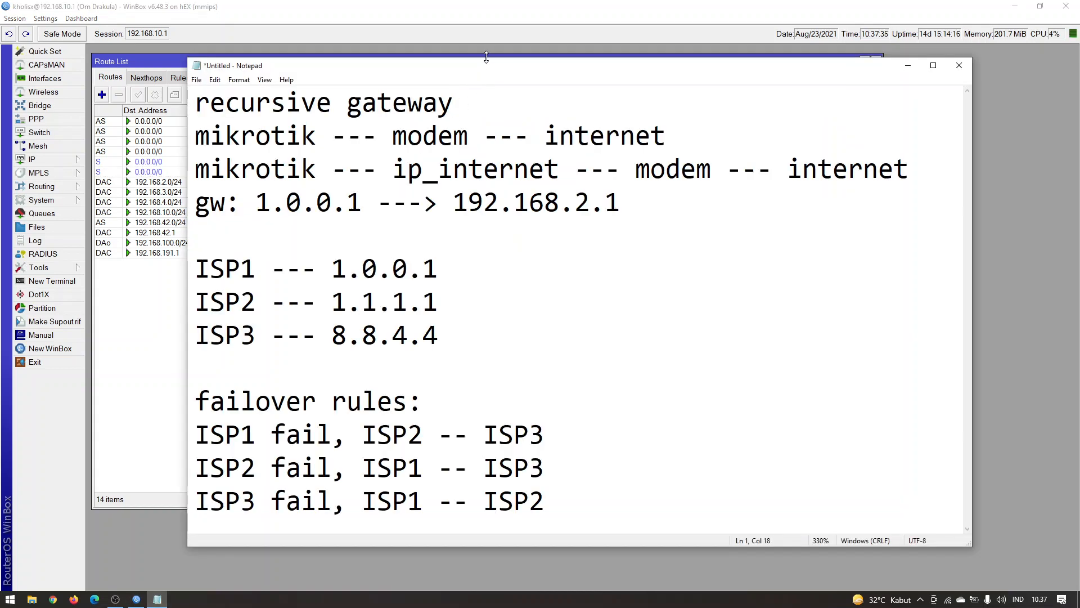
pyautogui.moveTo(486, 58)
pyautogui.mouseDown()
pyautogui.moveTo(486, 22)
pyautogui.moveTo(504, 63)
pyautogui.mouseUp()
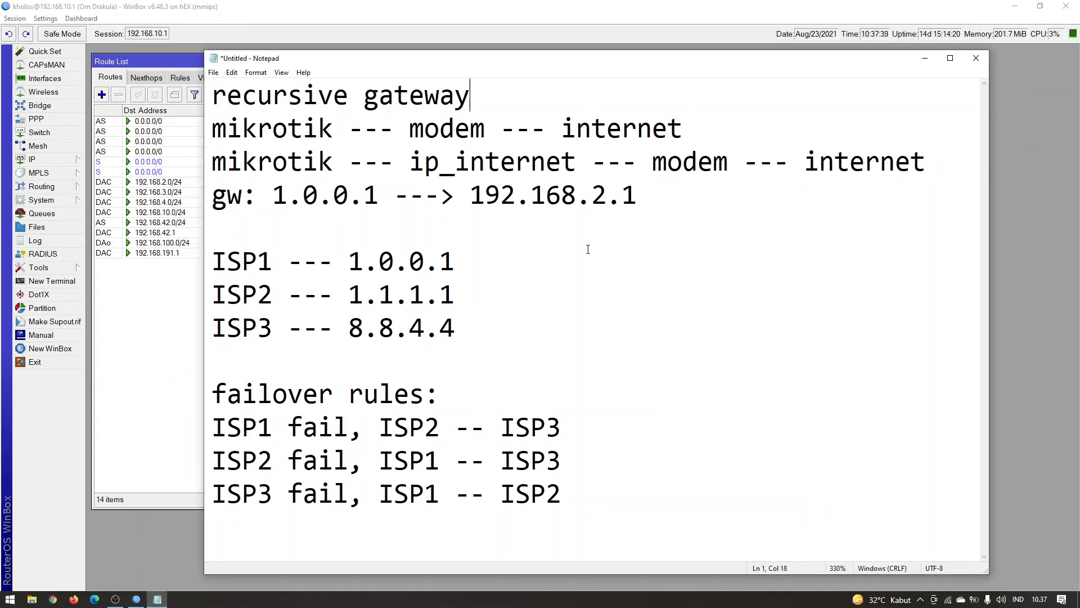
# Highlight the addresses 1.0.0.1 and 192.168.2.1 in the gw line of the notes
pyautogui.moveTo(637, 195); pyautogui.dragTo(485, 195)
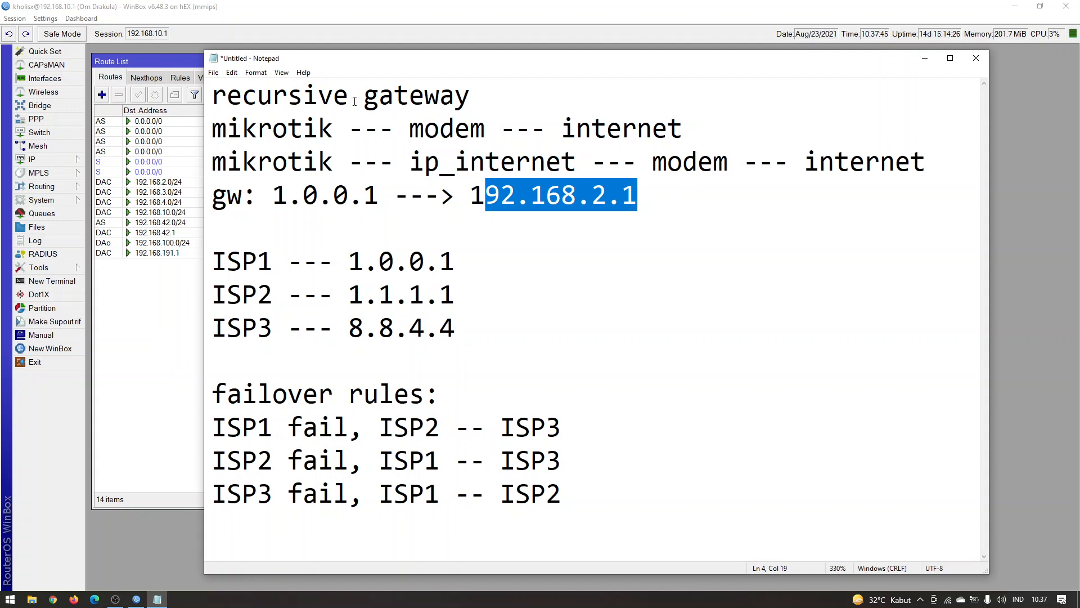
pyautogui.moveTo(237, 121); pyautogui.dragTo(630, 227)
pyautogui.click(630, 227)
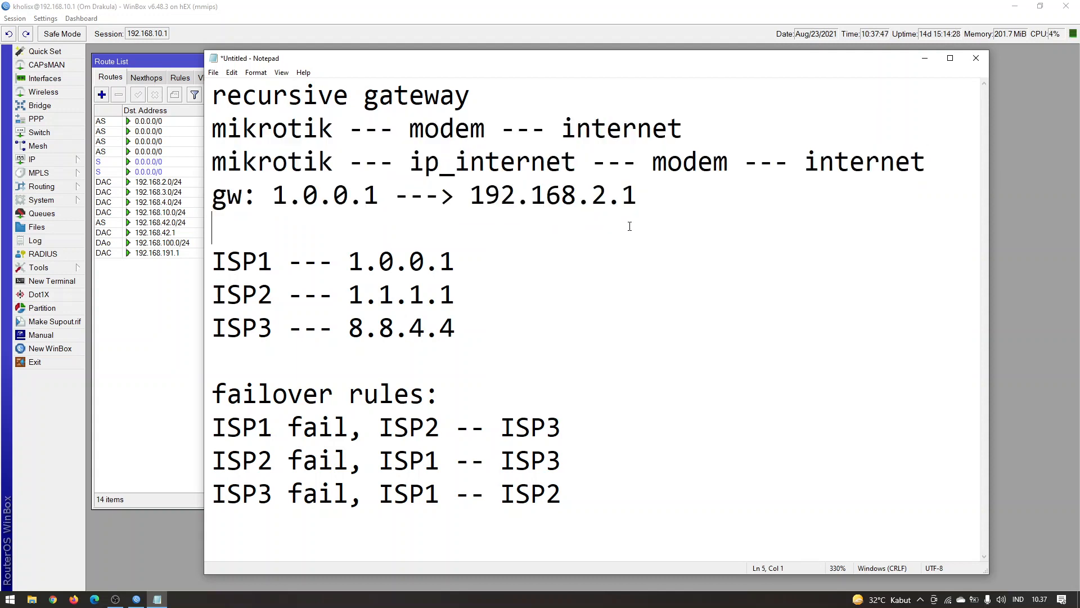
pyautogui.moveTo(248, 133); pyautogui.dragTo(394, 196)
pyautogui.click(348, 195)
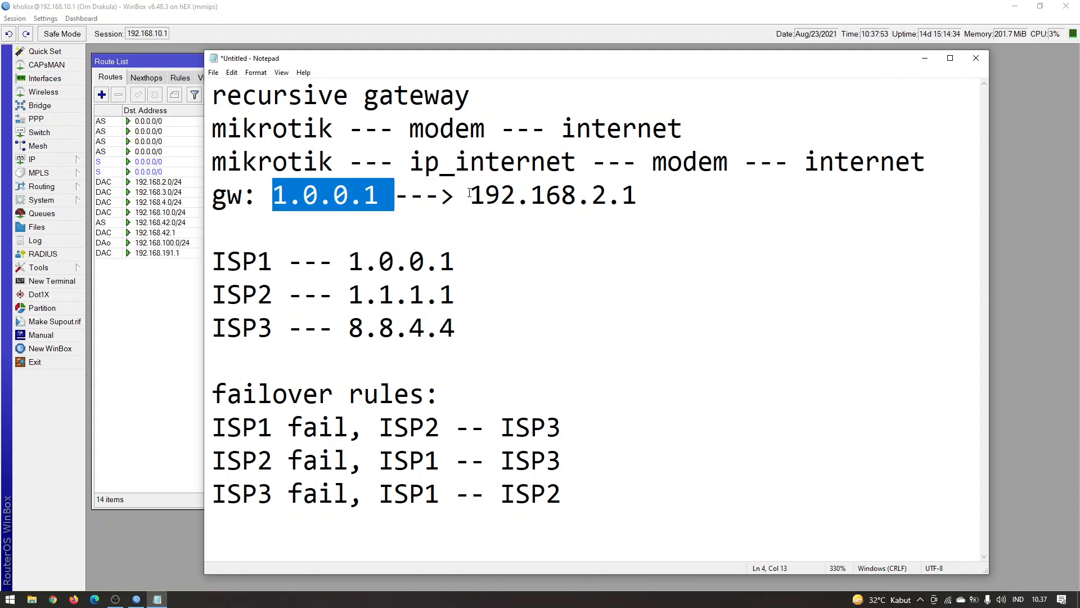
pyautogui.moveTo(469, 193); pyautogui.dragTo(644, 204)
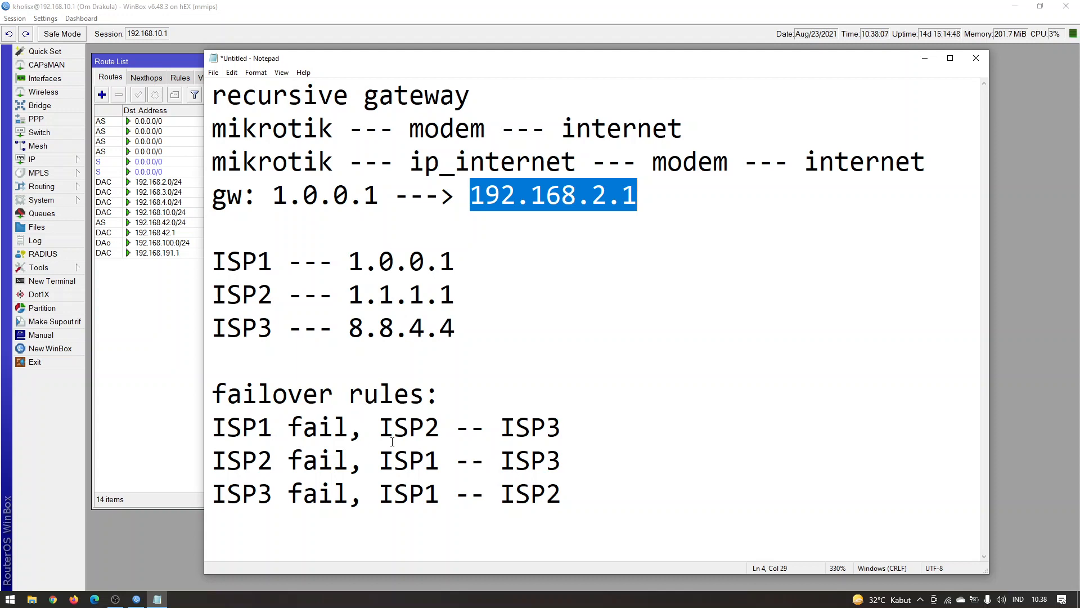
# Highlight ISP2 and ISP3 in turn in the "ISP1 fail" rule
pyautogui.moveTo(380, 427); pyautogui.dragTo(438, 428)
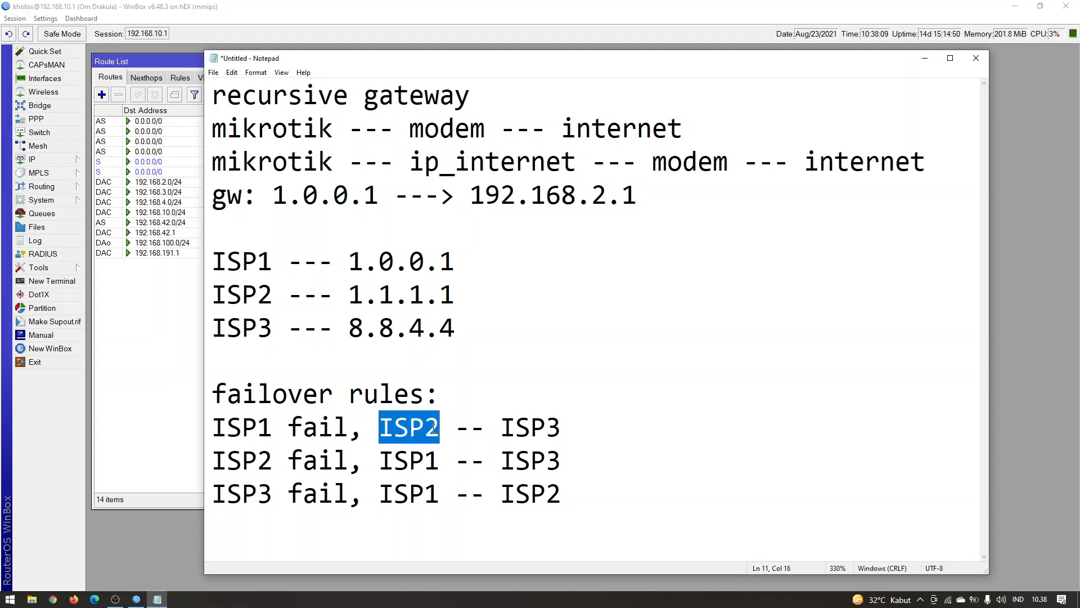
pyautogui.hotkey('shift', 'Right')
pyautogui.moveTo(501, 428); pyautogui.dragTo(570, 426)
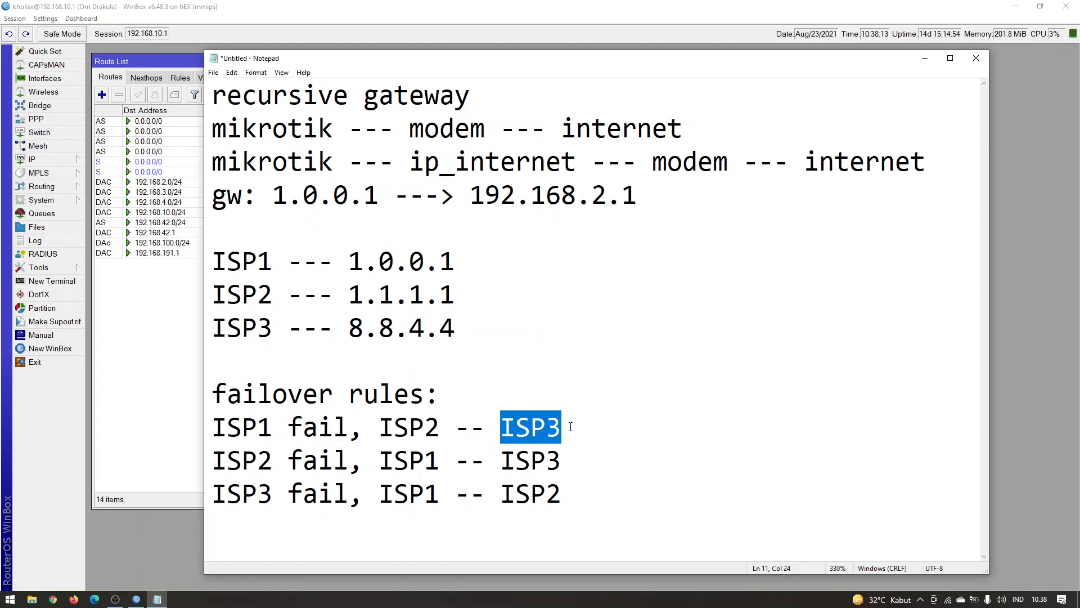
# Switch to WinBox and highlight the routes marked to-ether3-ISP3 and to-ether2-ISP2, then clear the selection
pyautogui.click(131, 272)
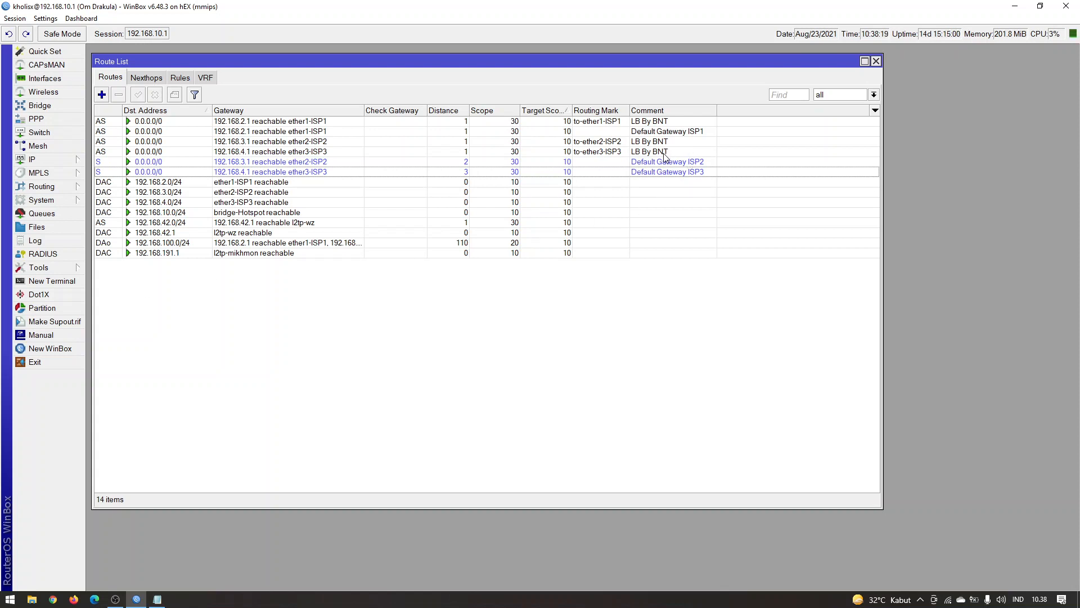
pyautogui.click(618, 145)
pyautogui.click(617, 154)
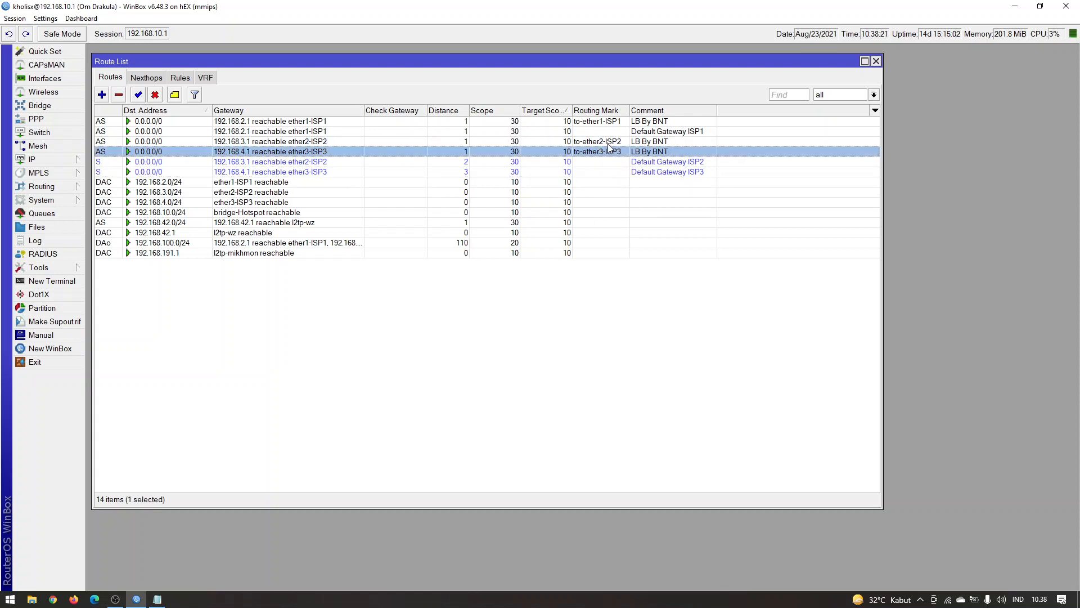
pyautogui.click(609, 144)
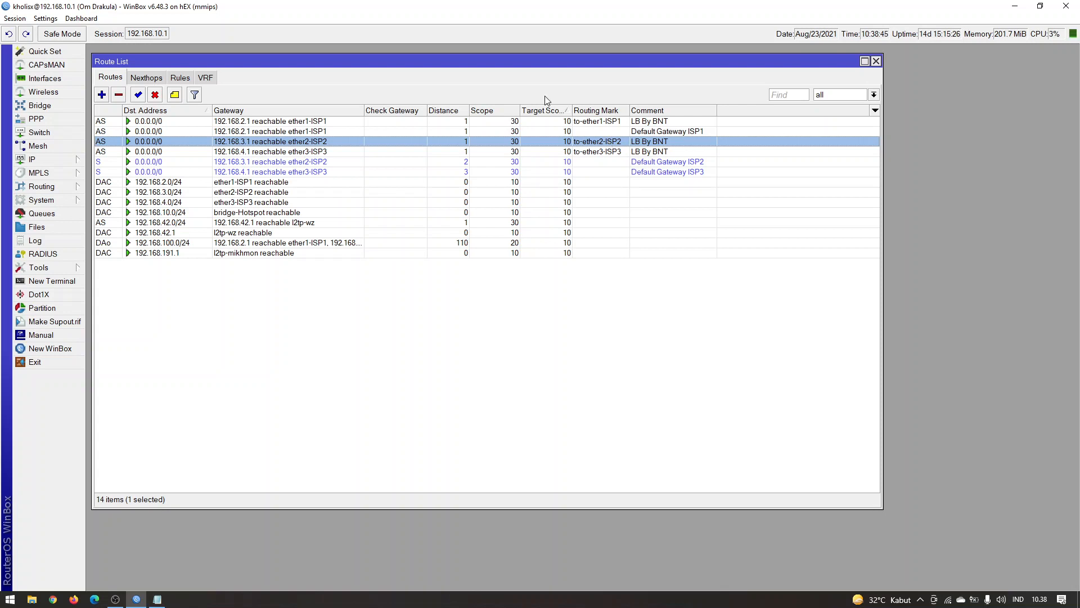
pyautogui.click(357, 308)
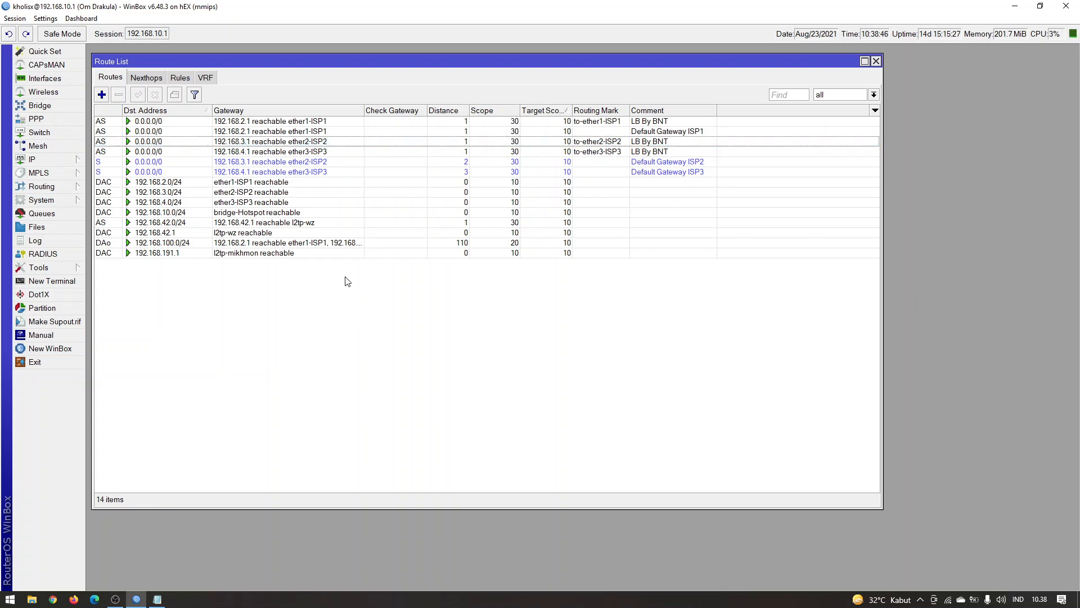
# Switch to Notepad and highlight the ISP names and assigned internet IPs in the ISP1, ISP2 and ISP3 lines
pyautogui.click(164, 601)
pyautogui.click(590, 532)
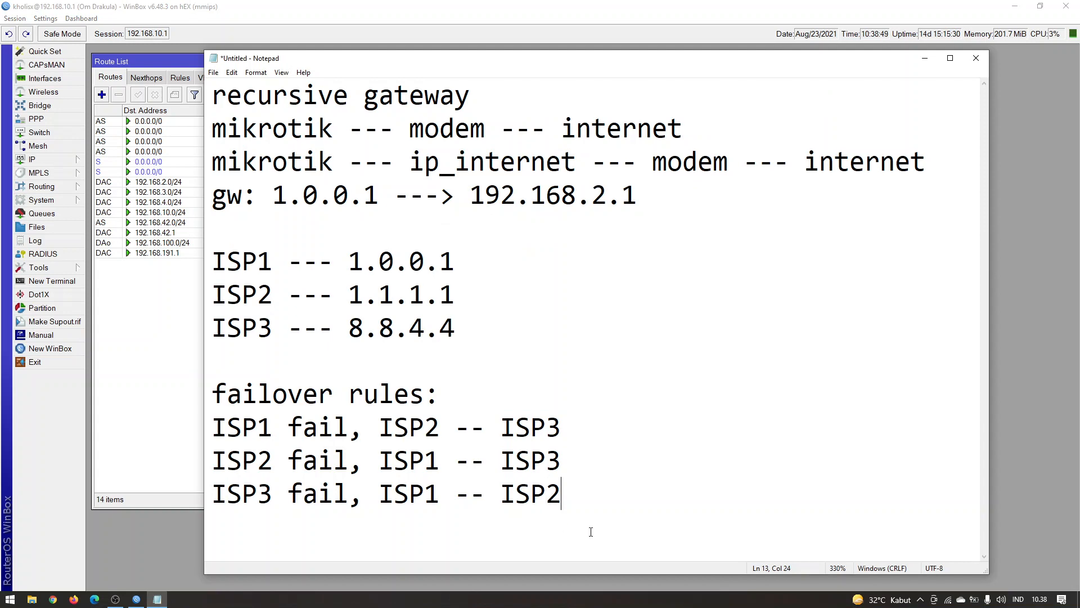
pyautogui.press('Return')
pyautogui.moveTo(217, 260); pyautogui.dragTo(353, 267)
pyautogui.click(447, 300)
pyautogui.moveTo(470, 270); pyautogui.dragTo(350, 267)
pyautogui.click(275, 264)
pyautogui.moveTo(456, 296); pyautogui.dragTo(377, 302)
pyautogui.click(271, 306)
pyautogui.moveTo(480, 330); pyautogui.dragTo(390, 326)
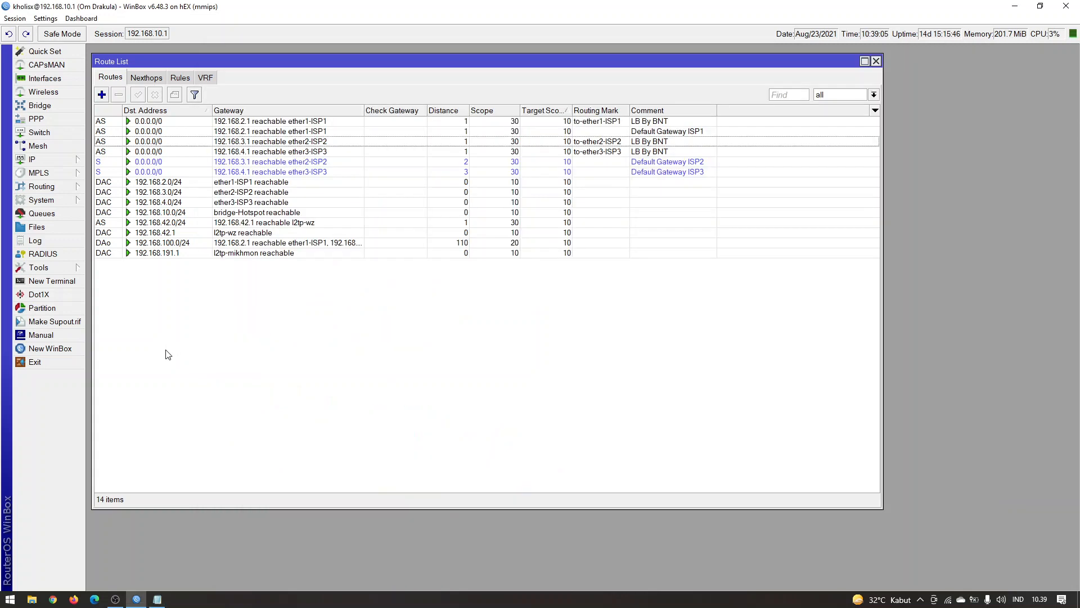
# Switch to WinBox, add a route to 1.0.0.1 via gateway 192.168.2.1 with ping as gateway check, and highlight its gateway status
pyautogui.click(168, 355)
pyautogui.click(103, 95)
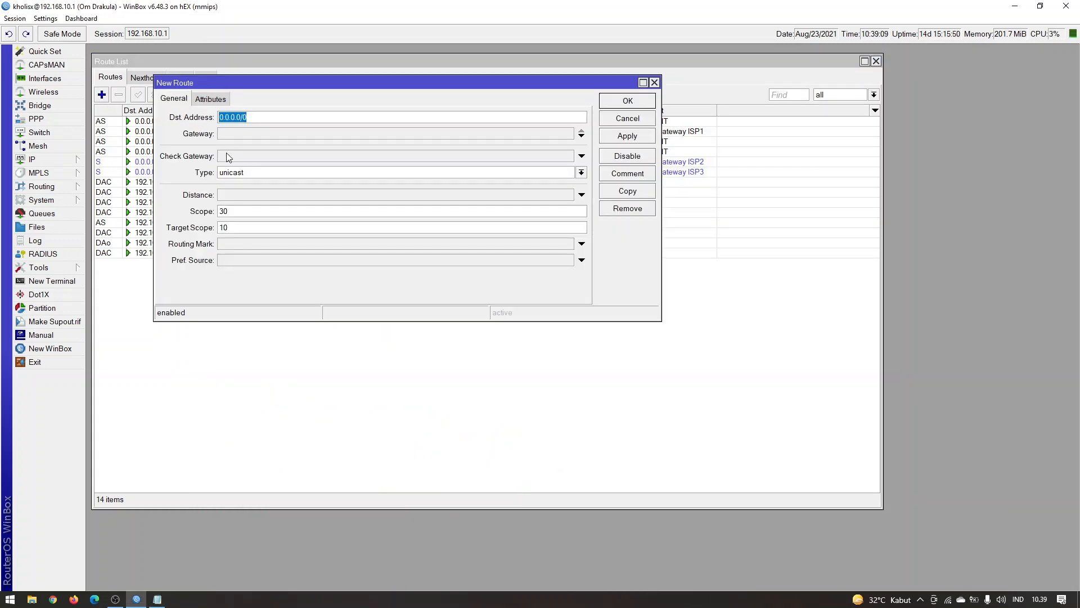
pyautogui.write('1.0.0.1')
pyautogui.click(256, 140)
pyautogui.write('192.1')
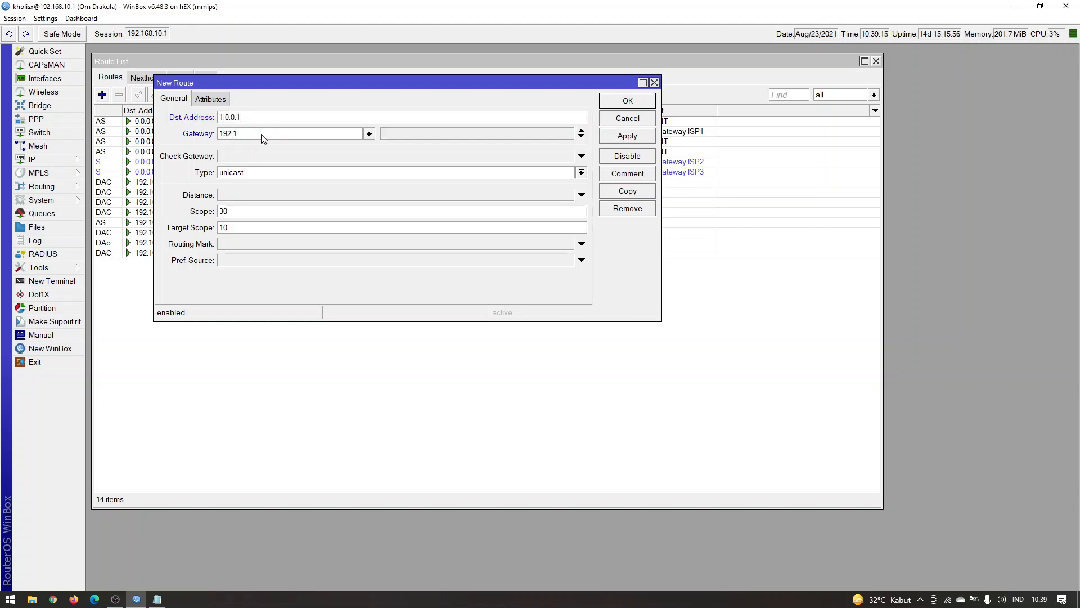
pyautogui.write('68.2.1')
pyautogui.click(251, 155)
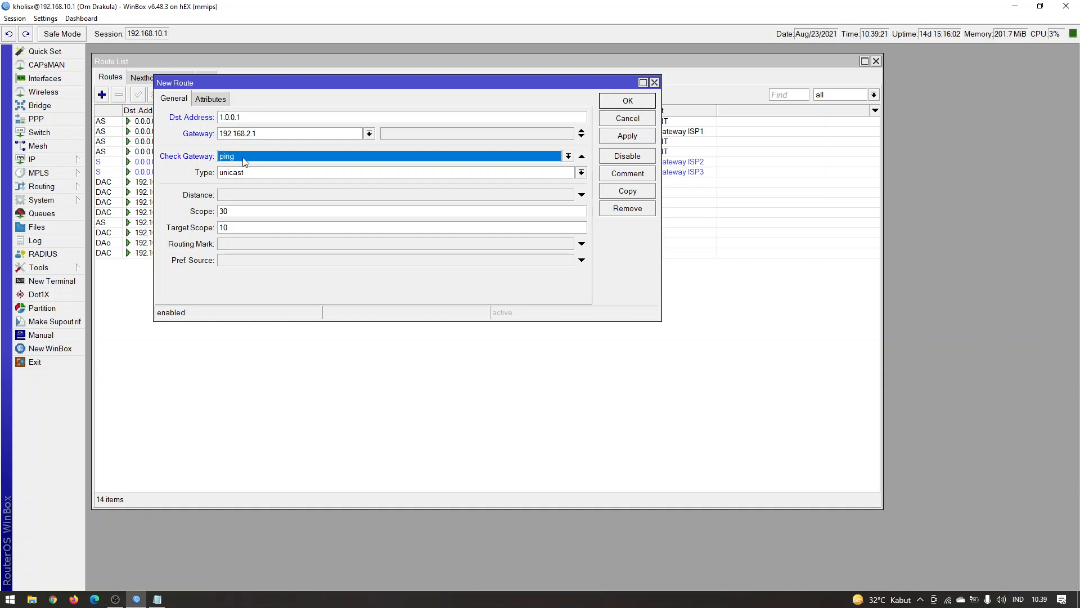
pyautogui.click(634, 141)
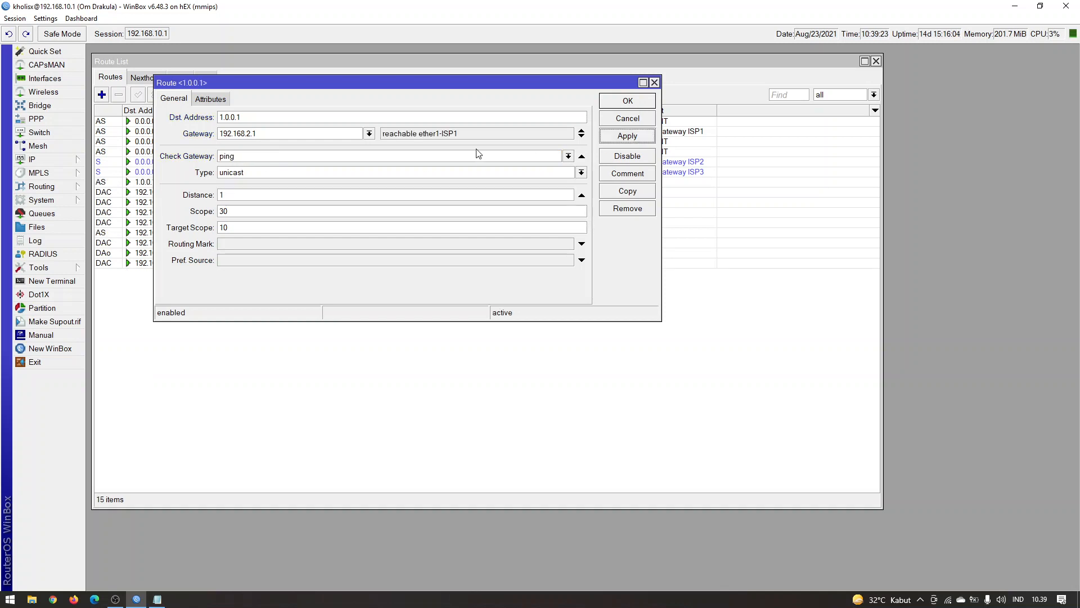
pyautogui.moveTo(392, 134); pyautogui.dragTo(501, 134)
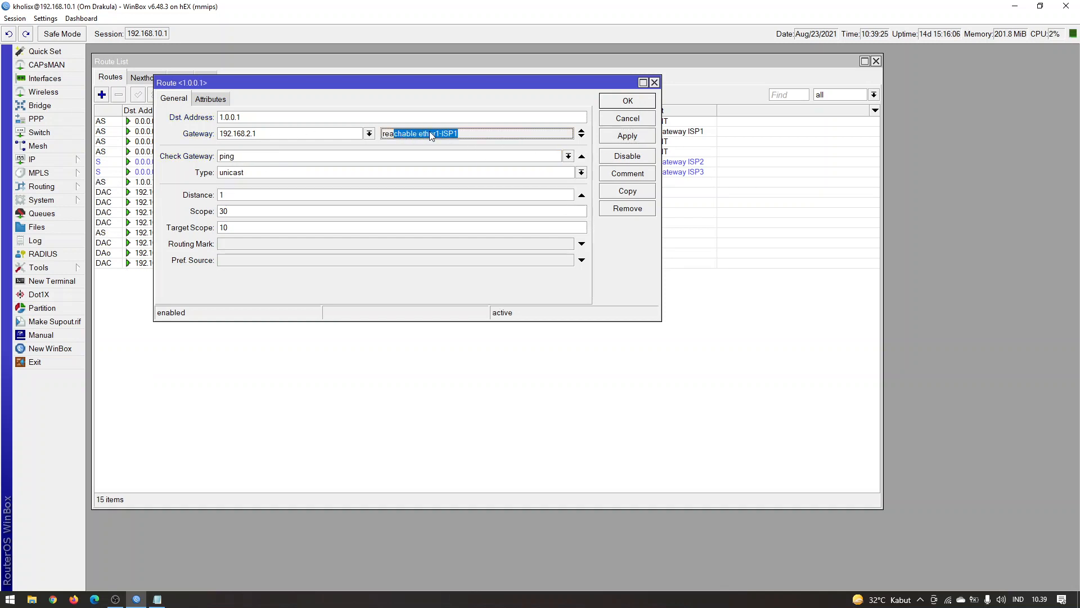
pyautogui.click(457, 134)
# Copy the 1.0.0.1 route into a new route to 1.1.1.1 via gateway 192.168.3.1, apply it and highlight its gateway interface
pyautogui.moveTo(412, 87); pyautogui.dragTo(465, 112)
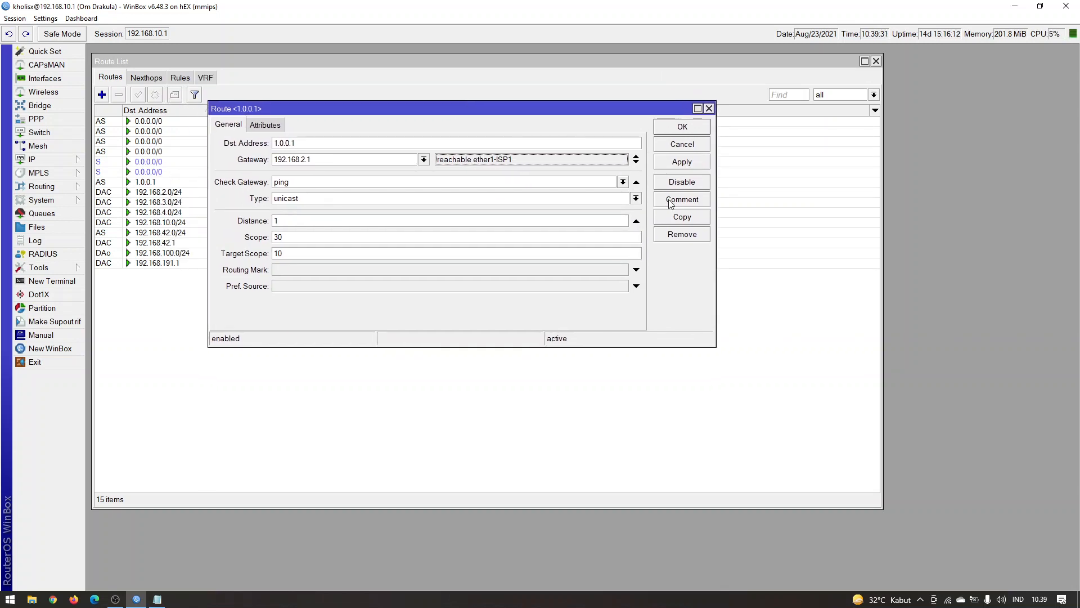
pyautogui.click(681, 216)
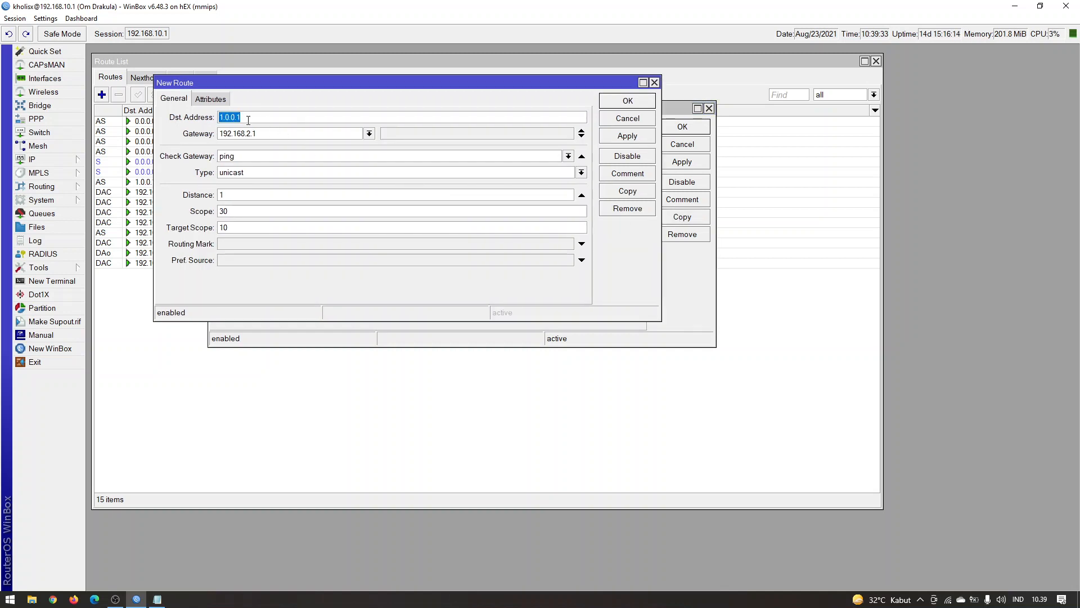
pyautogui.click(234, 117)
pyautogui.press('BackSpace')
pyautogui.press('BackSpace')
pyautogui.press('BackSpace')
pyautogui.press('BackSpace')
pyautogui.press('BackSpace')
pyautogui.write('1.1')
pyautogui.click(249, 134)
pyautogui.press('BackSpace')
pyautogui.press('BackSpace')
pyautogui.write('3')
pyautogui.click(625, 139)
pyautogui.moveTo(459, 134); pyautogui.dragTo(422, 135)
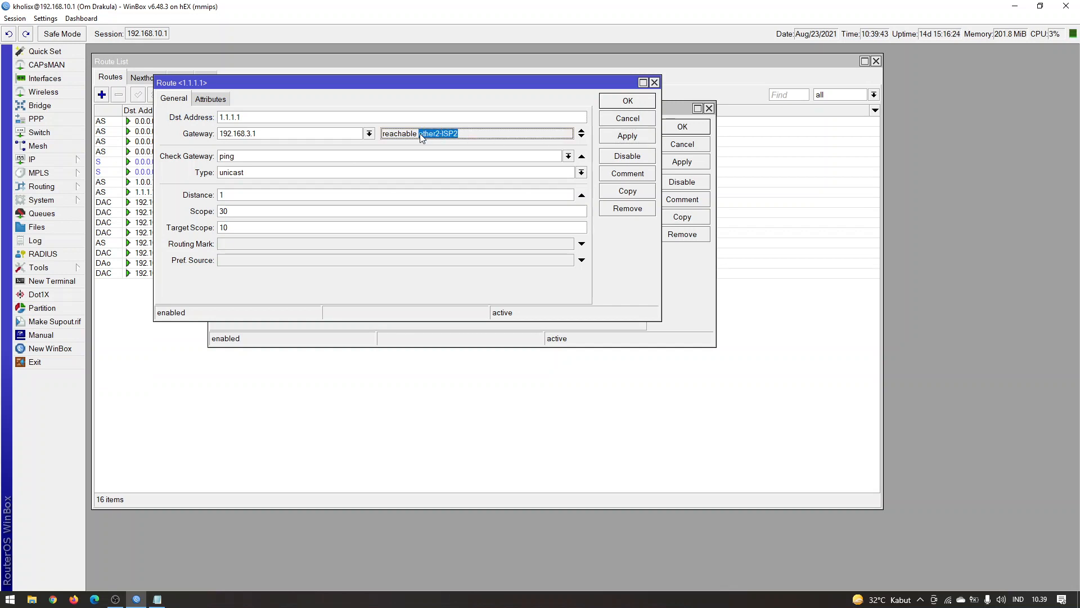
# Copy the 1.1.1.1 route into a new route to 8.8.4.4 via gateway 192.168.4.1, and save and close all open route windows
pyautogui.click(624, 193)
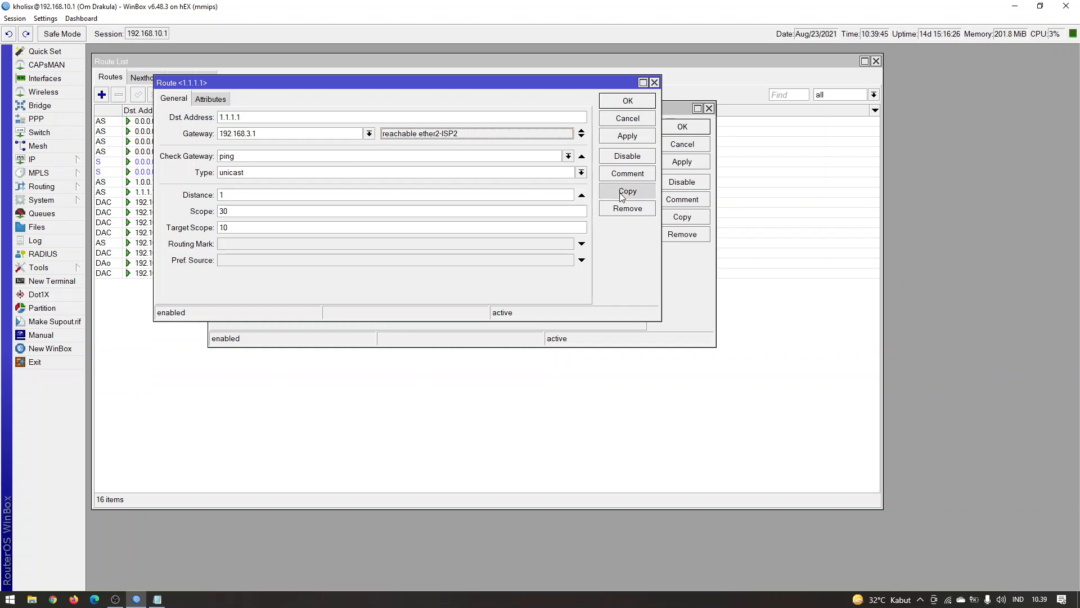
pyautogui.write('8.8.')
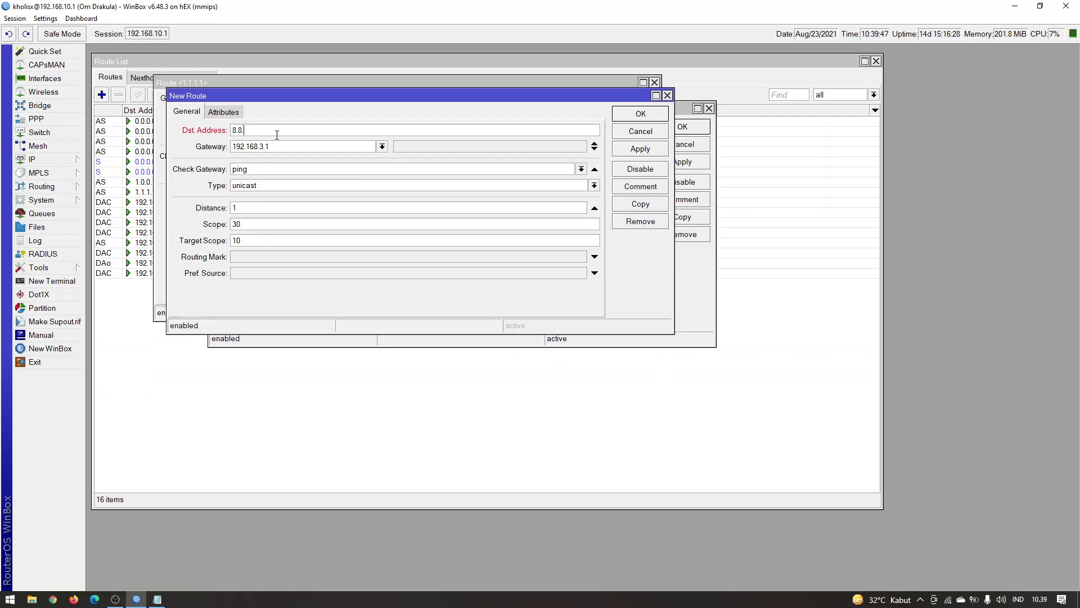
pyautogui.write('4.4')
pyautogui.click(264, 146)
pyautogui.press('BackSpace')
pyautogui.press('BackSpace')
pyautogui.write('3')
pyautogui.click(639, 114)
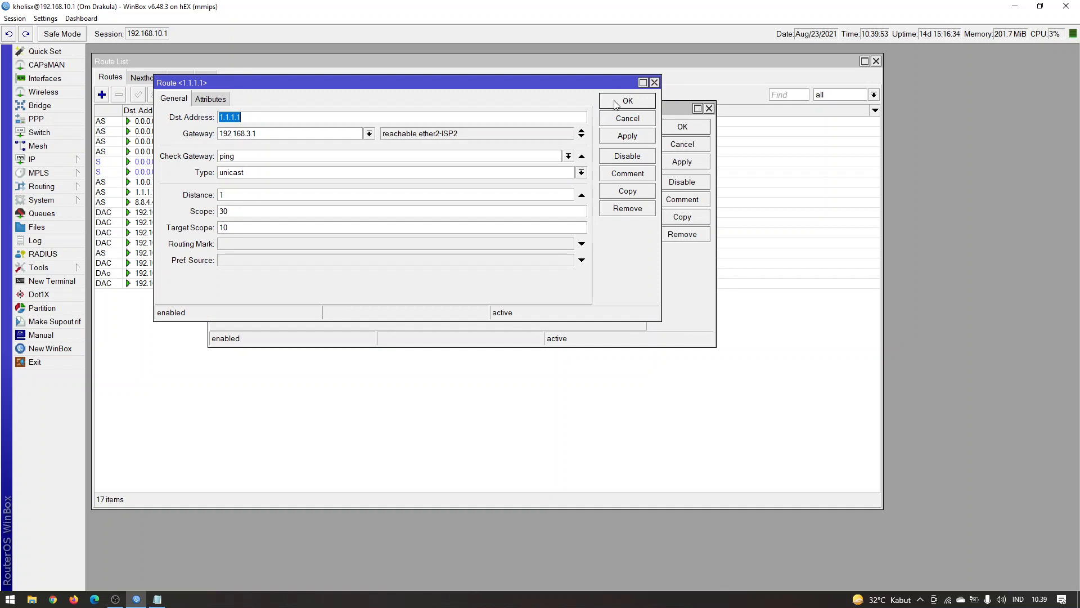
pyautogui.click(615, 104)
pyautogui.click(671, 125)
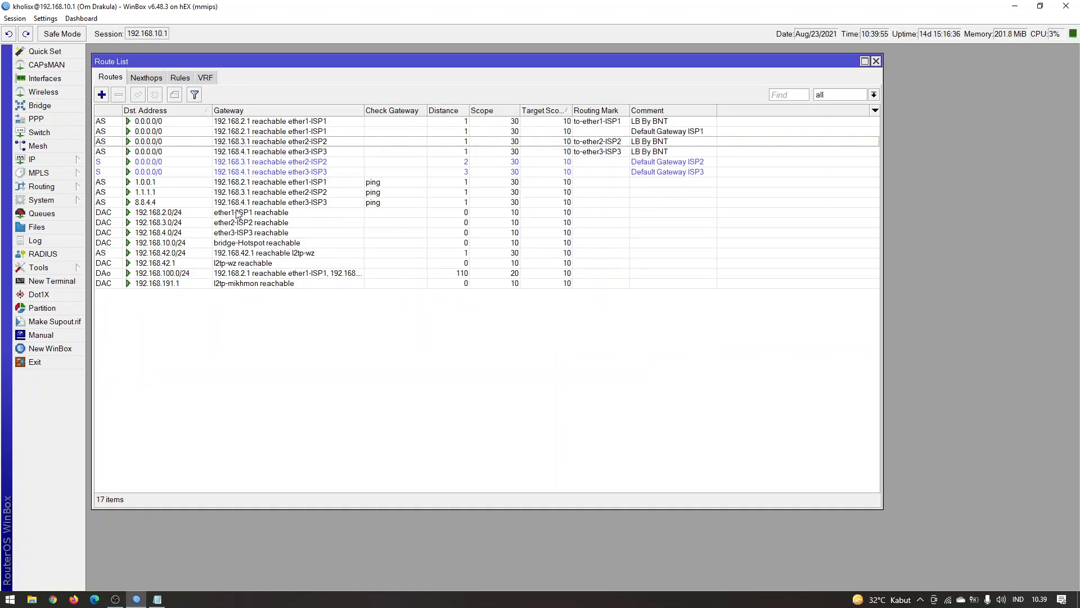
# Review the 1.0.0.1, 1.1.1.1 and 8.8.4.4 routes in the list, checking each gateway and the details of the 8.8.4.4 route
pyautogui.click(235, 182)
pyautogui.click(239, 193)
pyautogui.click(244, 203)
pyautogui.click(265, 192)
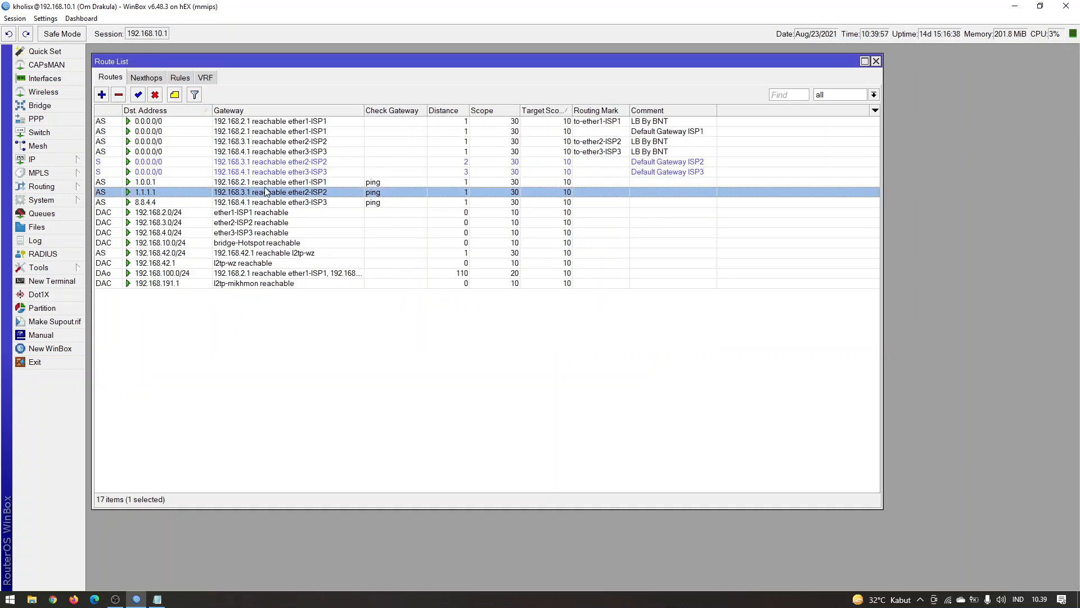
pyautogui.moveTo(265, 187)
pyautogui.mouseDown()
pyautogui.moveTo(267, 205)
pyautogui.moveTo(277, 183)
pyautogui.mouseUp()
pyautogui.click(277, 183)
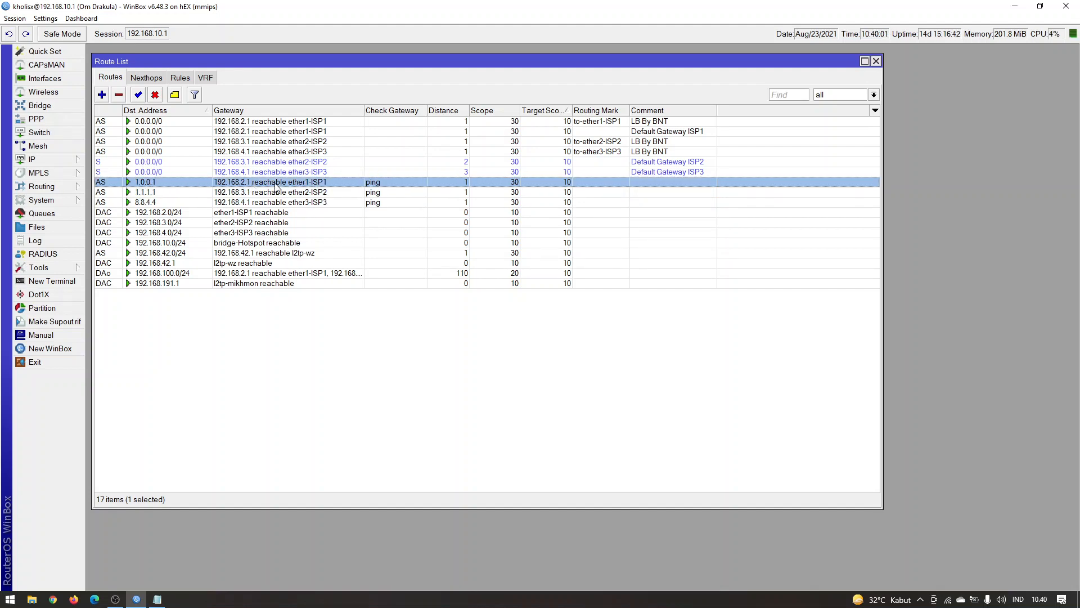
pyautogui.click(174, 194)
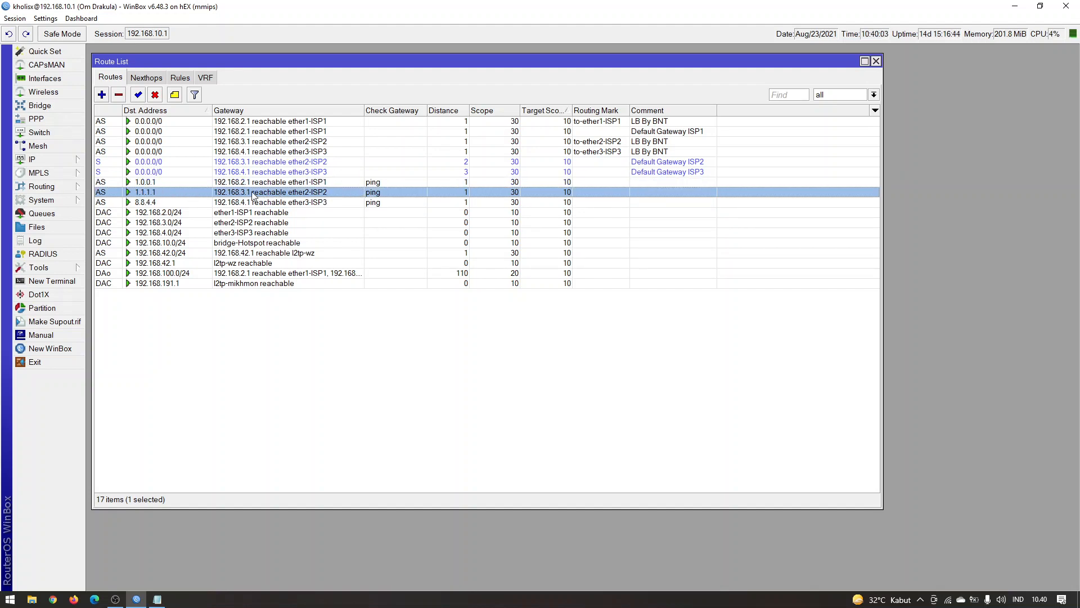
pyautogui.click(166, 203)
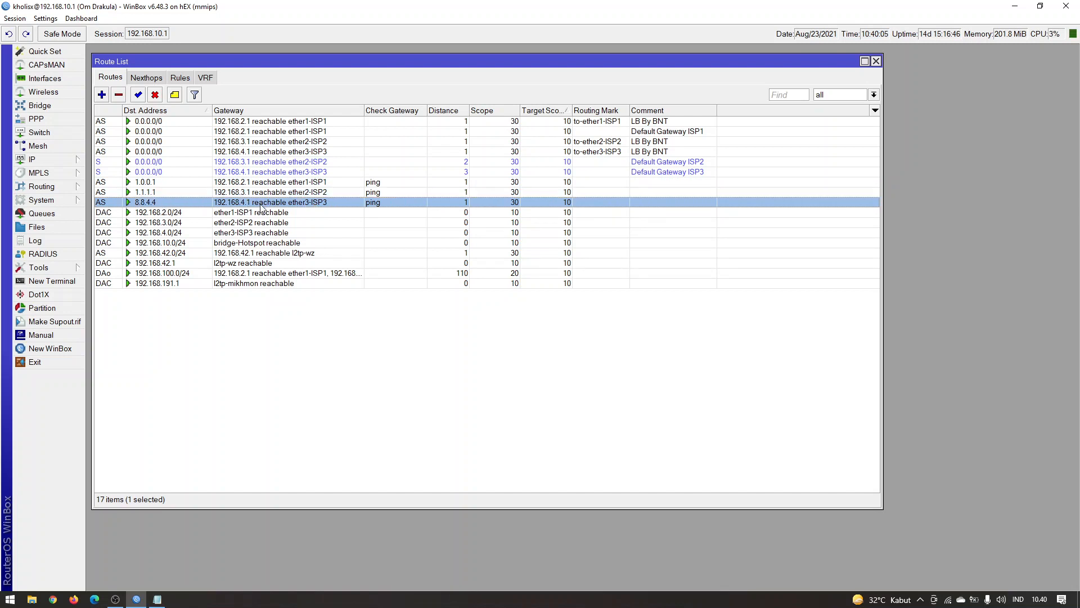
pyautogui.click(304, 192)
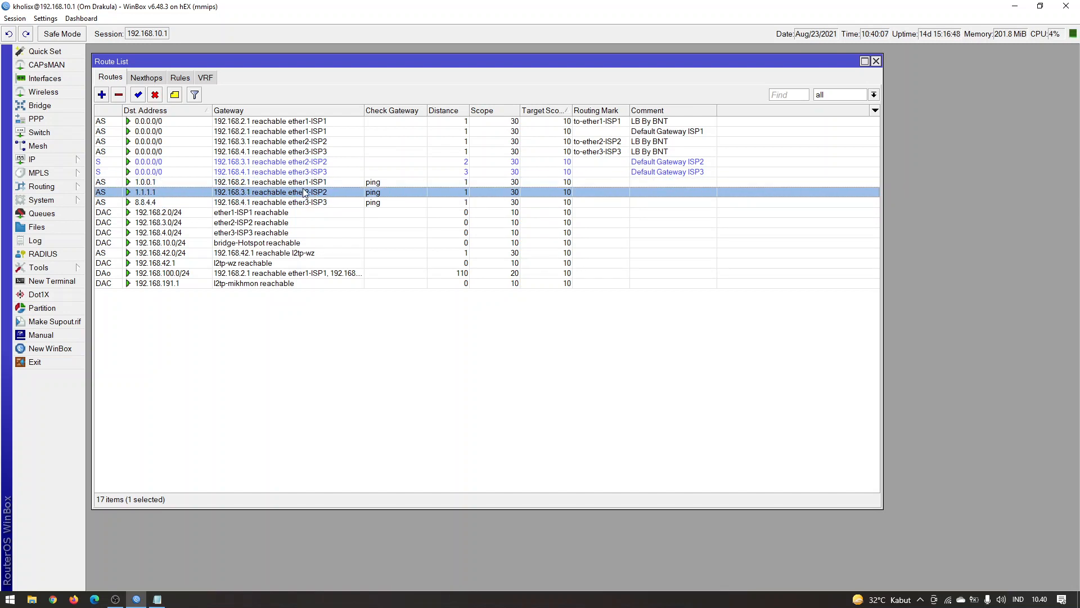
pyautogui.doubleClick(306, 202)
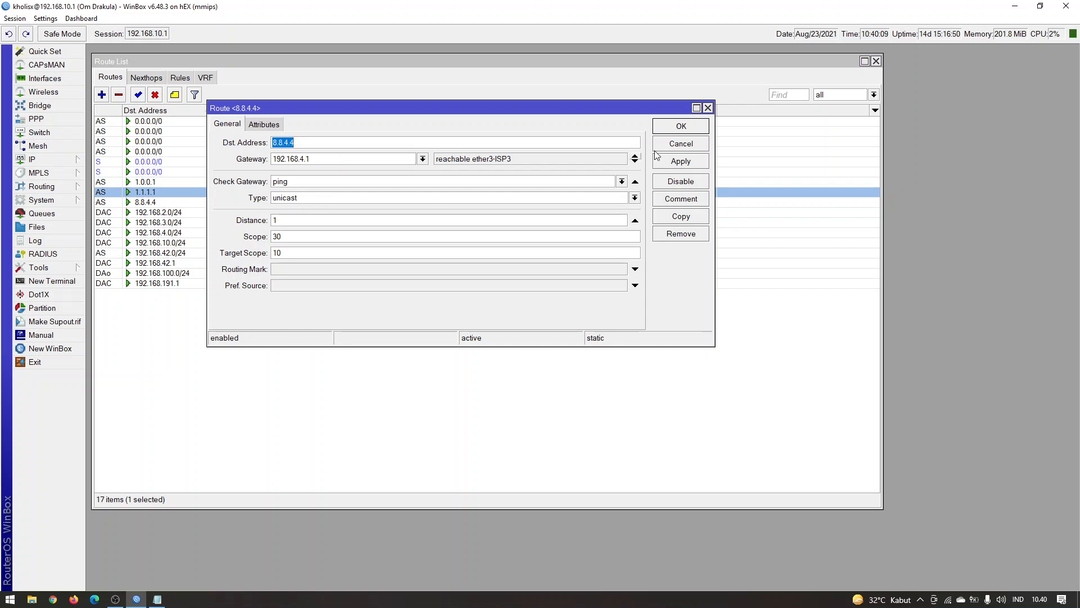
pyautogui.click(708, 107)
# Add the comment "ISP1 test Network" to the 1.0.0.1 route
pyautogui.click(407, 183)
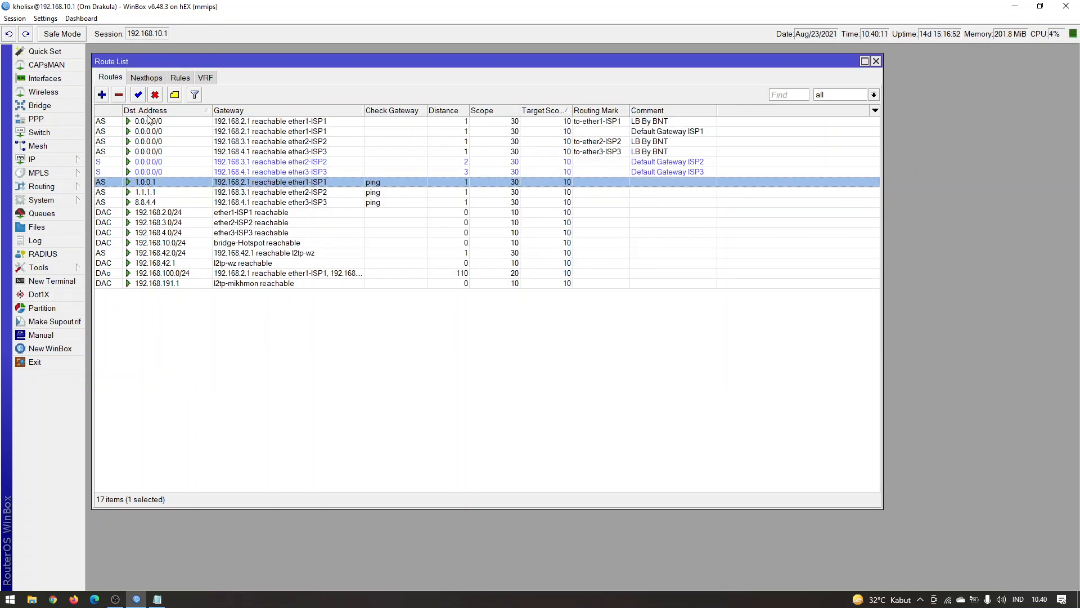
pyautogui.click(175, 94)
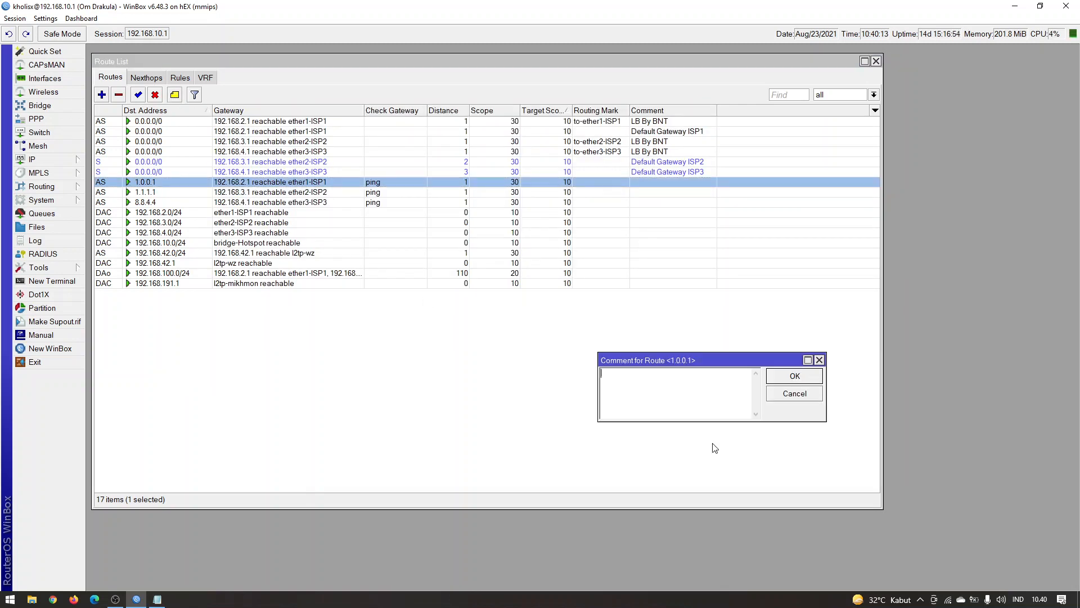
pyautogui.write('IS')
pyautogui.write('P1 te')
pyautogui.write('st ne')
pyautogui.write('etwork')
pyautogui.press('Return')
# Add the comment "ISP2 test Network" to the 1.1.1.1 route
pyautogui.click(701, 193)
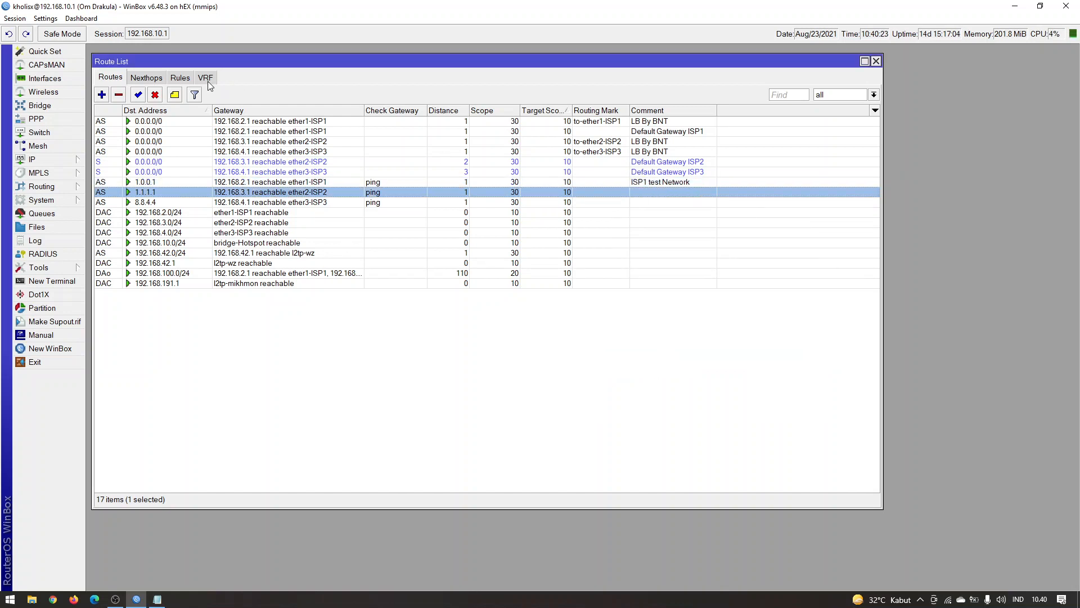
pyautogui.click(174, 94)
pyautogui.write('ISP2 te')
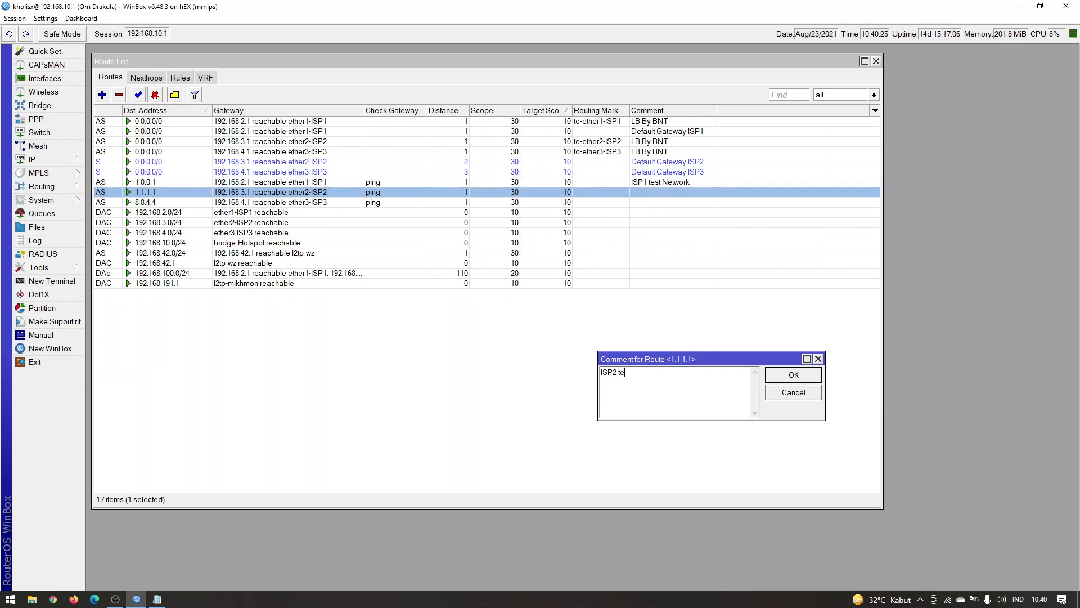
pyautogui.write('st Network')
pyautogui.press('Return')
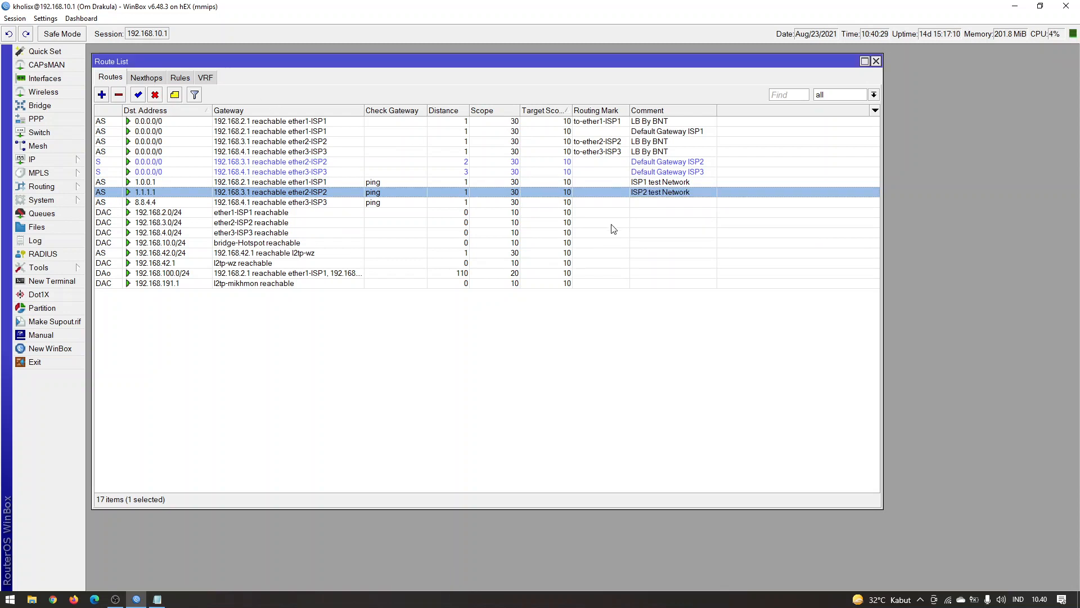
# Add the comment "ISP3 test Network" to the 8.8.4.4 route and clear the selection
pyautogui.click(650, 202)
pyautogui.click(176, 95)
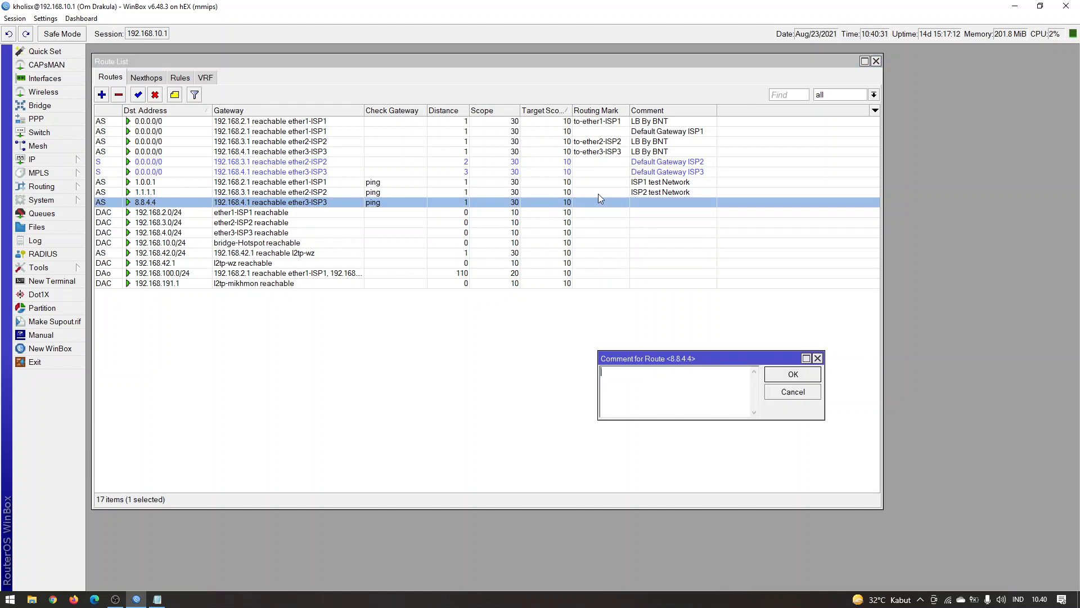
pyautogui.write('ISP3 test Network')
pyautogui.press('Return')
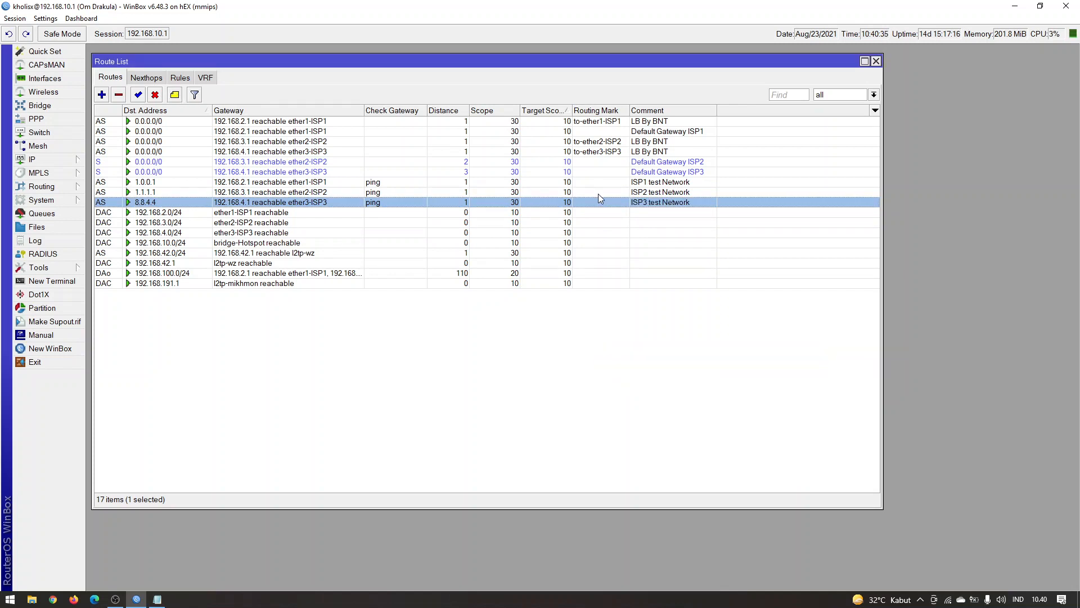
pyautogui.click(510, 439)
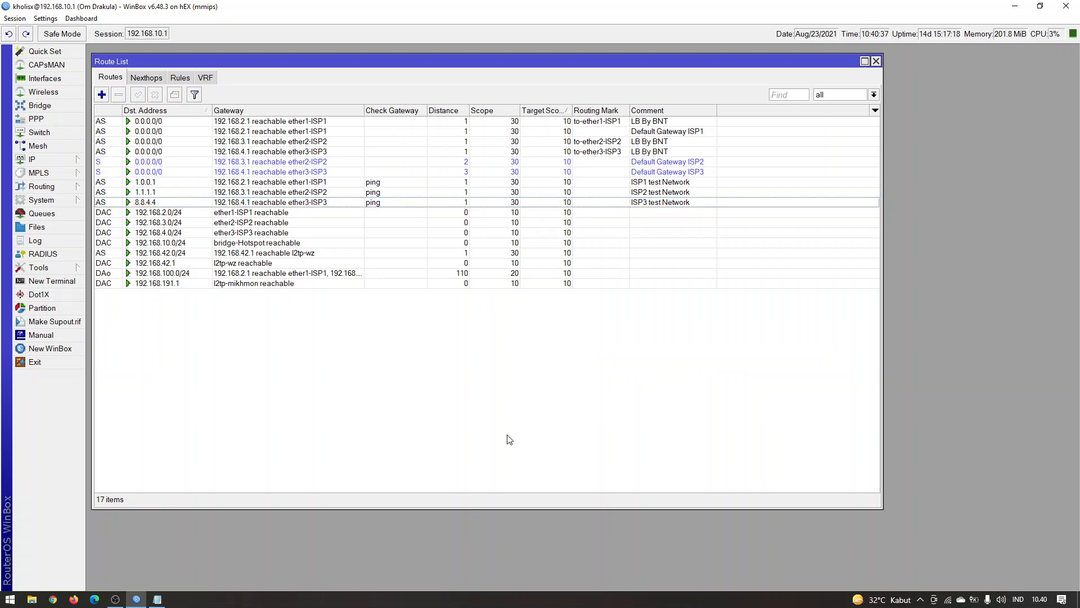
# Switch to Notepad and highlight the "ISP1 fail" rule and the address 1.0.0.1 assigned to ISP1
pyautogui.click(157, 601)
pyautogui.click(481, 320)
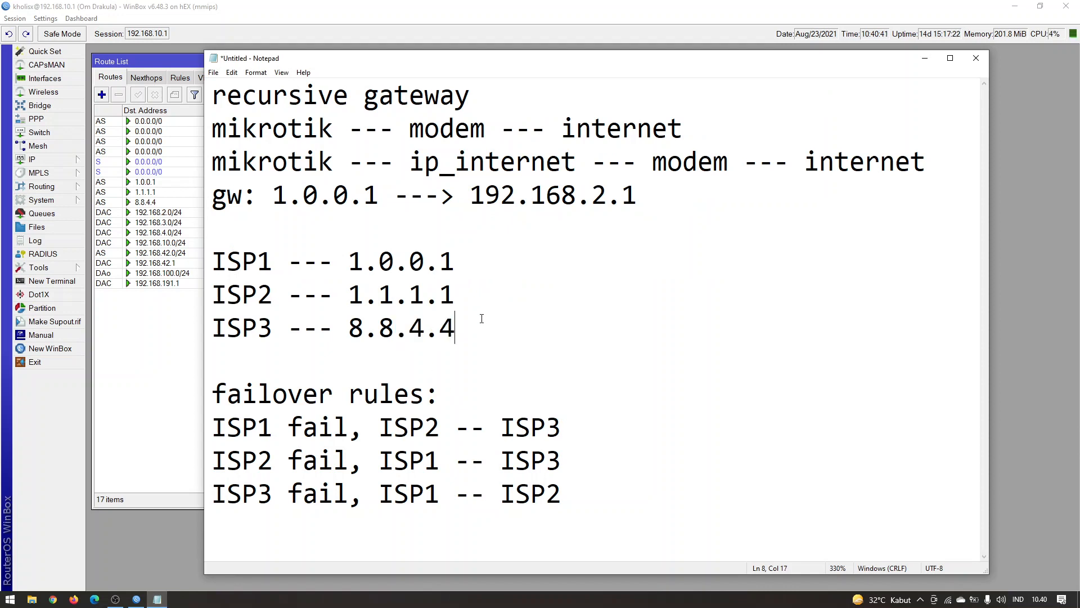
pyautogui.moveTo(232, 434); pyautogui.dragTo(436, 425)
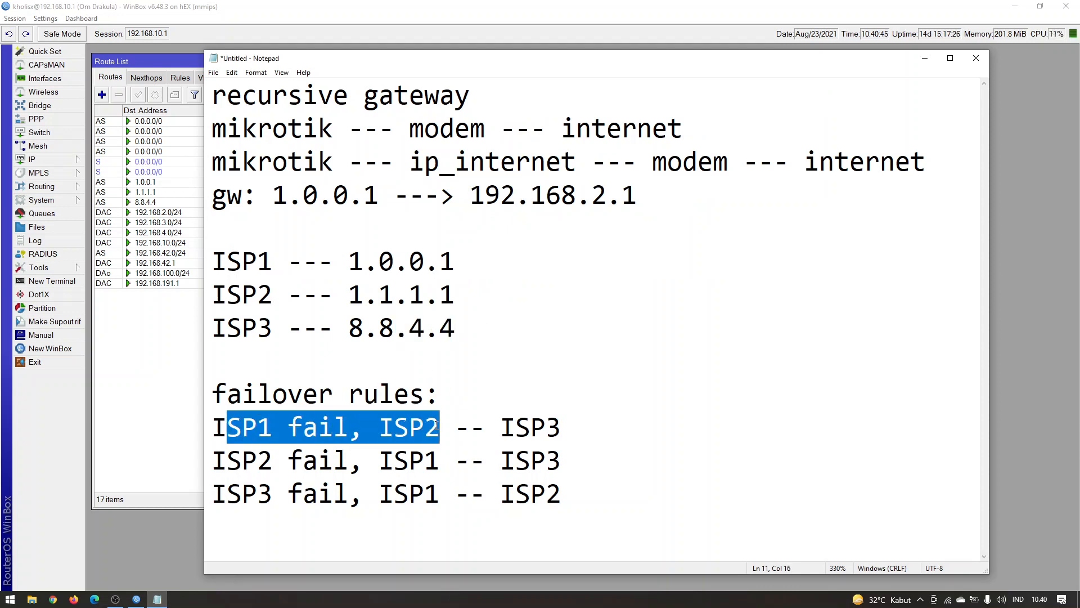
pyautogui.click(431, 426)
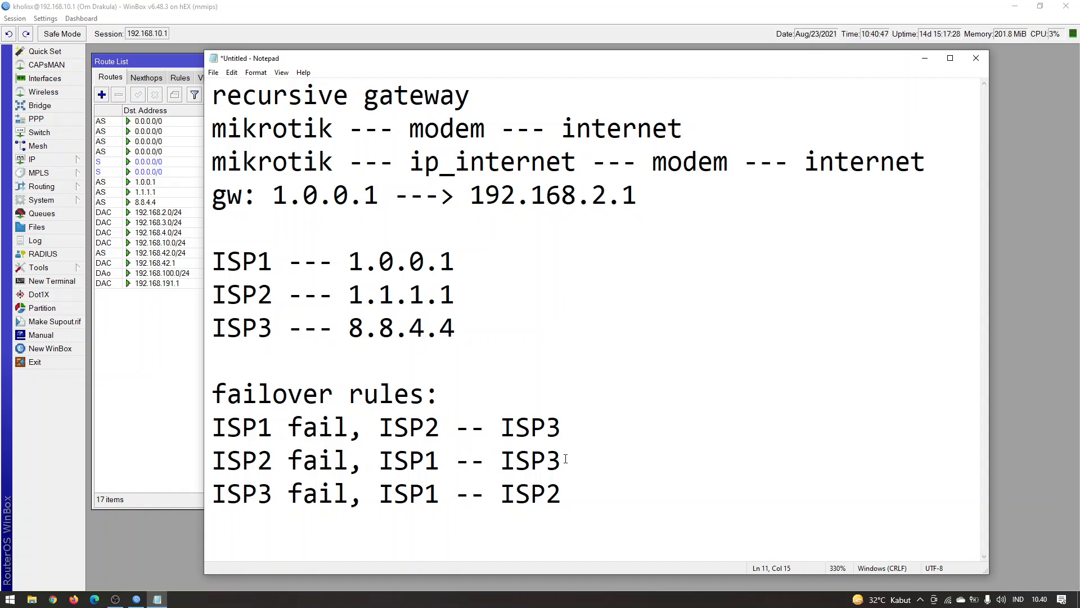
pyautogui.moveTo(563, 428); pyautogui.dragTo(234, 426)
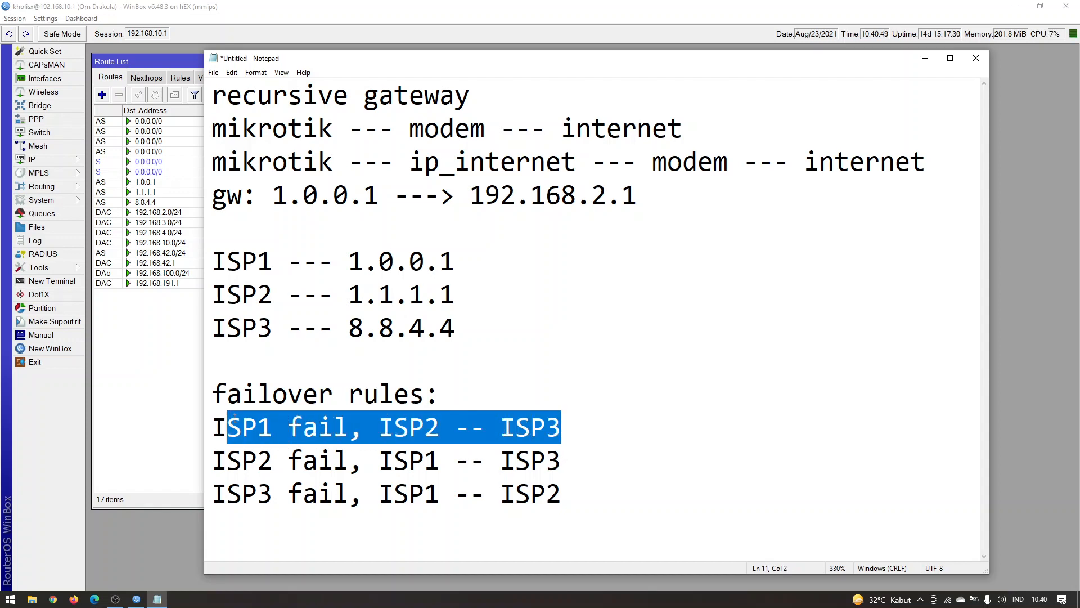
pyautogui.click(235, 426)
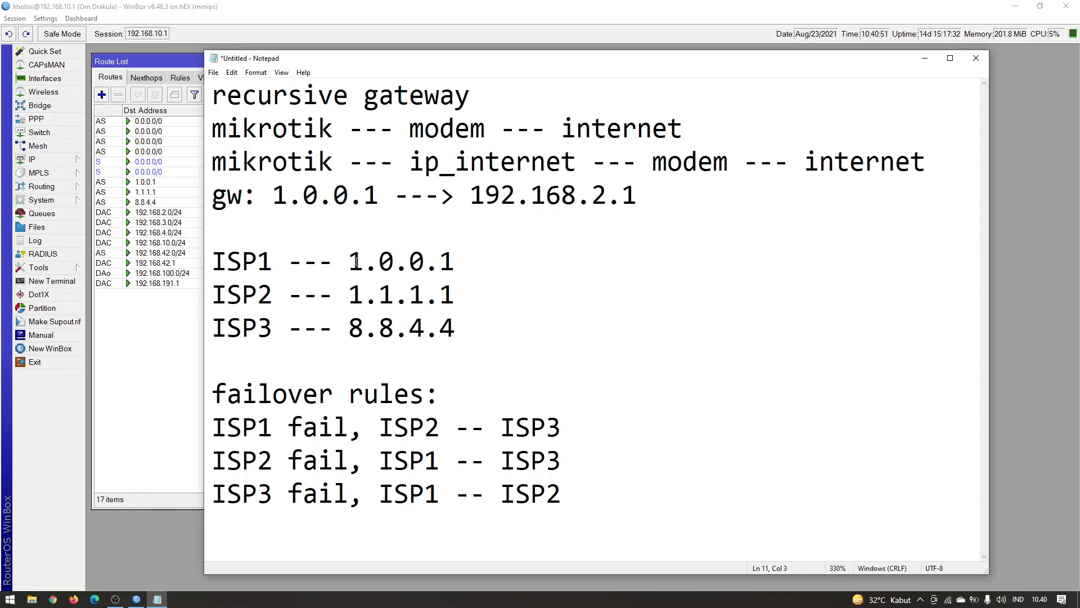
pyautogui.moveTo(348, 262); pyautogui.dragTo(440, 261)
pyautogui.click(456, 261)
# Switch to WinBox and duplicate the 1.0.0.1 route with gateway 192.168.3.1 and distance 2
pyautogui.click(113, 358)
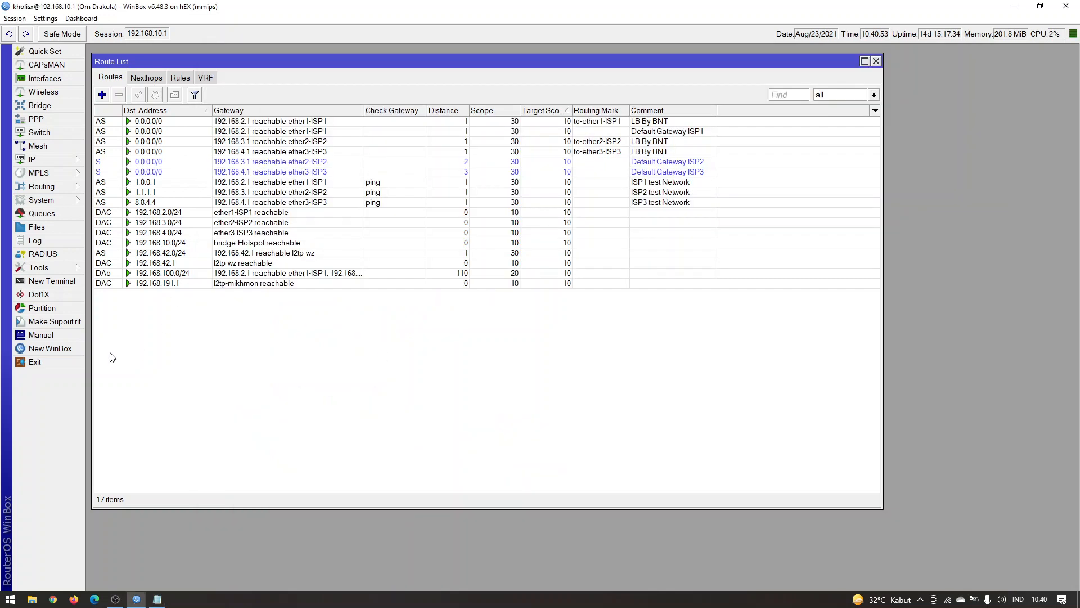
pyautogui.doubleClick(350, 182)
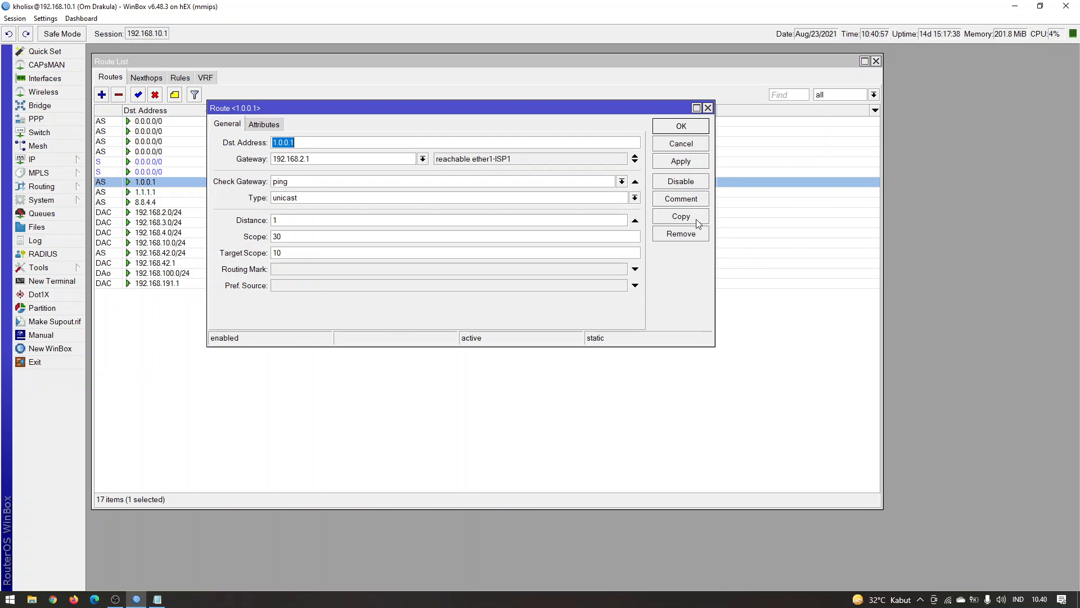
pyautogui.click(697, 221)
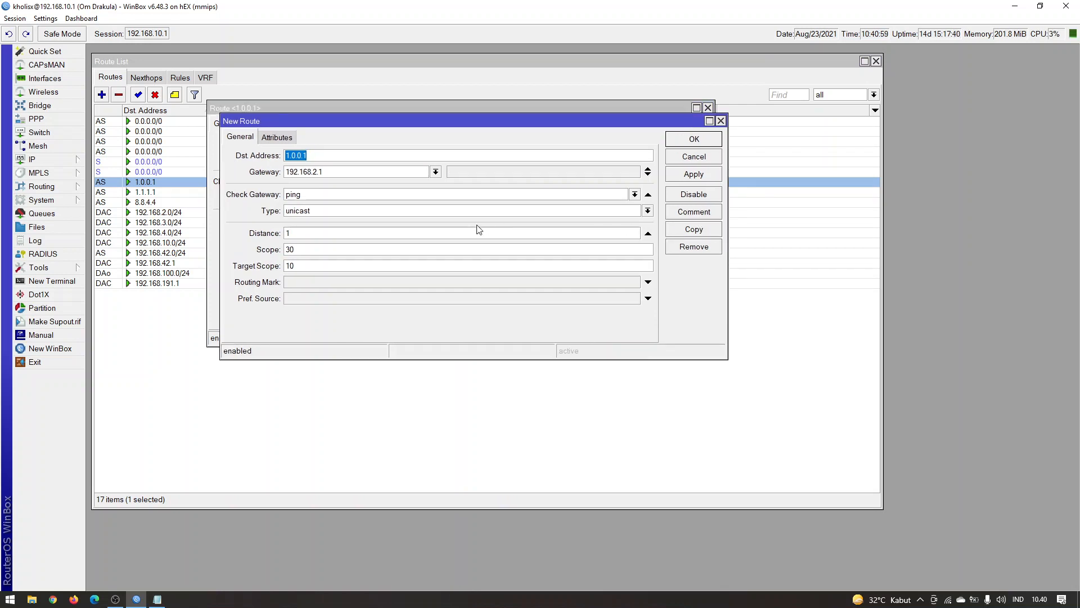
pyautogui.click(346, 234)
pyautogui.click(316, 172)
pyautogui.press('BackSpace')
pyautogui.write('3')
pyautogui.click(701, 175)
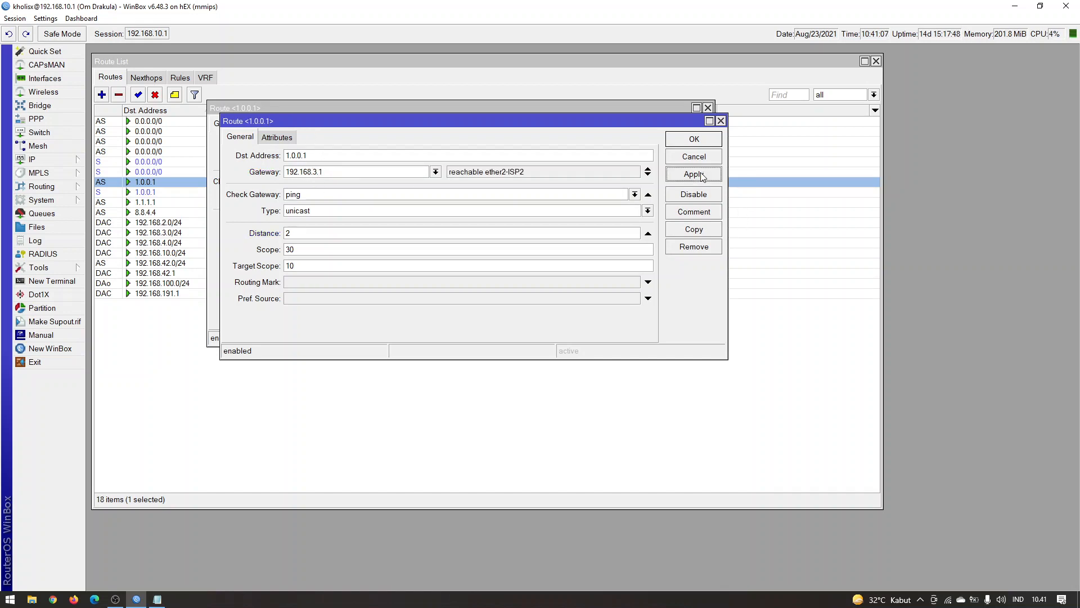
pyautogui.click(721, 121)
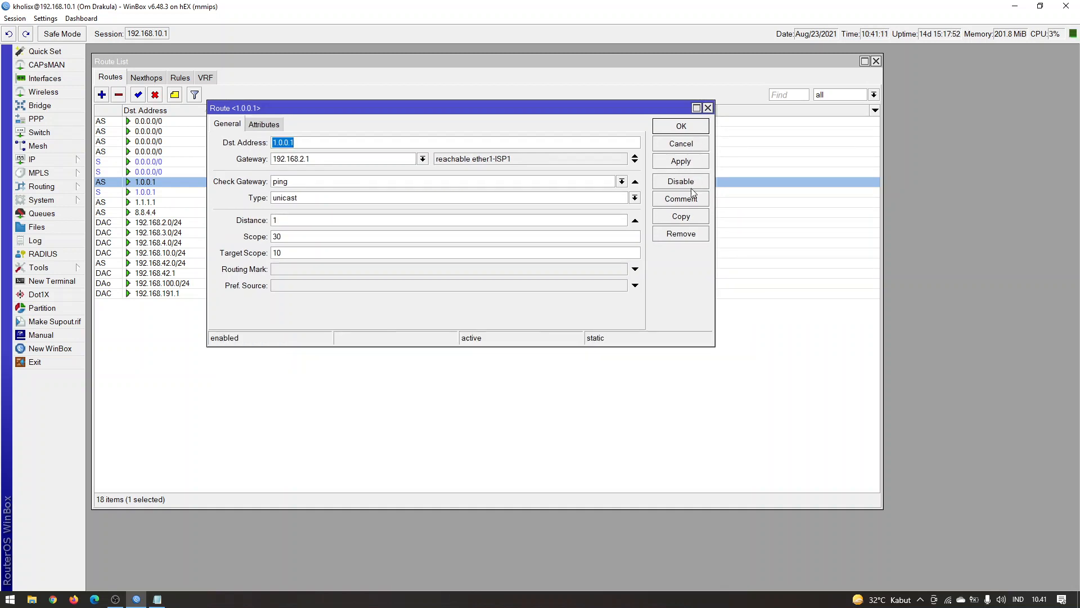
# Duplicate the original 1.0.0.1 route again with distance 3 and gateway 192.168.3.1, then close the original route
pyautogui.click(685, 217)
pyautogui.doubleClick(383, 232)
pyautogui.write('4')
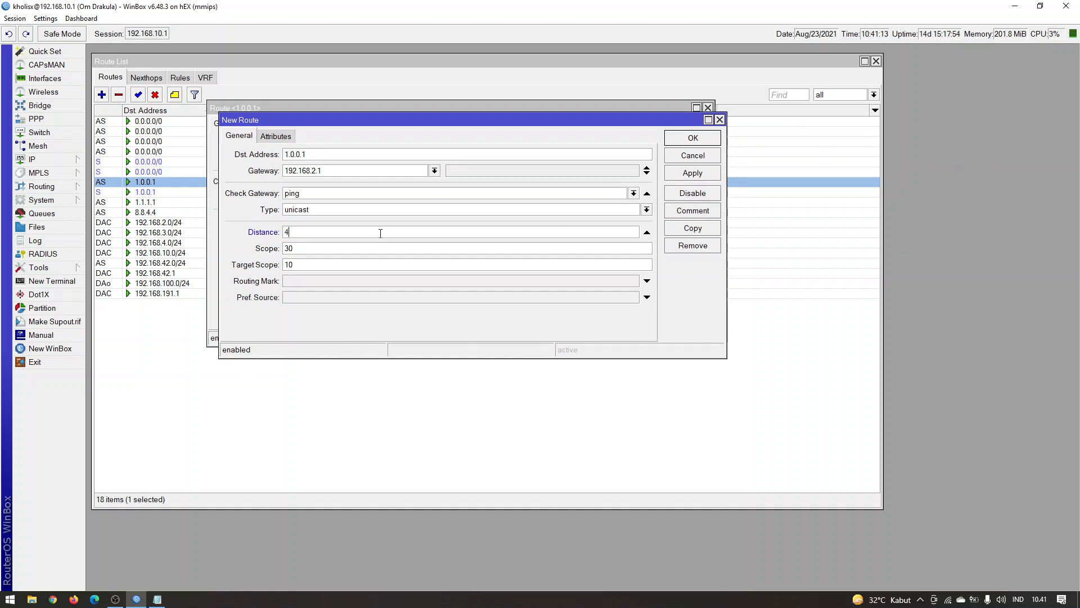
pyautogui.press('BackSpace')
pyautogui.write('3')
pyautogui.click(318, 171)
pyautogui.press('BackSpace')
pyautogui.write('3')
pyautogui.click(689, 140)
pyautogui.click(689, 127)
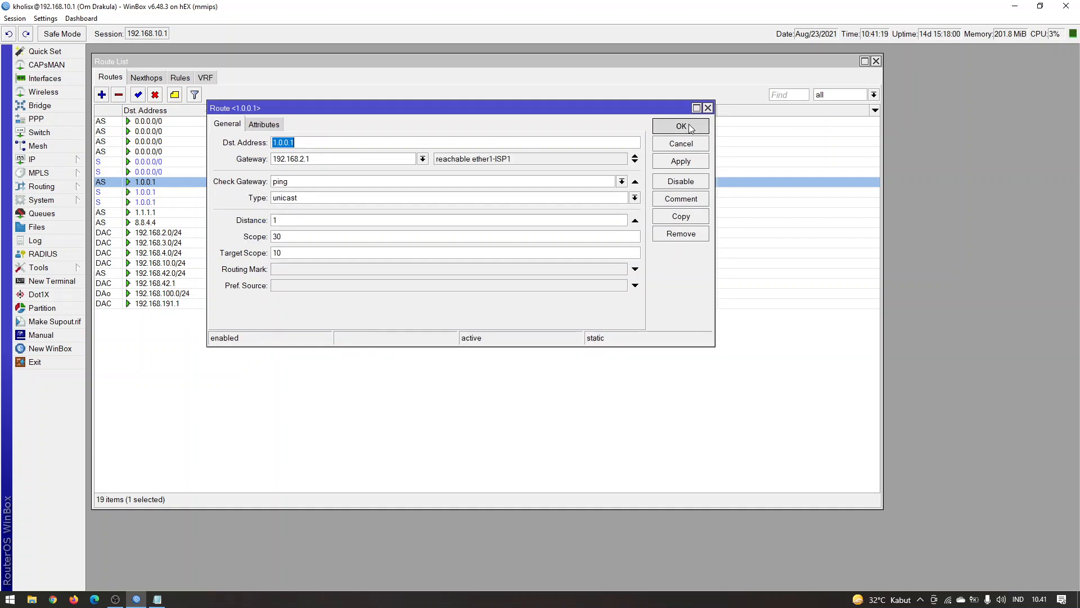
# Set the gateway of the distance 3 route to 1.0.0.1 to 192.168.4.1
pyautogui.click(407, 204)
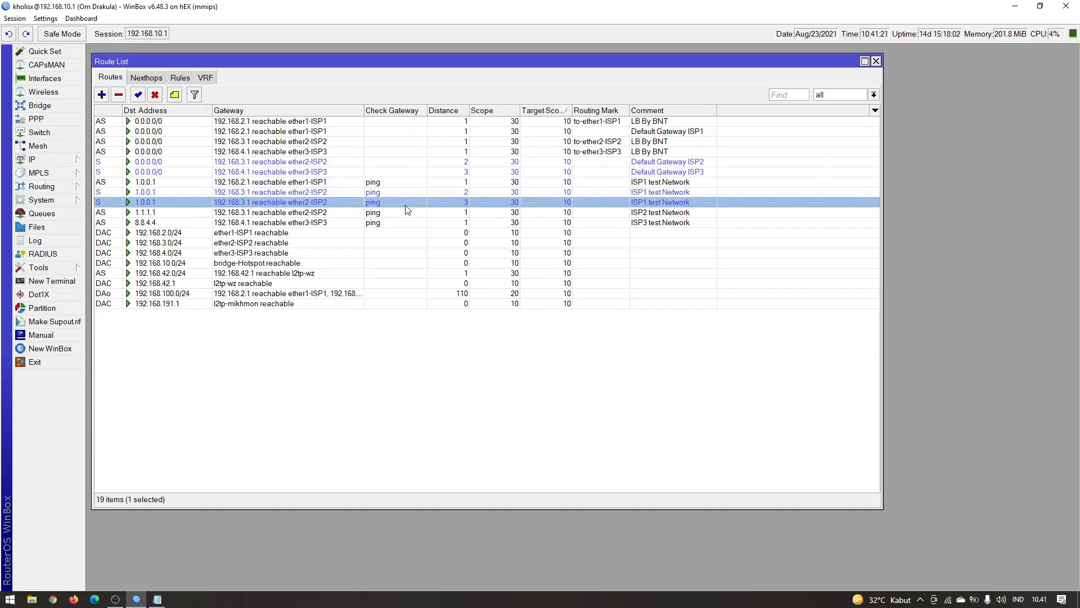
pyautogui.doubleClick(311, 203)
pyautogui.click(305, 163)
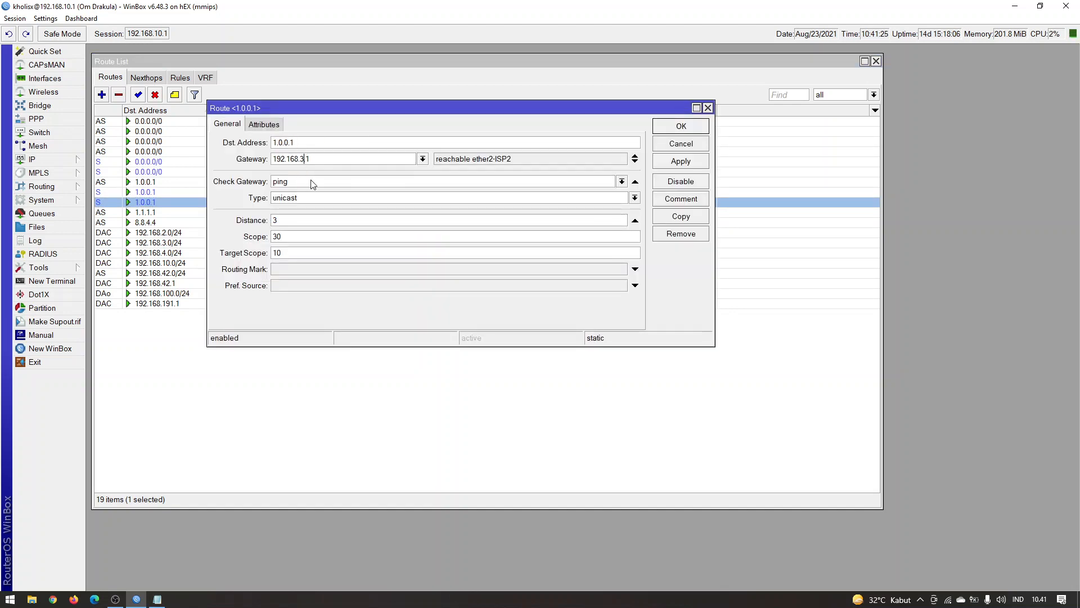
pyautogui.press('BackSpace')
pyautogui.write('4')
pyautogui.press('Return')
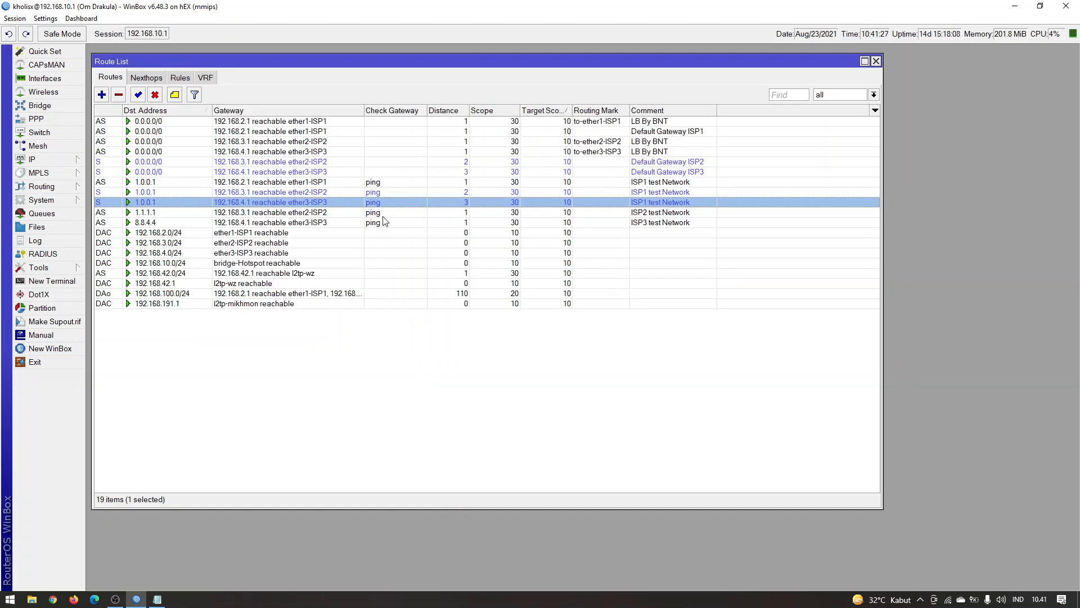
# Change the comment of the distance 2 route to 1.0.0.1 to "ISP1 fail to ISP2"
pyautogui.click(400, 193)
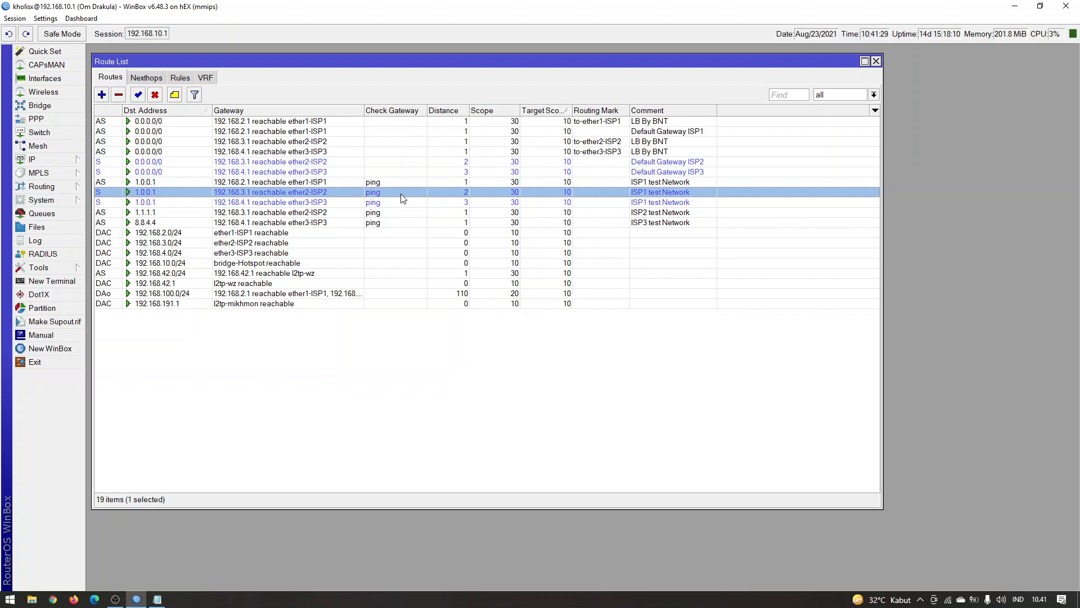
pyautogui.click(175, 94)
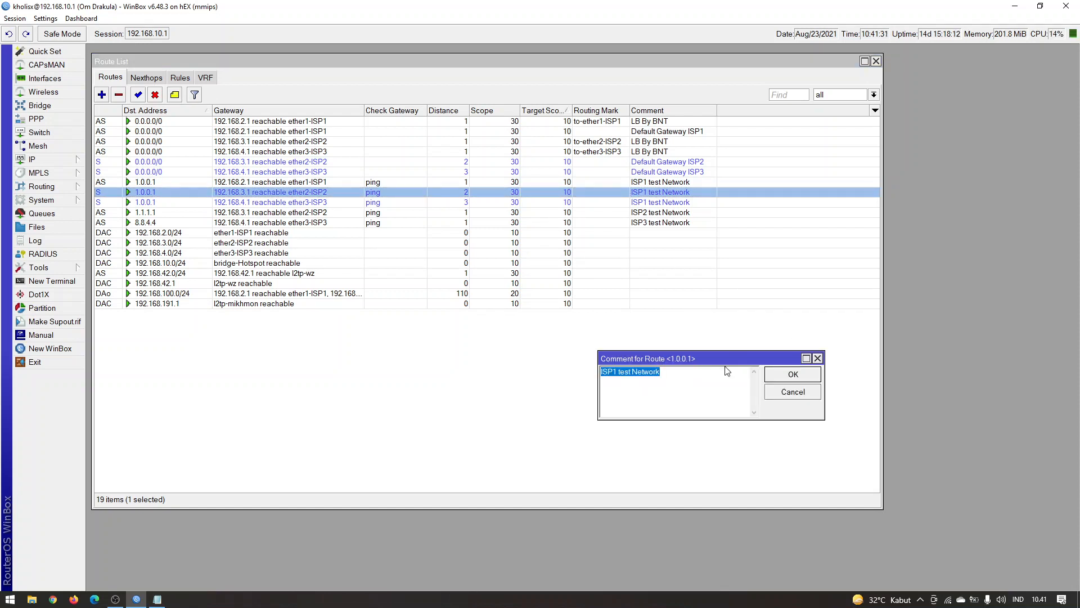
pyautogui.moveTo(706, 375); pyautogui.dragTo(622, 378)
pyautogui.write('fail to ISP2')
pyautogui.press('Return')
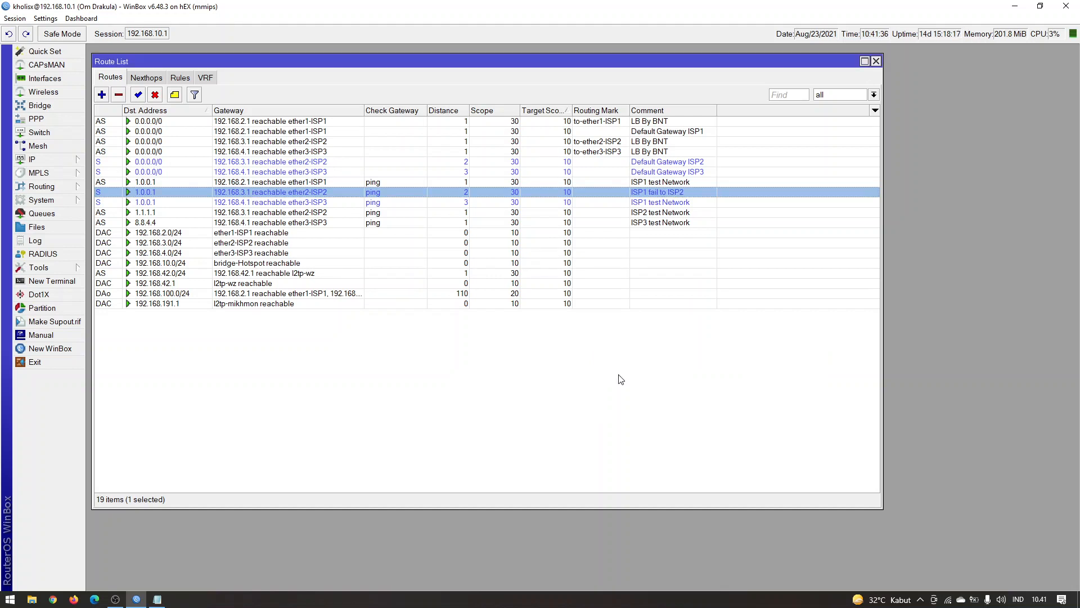
# Change the comment of the distance 3 route to 1.0.0.1 to "ISP1 fail to ISP3" and clear the selection
pyautogui.click(656, 203)
pyautogui.click(174, 95)
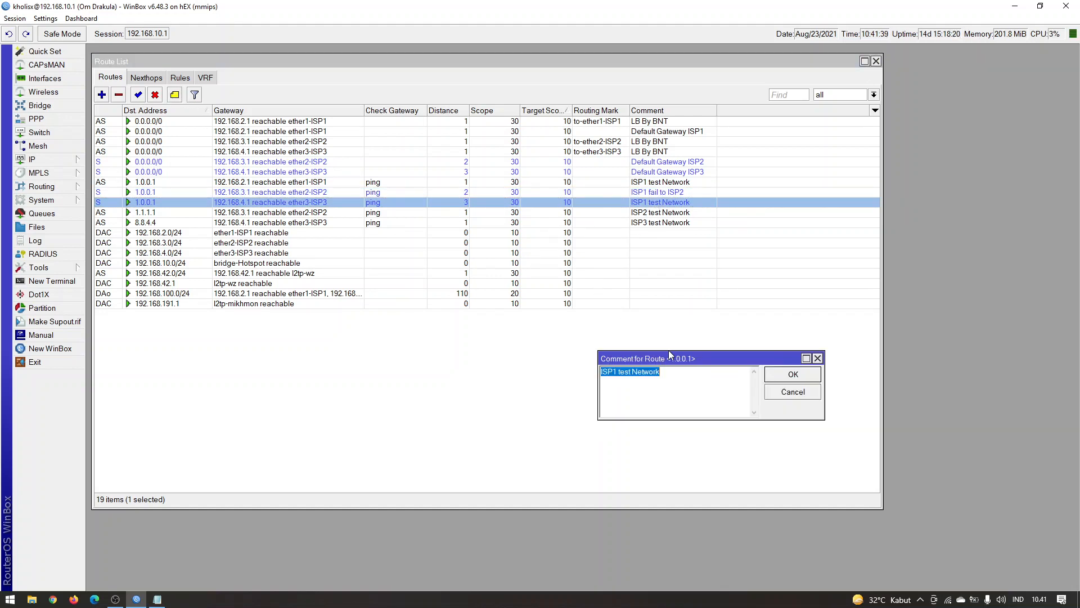
pyautogui.click(670, 381)
pyautogui.moveTo(670, 381); pyautogui.dragTo(622, 383)
pyautogui.write('fail to ISP3')
pyautogui.press('Return')
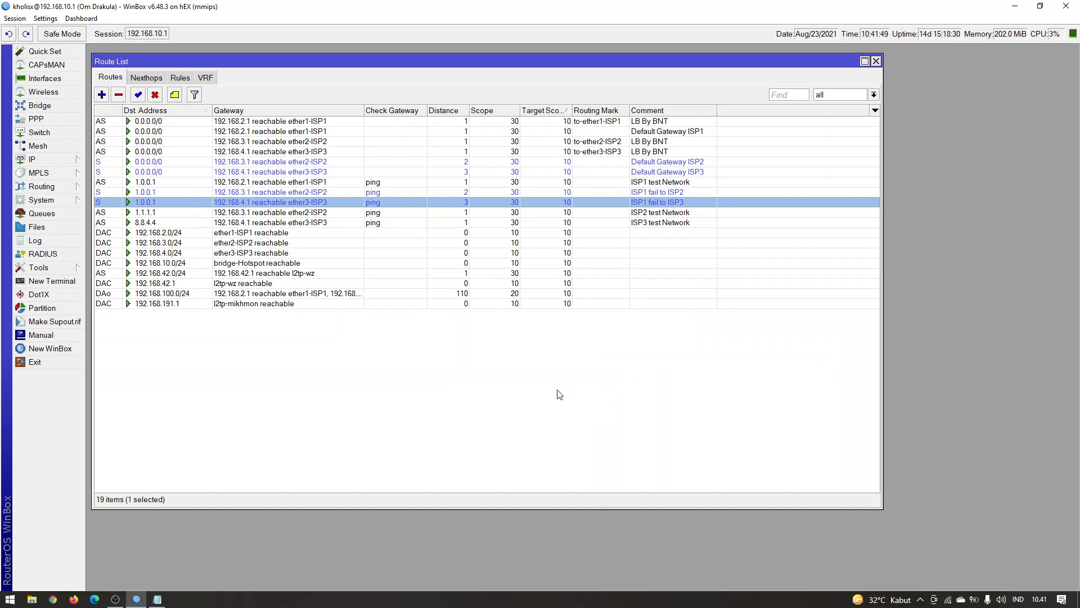
pyautogui.click(473, 191)
pyautogui.click(475, 201)
pyautogui.click(403, 376)
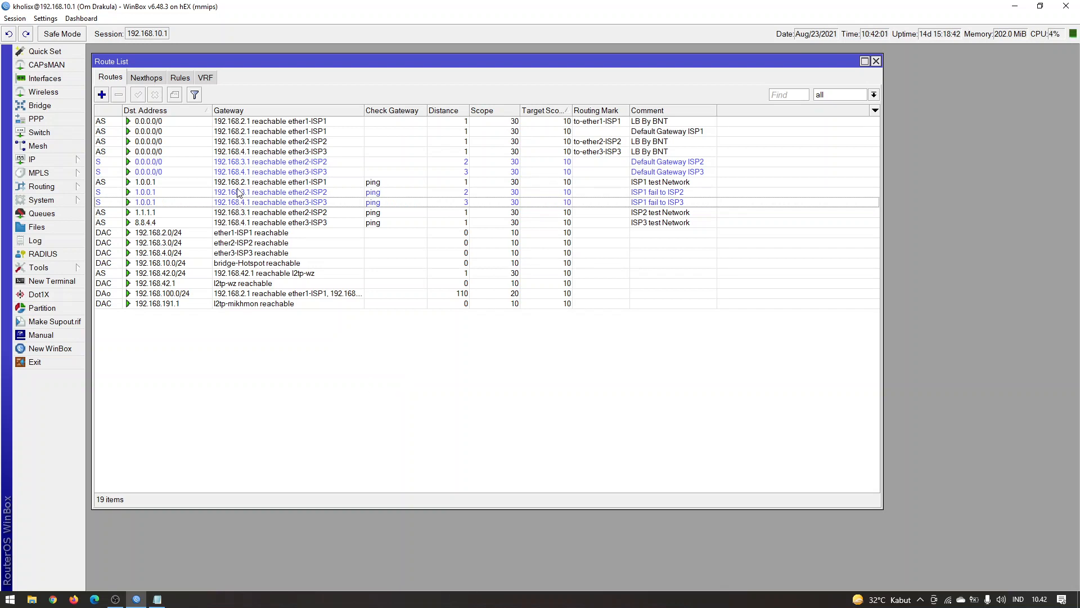
# Duplicate the 1.1.1.1 route with gateway 192.168.2.1 and distance 2
pyautogui.click(286, 214)
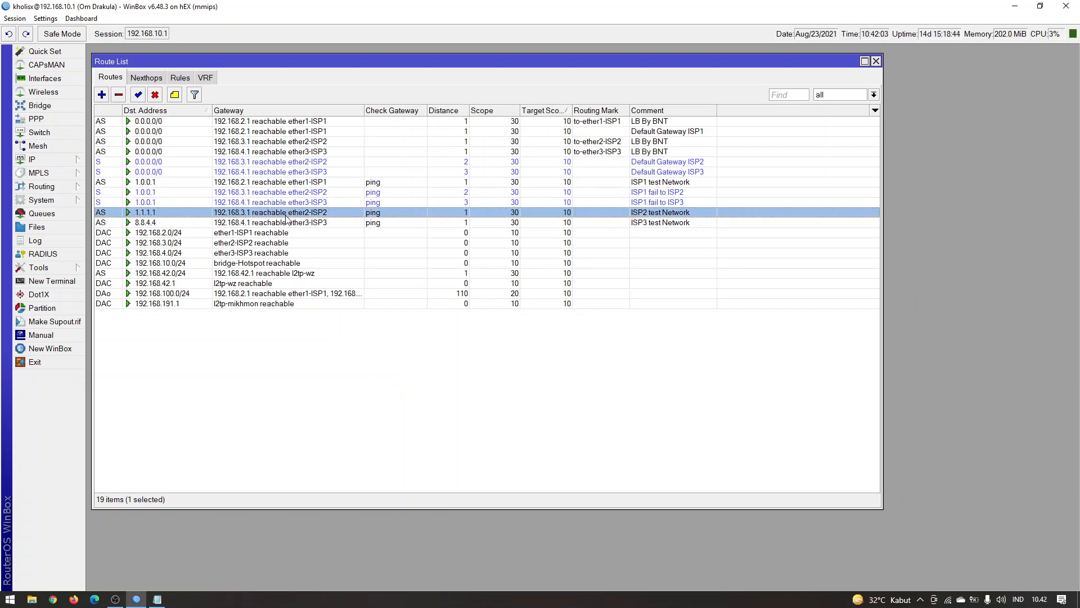
pyautogui.doubleClick(287, 215)
pyautogui.click(680, 216)
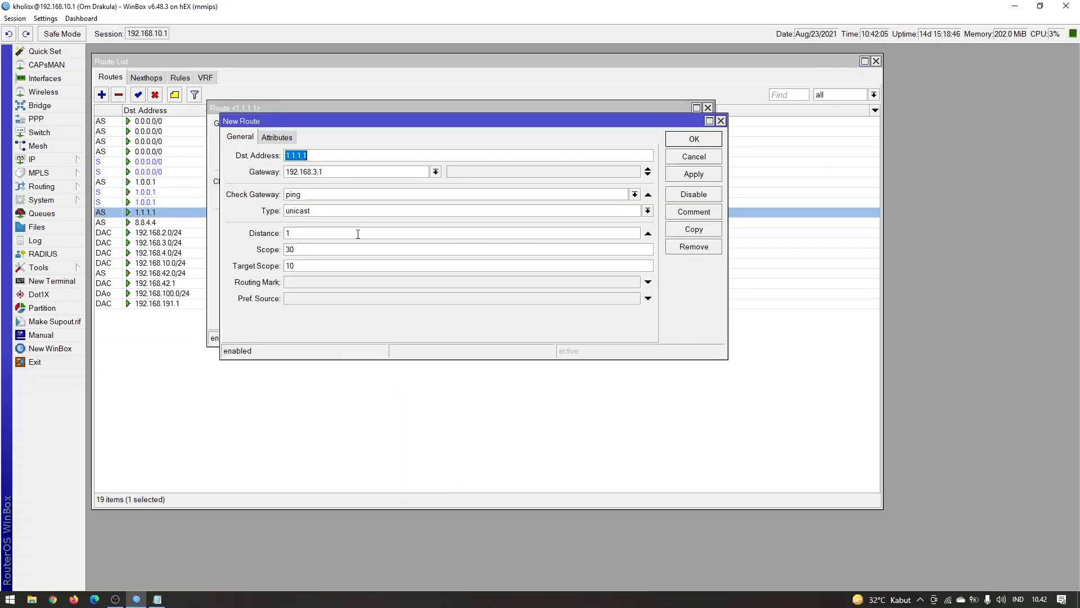
pyautogui.click(358, 234)
pyautogui.click(696, 141)
# Duplicate the original 1.1.1.1 route again with gateway 192.168.4.1 and distance 3, then close the original route
pyautogui.click(684, 217)
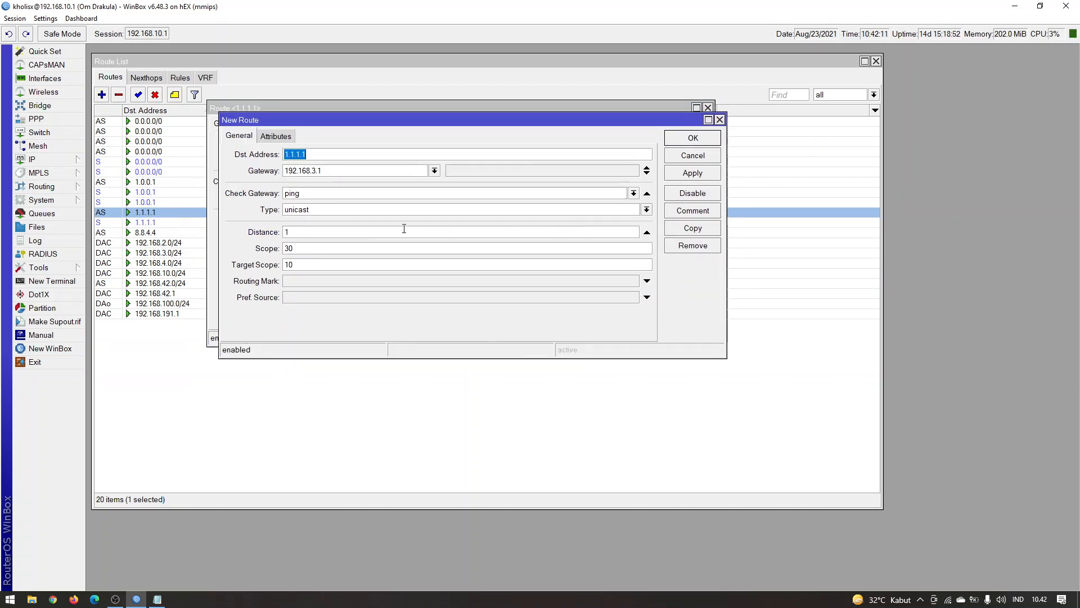
pyautogui.click(342, 234)
pyautogui.write('3')
pyautogui.click(703, 138)
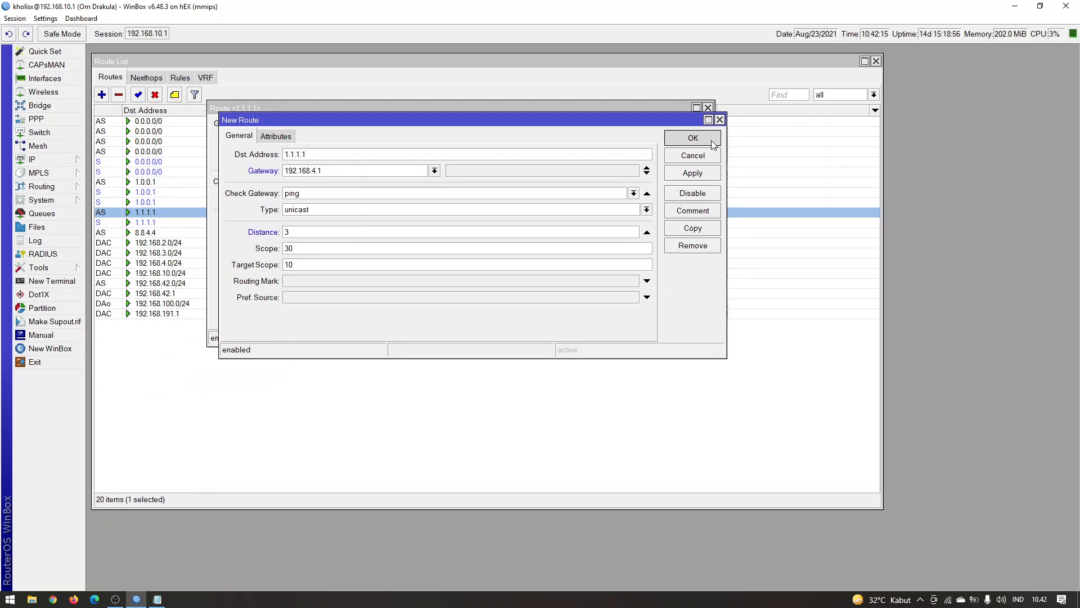
pyautogui.click(702, 129)
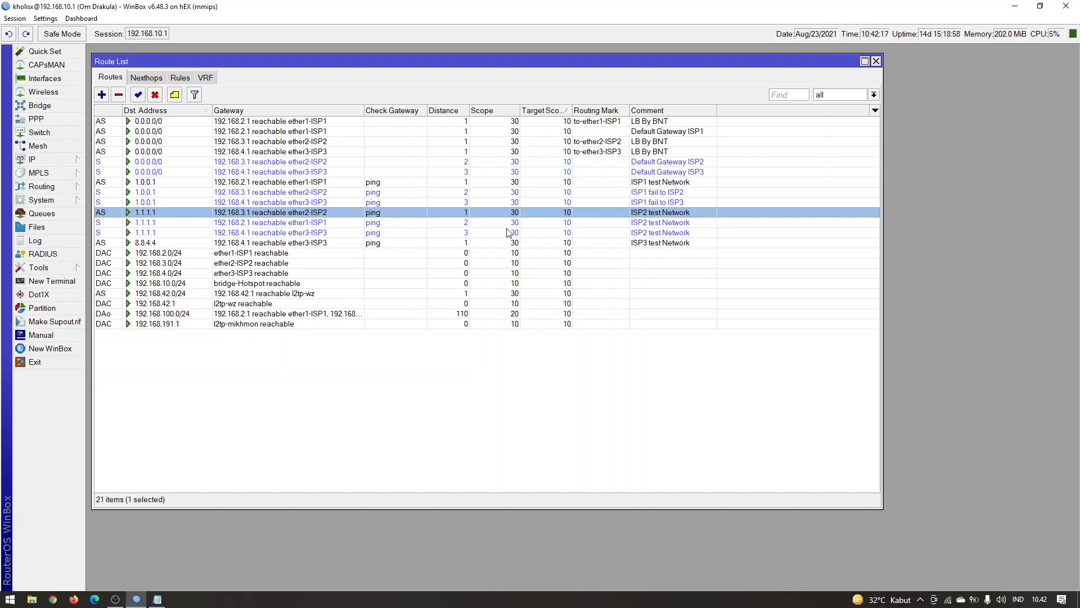
# Change the comment of the distance 2 route to 1.1.1.1 to "ISP2 fail to ISP1"
pyautogui.click(345, 223)
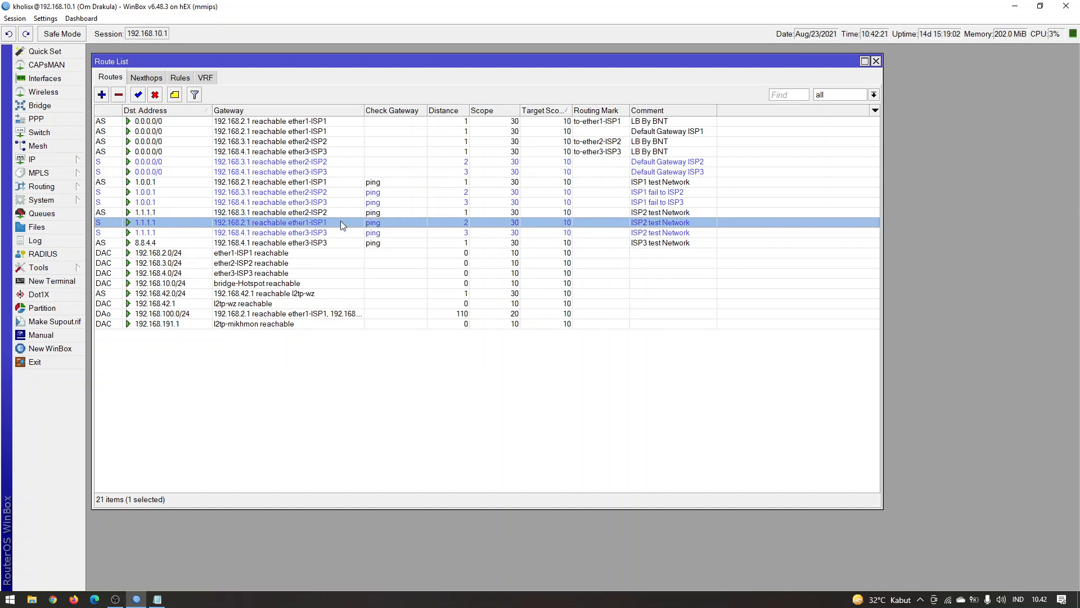
pyautogui.click(448, 235)
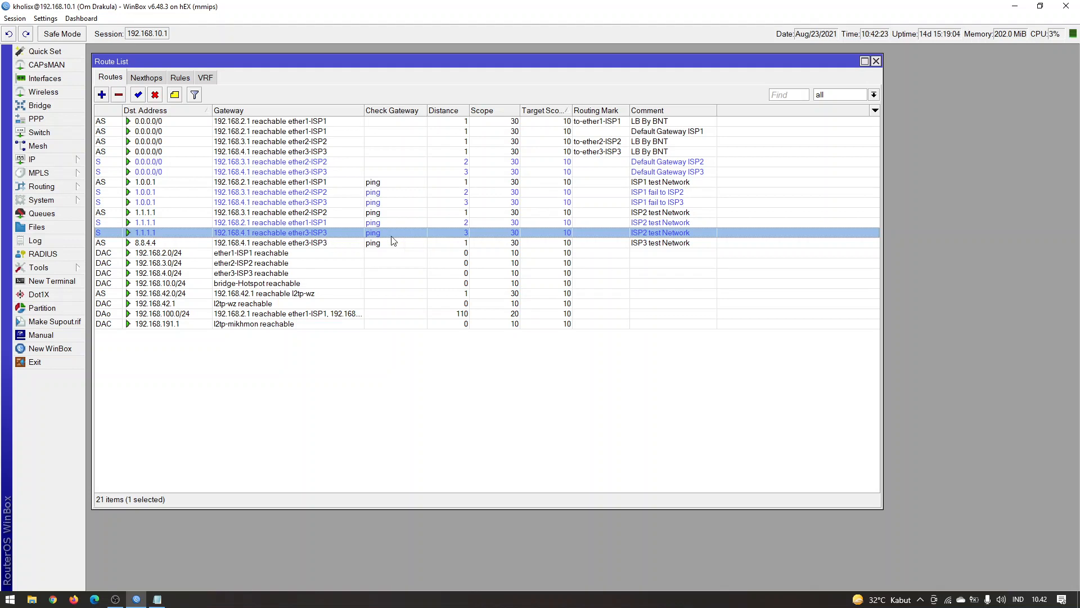
pyautogui.click(574, 221)
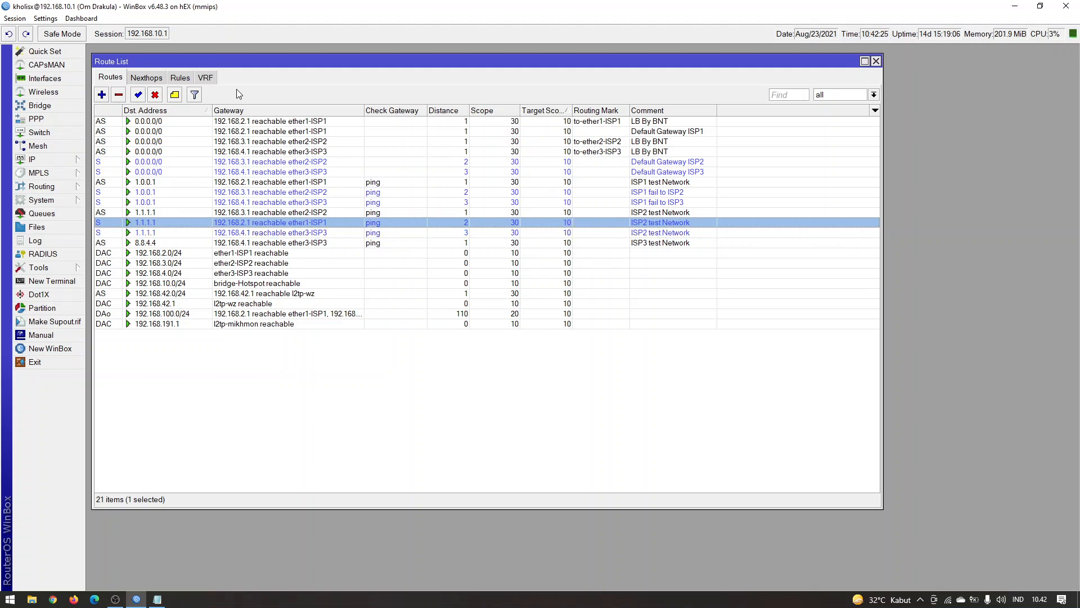
pyautogui.click(174, 95)
pyautogui.moveTo(696, 376); pyautogui.dragTo(621, 386)
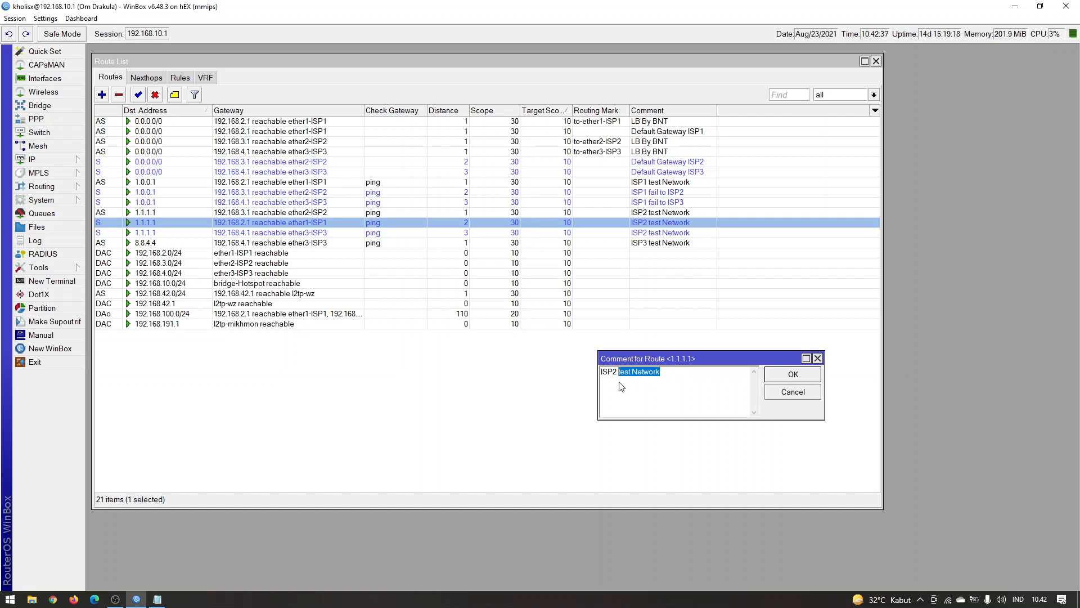
pyautogui.write('fail to ISP1')
pyautogui.press('Return')
# Change the comment of the distance 3 route to 1.1.1.1 to "ISP2 fail to ISP3"
pyautogui.click(662, 232)
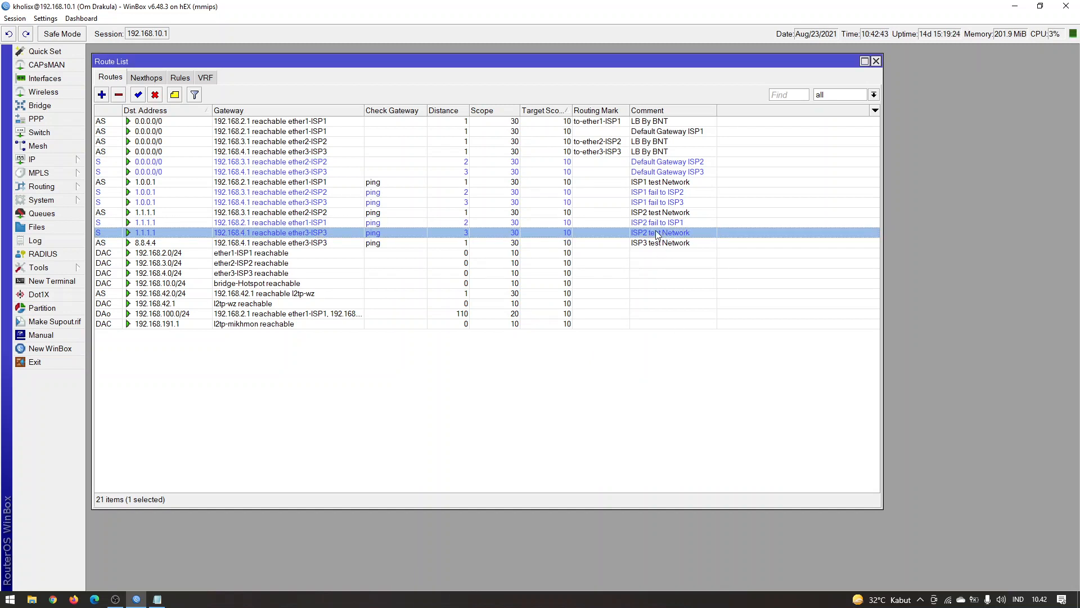
pyautogui.click(175, 94)
pyautogui.moveTo(661, 372); pyautogui.dragTo(622, 383)
pyautogui.write('fail to ISP3')
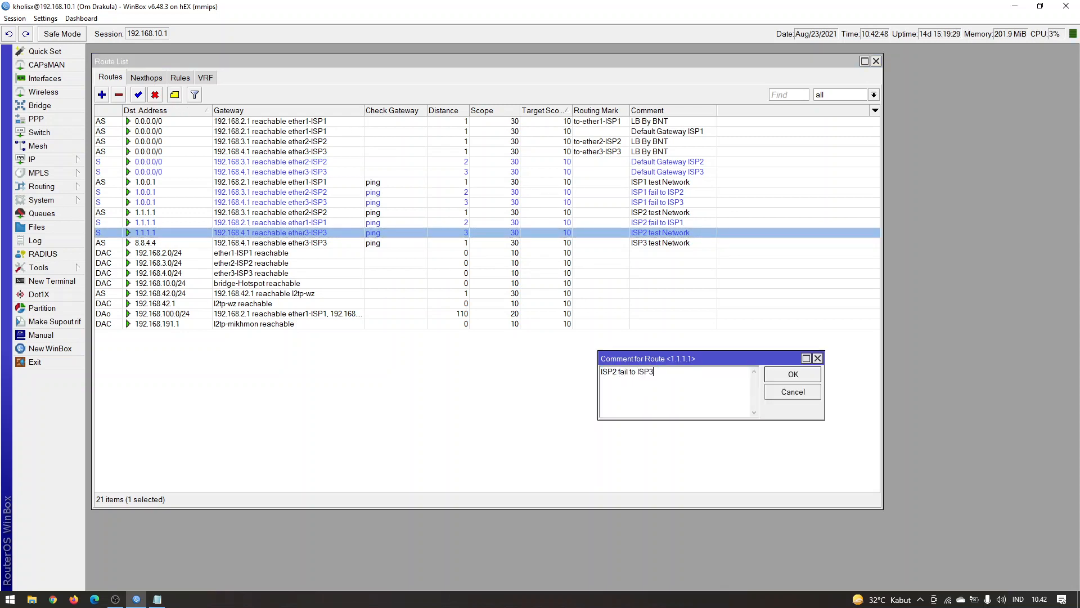
pyautogui.press('Return')
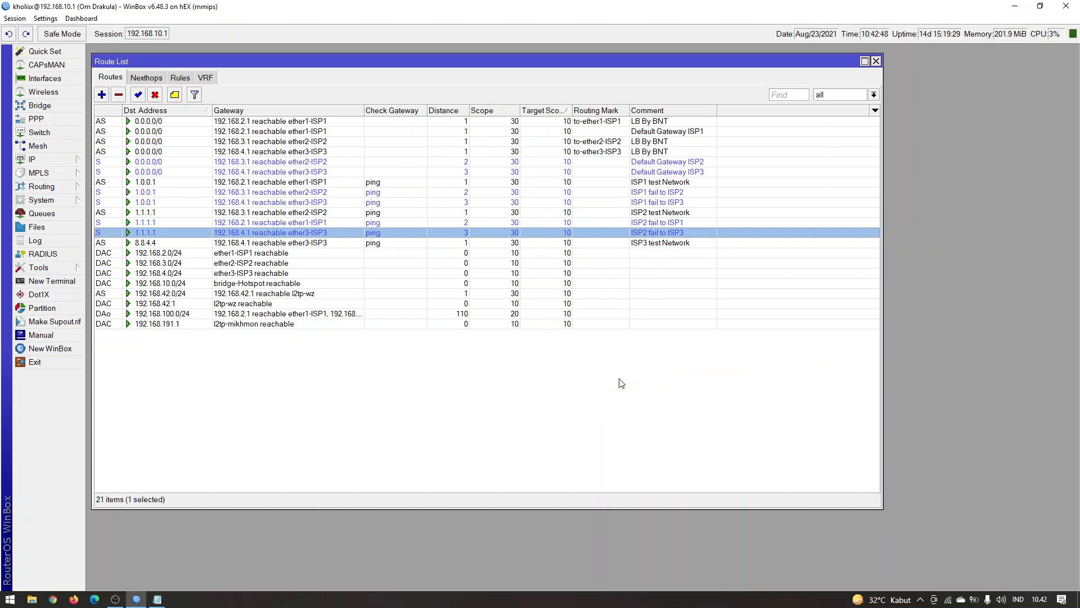
# Duplicate the 8.8.4.4 route with gateway 192.168.2.1 and distance 2
pyautogui.click(595, 245)
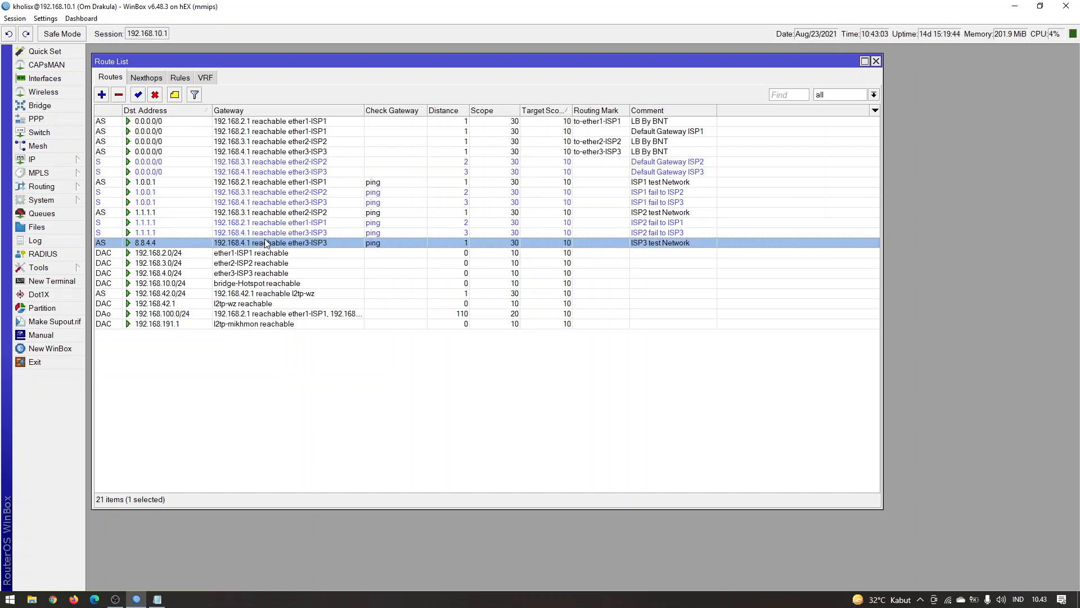
pyautogui.doubleClick(282, 247)
pyautogui.click(687, 218)
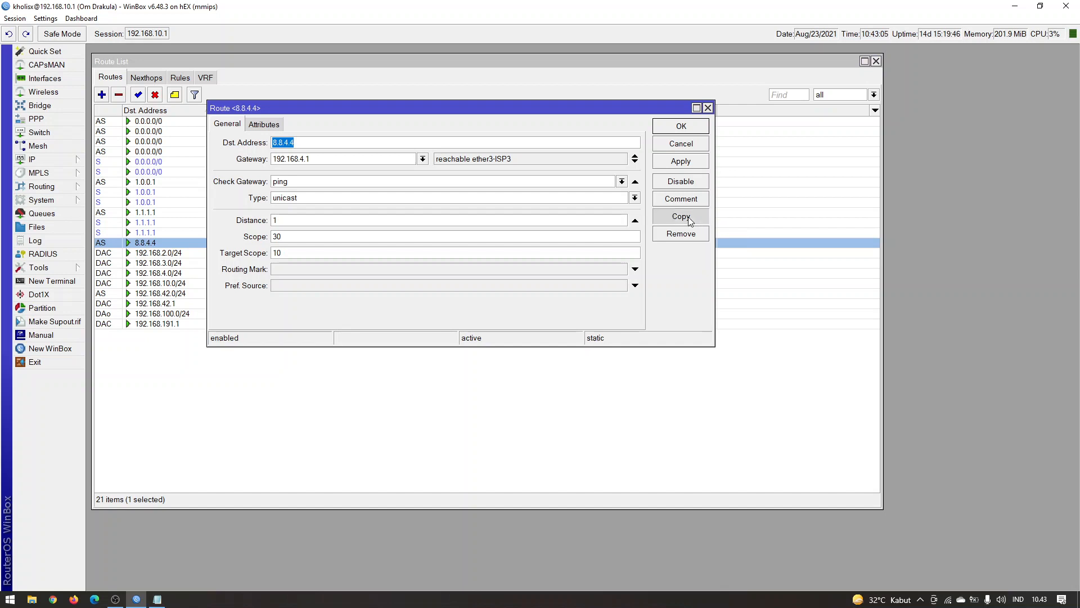
pyautogui.click(317, 236)
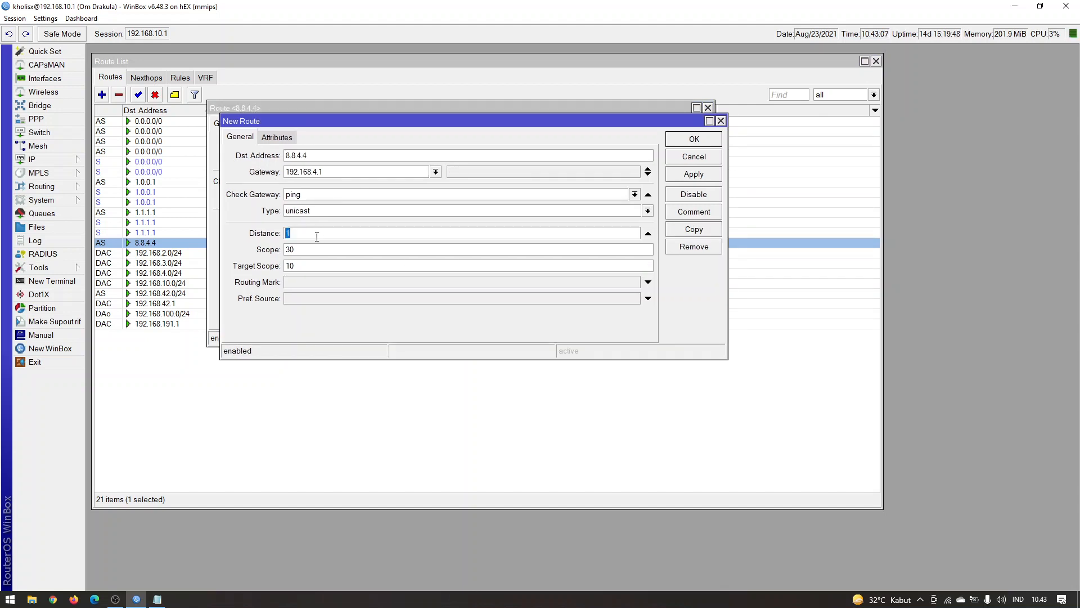
pyautogui.write('2')
pyautogui.click(694, 140)
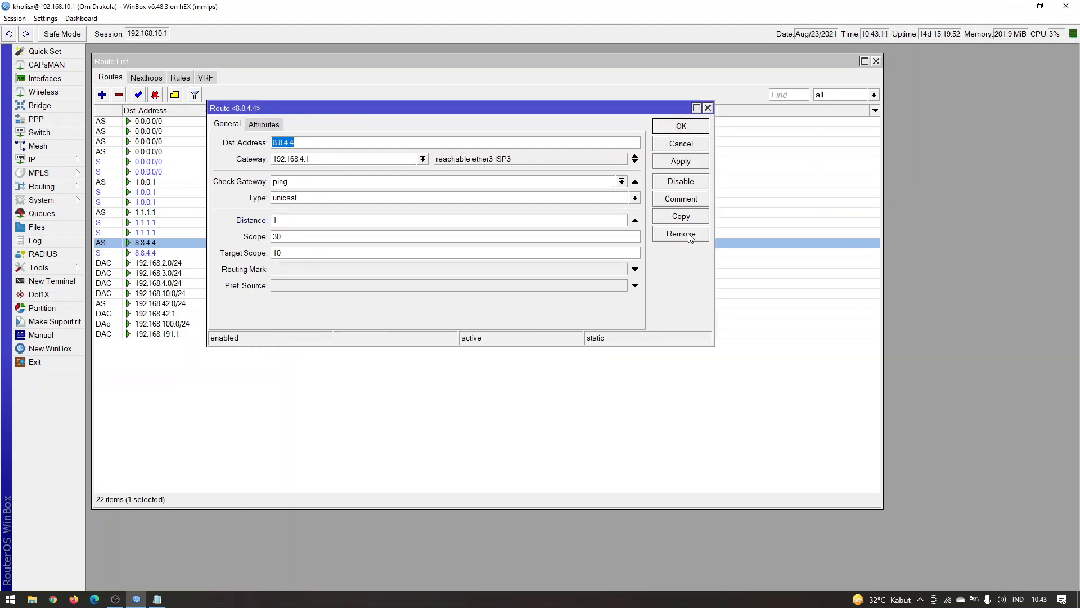
# Duplicate the original 8.8.4.4 route again with gateway 192.168.3.1 and distance 3, then close the original route
pyautogui.click(691, 218)
pyautogui.click(382, 228)
pyautogui.write('3')
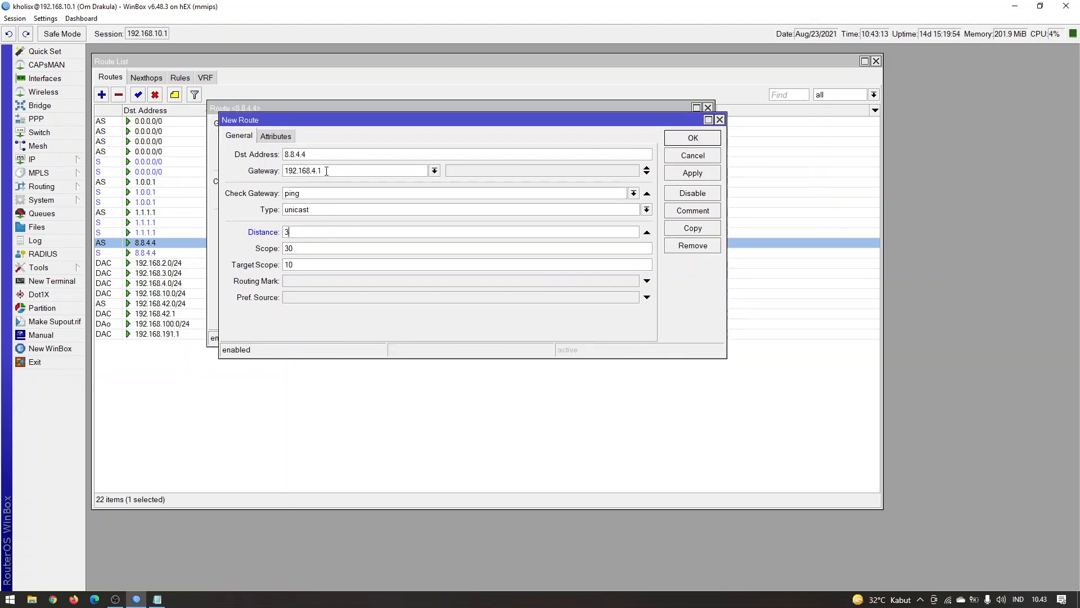
pyautogui.click(315, 171)
pyautogui.press('BackSpace')
pyautogui.write('3')
pyautogui.click(698, 141)
pyautogui.click(692, 130)
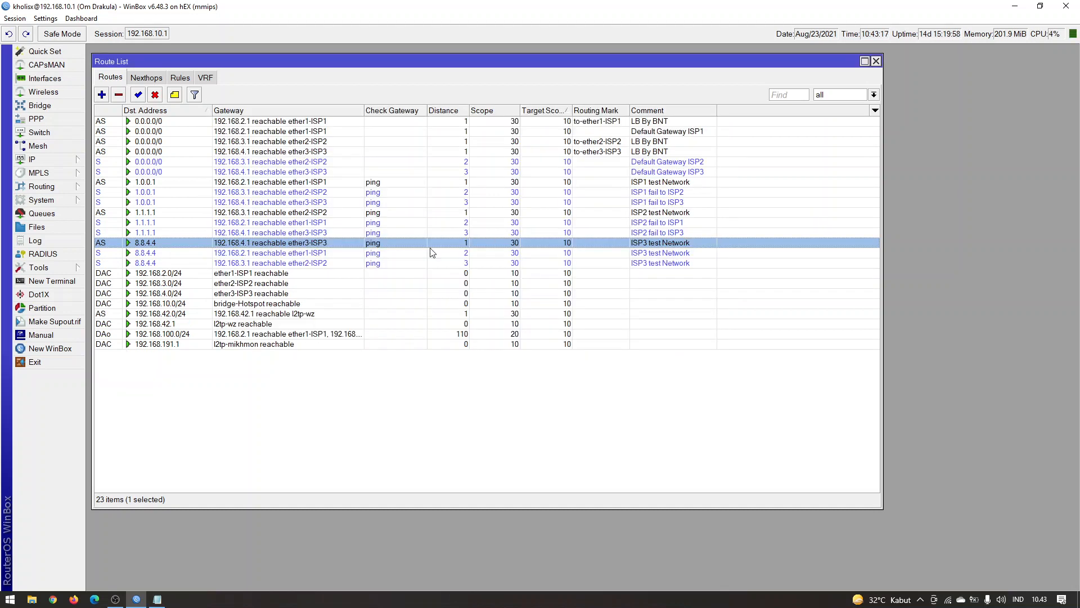
# Change the comment of the distance 2 route to 8.8.4.4 to "ISP3 fail to ISP2"
pyautogui.click(334, 253)
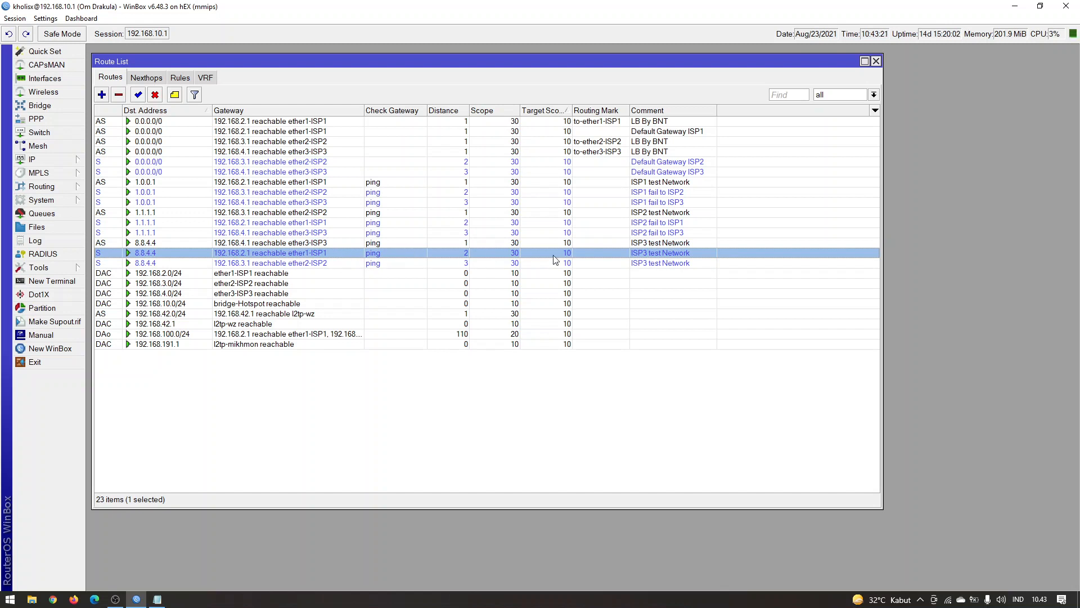
pyautogui.click(174, 94)
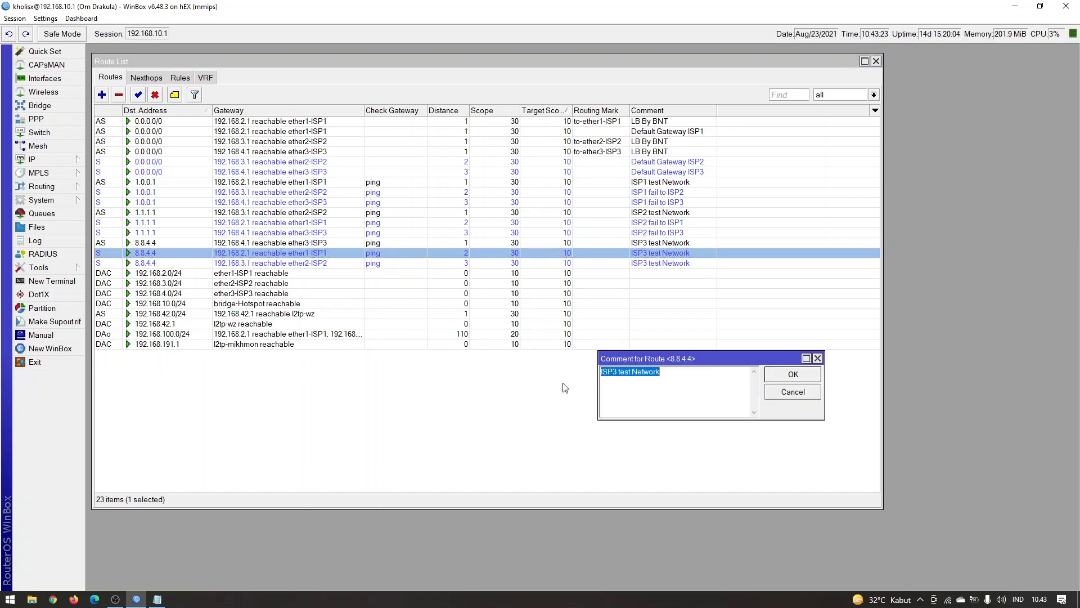
pyautogui.moveTo(664, 376); pyautogui.dragTo(620, 377)
pyautogui.write('fail to ISP2')
pyautogui.press('Return')
# Change the comment of the distance 3 route to 8.8.4.4 to "ISP3 fail to ISP2"
pyautogui.click(679, 264)
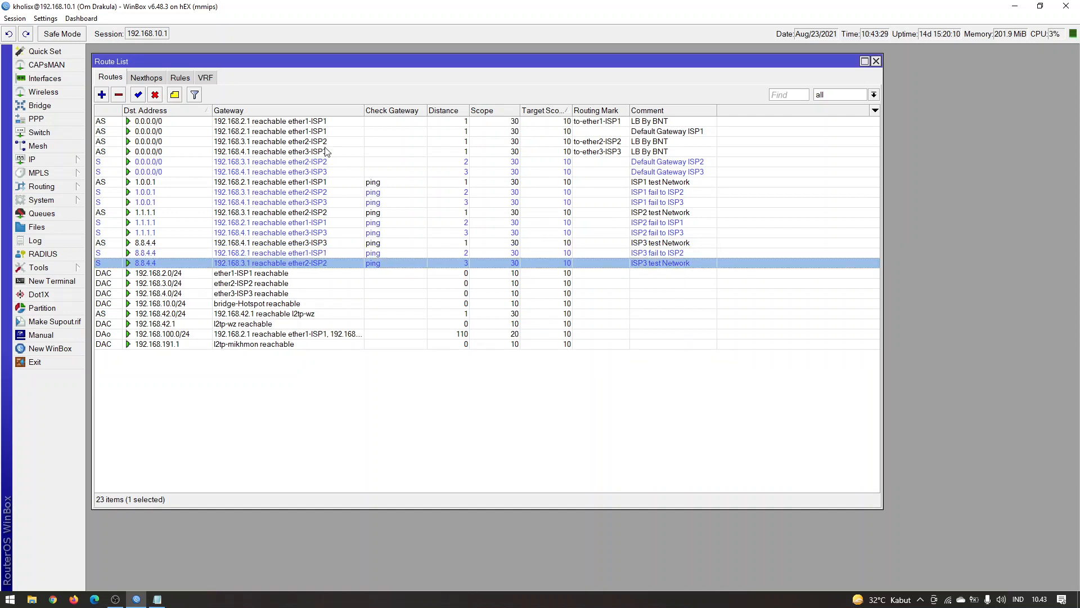
pyautogui.click(175, 95)
pyautogui.click(714, 394)
pyautogui.moveTo(662, 372); pyautogui.dragTo(619, 380)
pyautogui.write('fa')
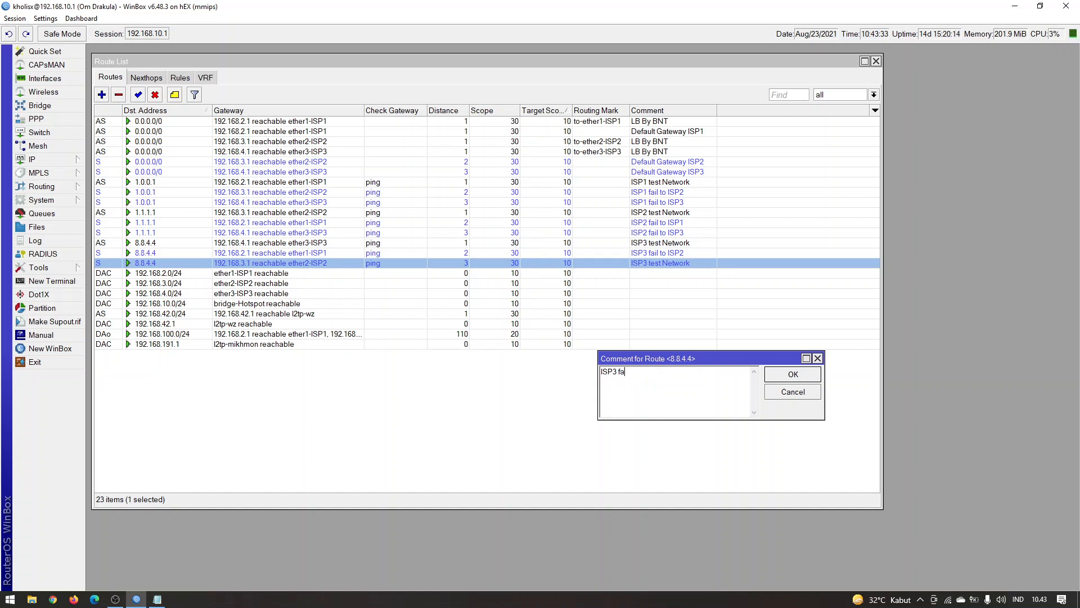
pyautogui.write('il to ISP2')
pyautogui.press('Return')
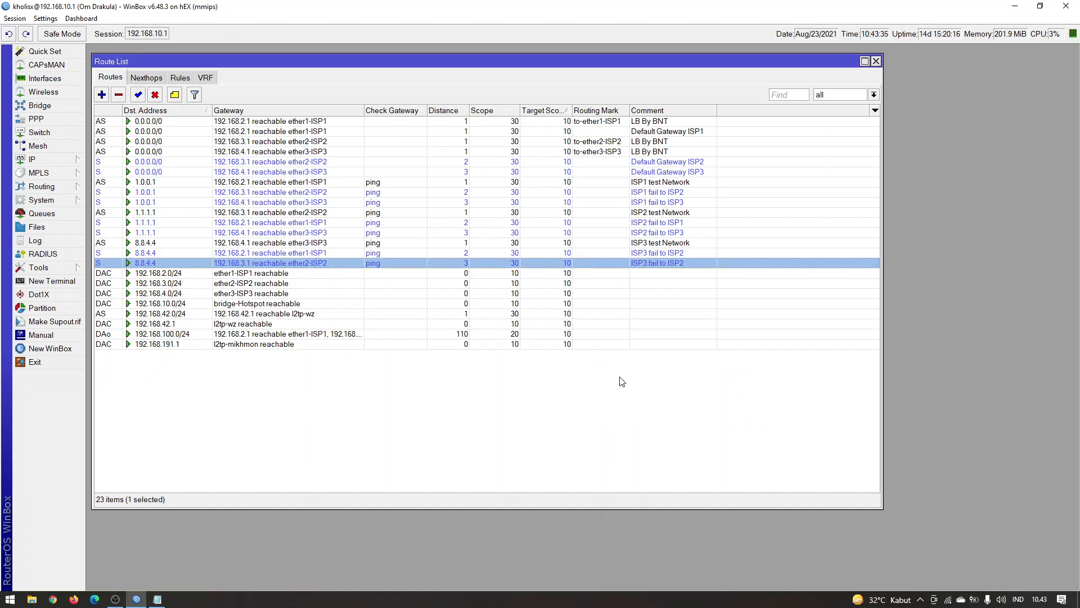
# Correct the comment of the distance 2 route to 8.8.4.4 to "ISP3 fail to ISP1"
pyautogui.click(597, 253)
pyautogui.click(175, 95)
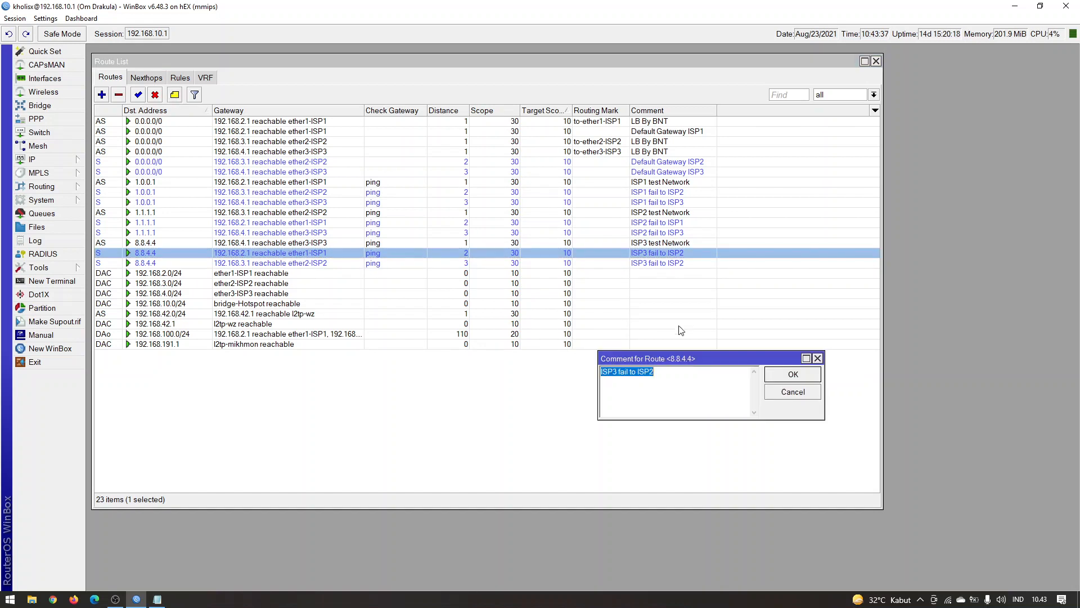
pyautogui.press('End')
pyautogui.press('BackSpace')
pyautogui.write('1')
pyautogui.press('Return')
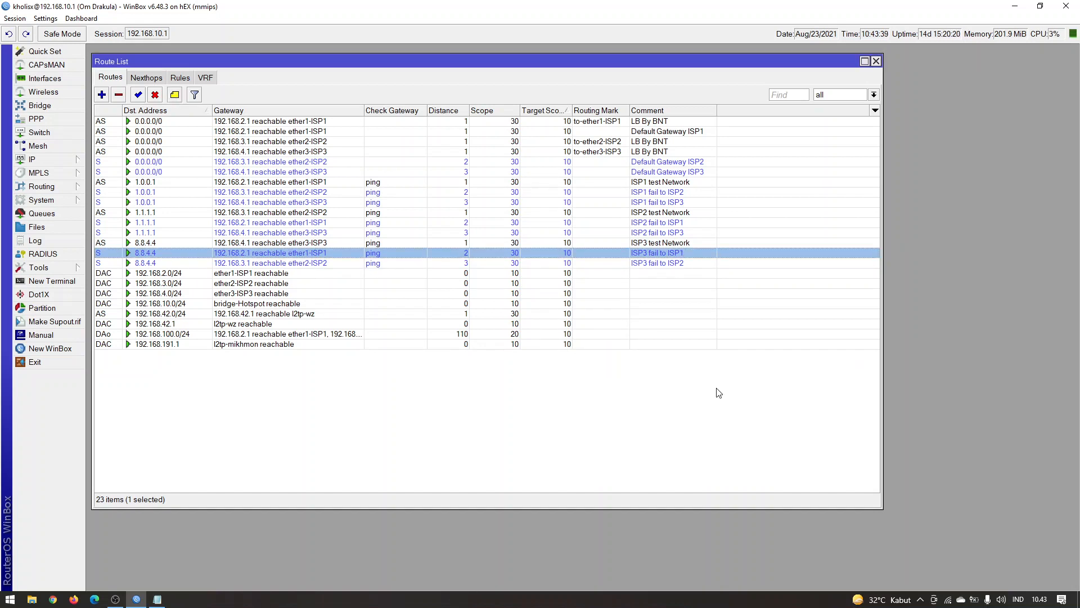
pyautogui.click(605, 394)
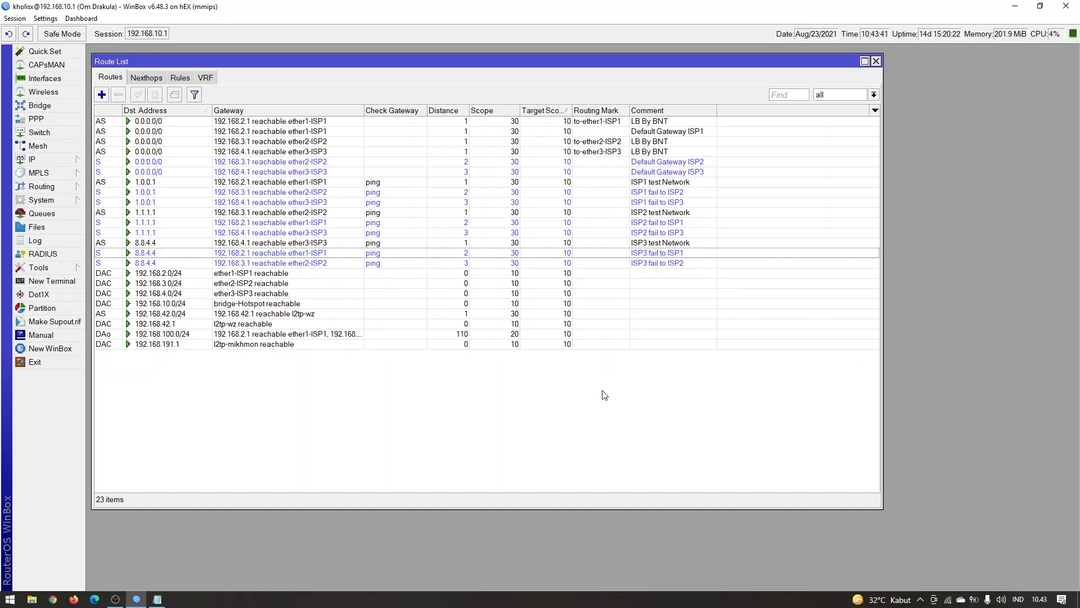
# Go through the 1.0.0.1, 1.1.1.1 and 8.8.4.4 routes and examine their gateway check settings
pyautogui.click(371, 184)
pyautogui.click(371, 194)
pyautogui.click(372, 204)
pyautogui.click(371, 213)
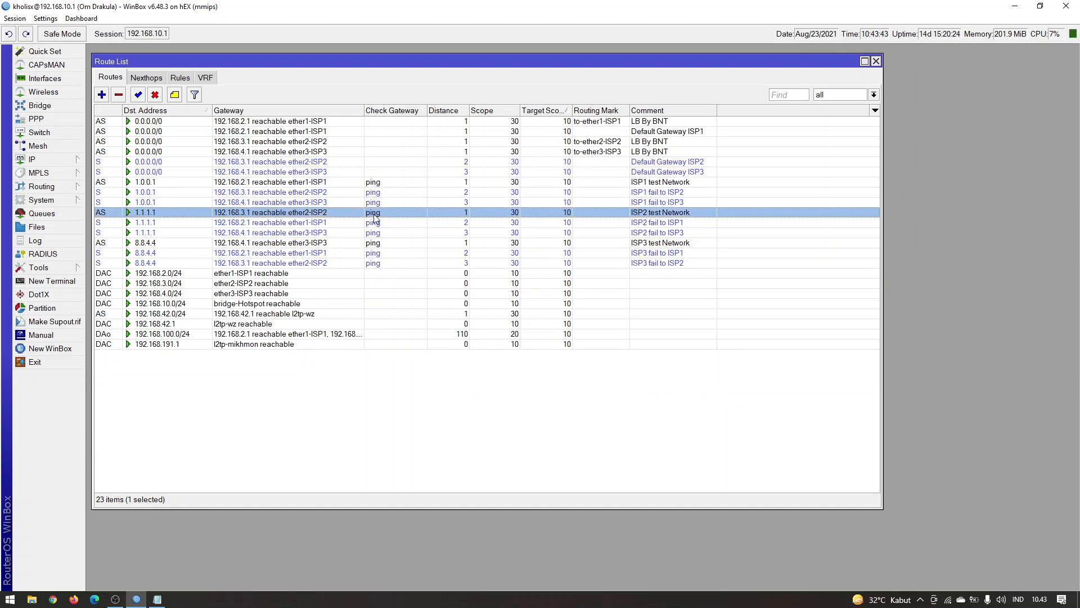
pyautogui.click(371, 233)
pyautogui.click(372, 242)
pyautogui.click(372, 252)
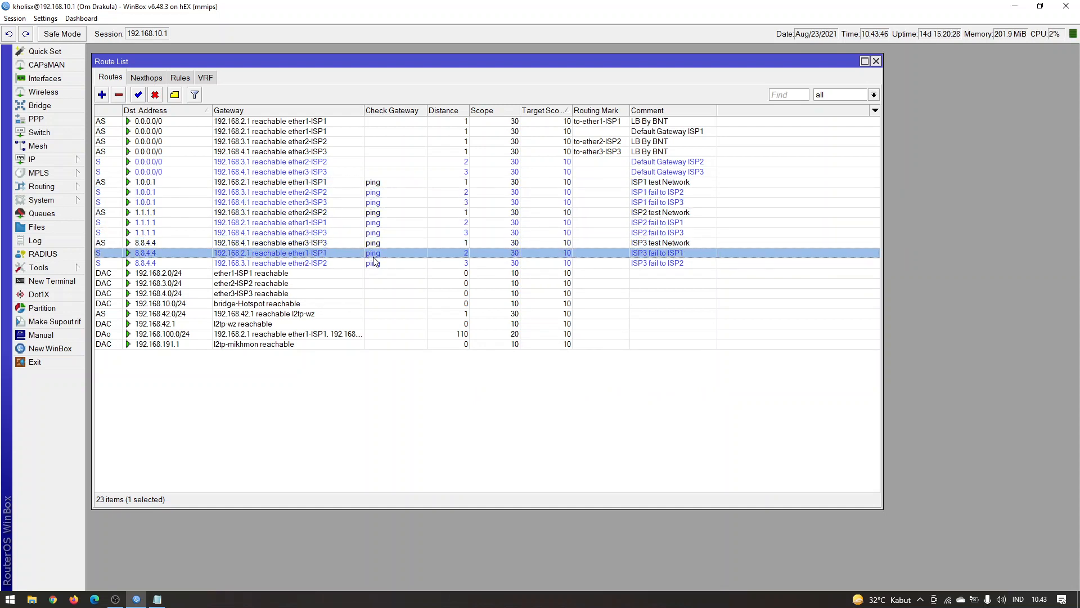
pyautogui.click(650, 405)
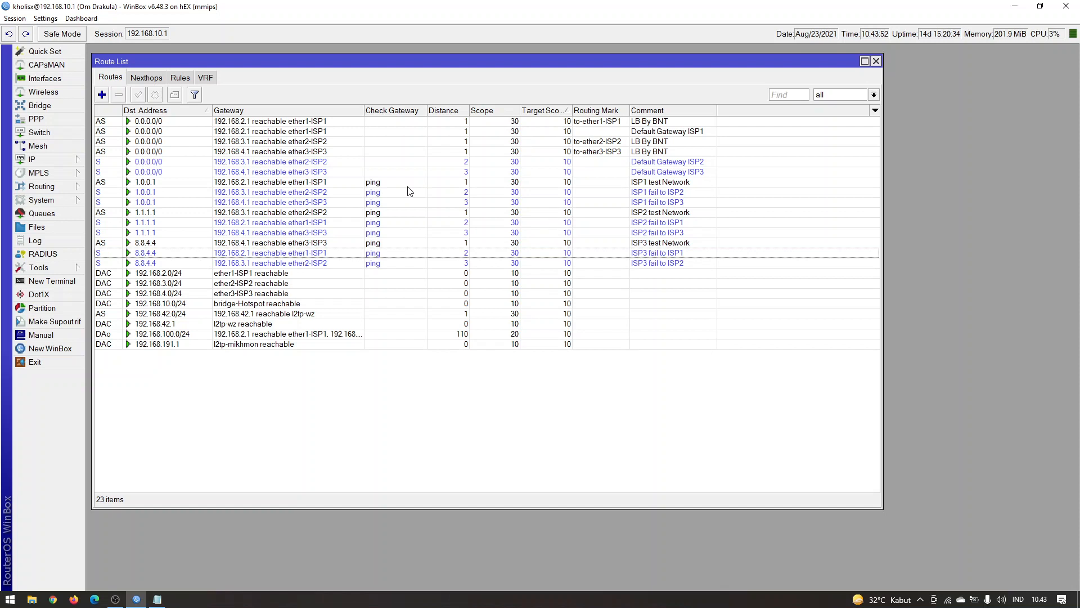
# Open the default route marked to-ether1-ISP1 and widen the Target Scope column of the route list
pyautogui.click(280, 122)
pyautogui.click(292, 134)
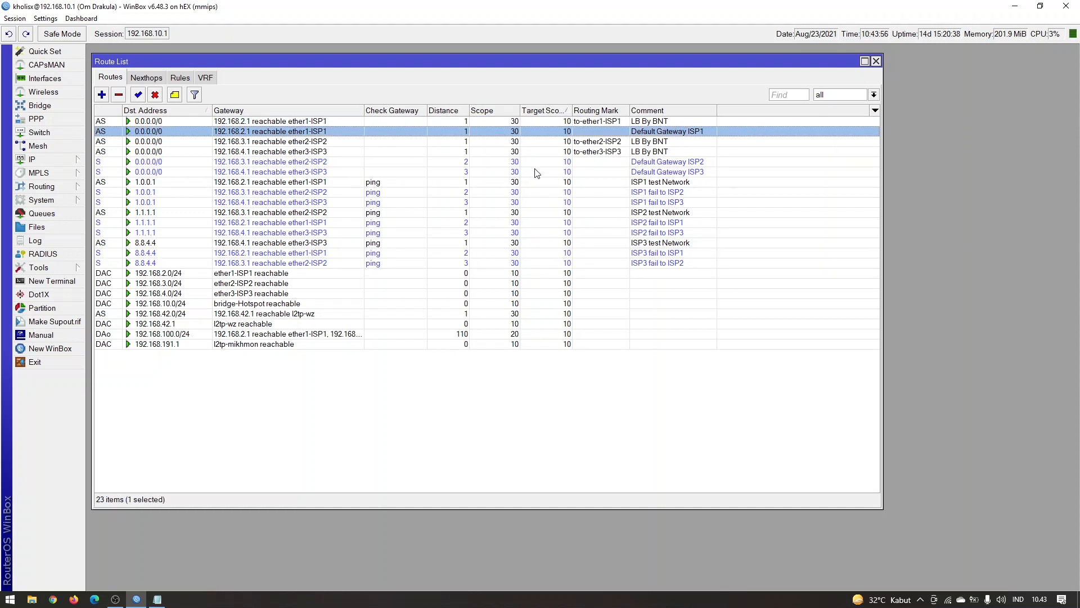
pyautogui.doubleClick(349, 121)
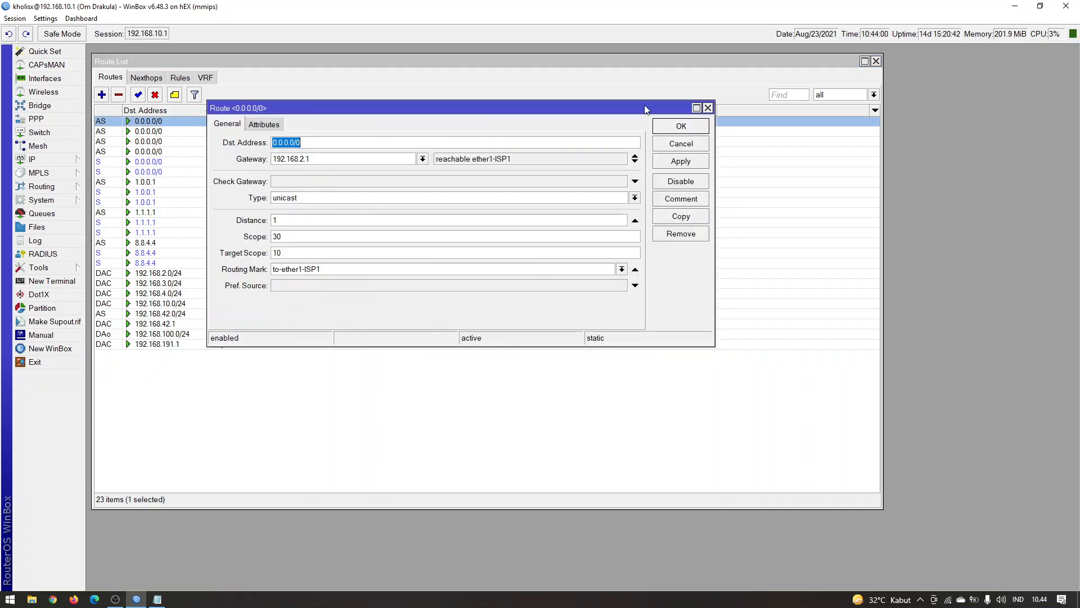
pyautogui.moveTo(660, 107); pyautogui.dragTo(1023, 351)
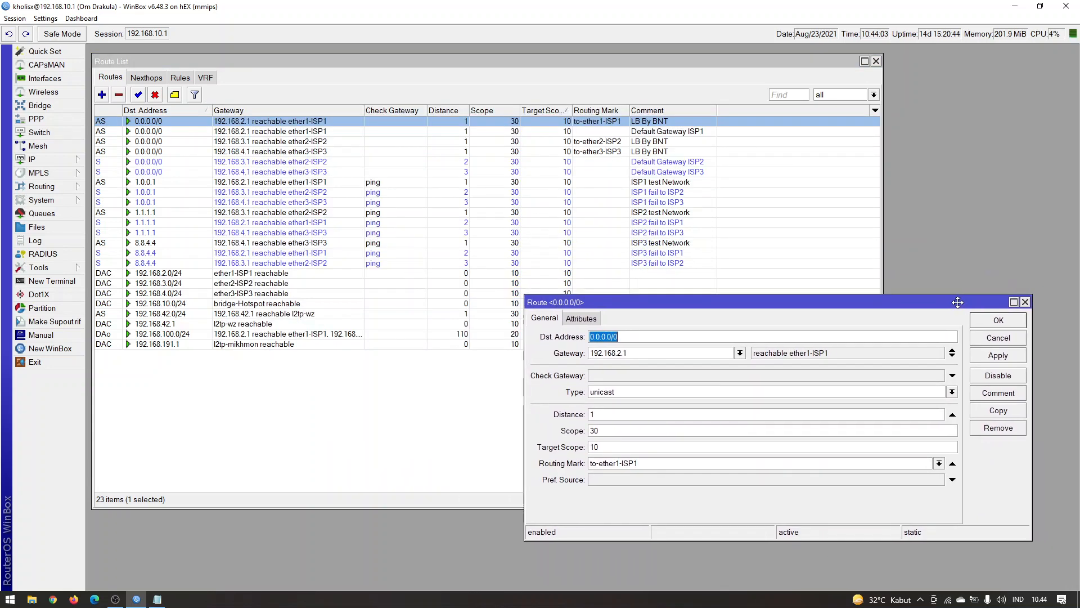
pyautogui.click(461, 400)
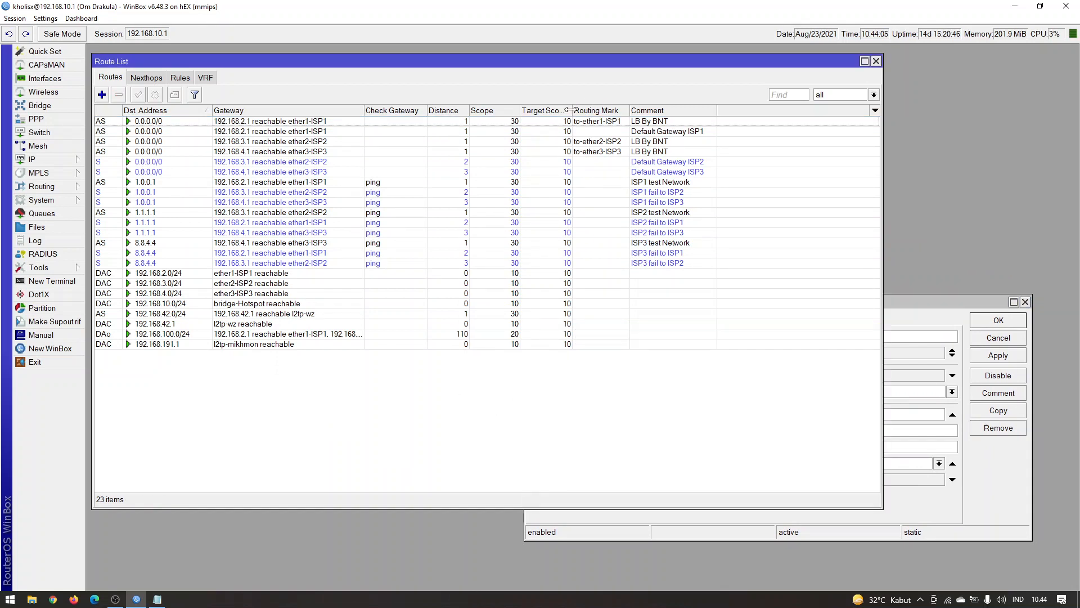
pyautogui.moveTo(572, 111); pyautogui.dragTo(592, 110)
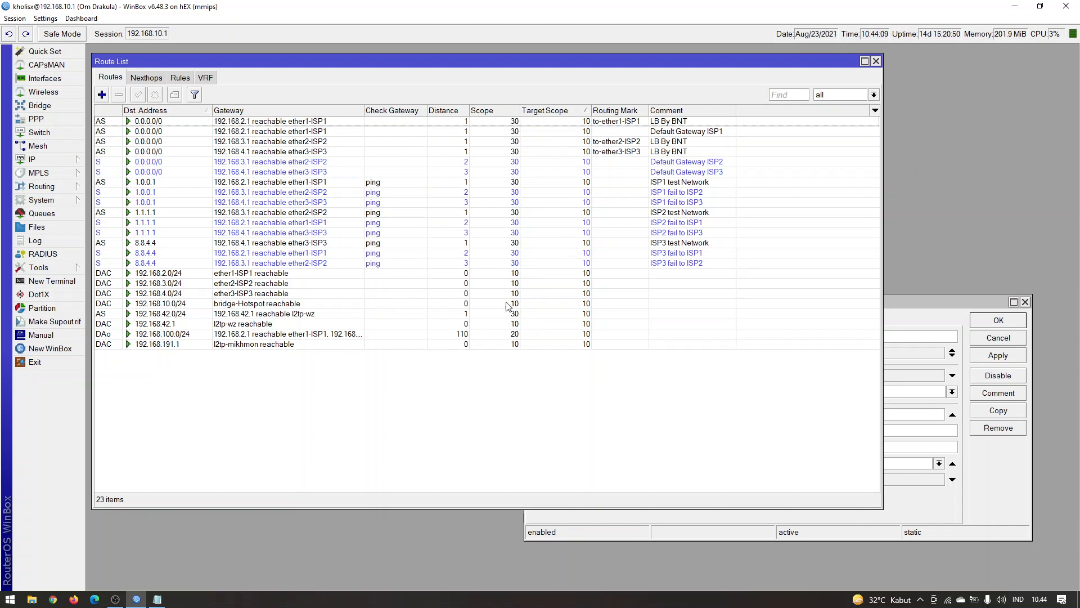
# Set the target scope of the to-ether1-ISP1 default route to 30 and save it
pyautogui.click(932, 307)
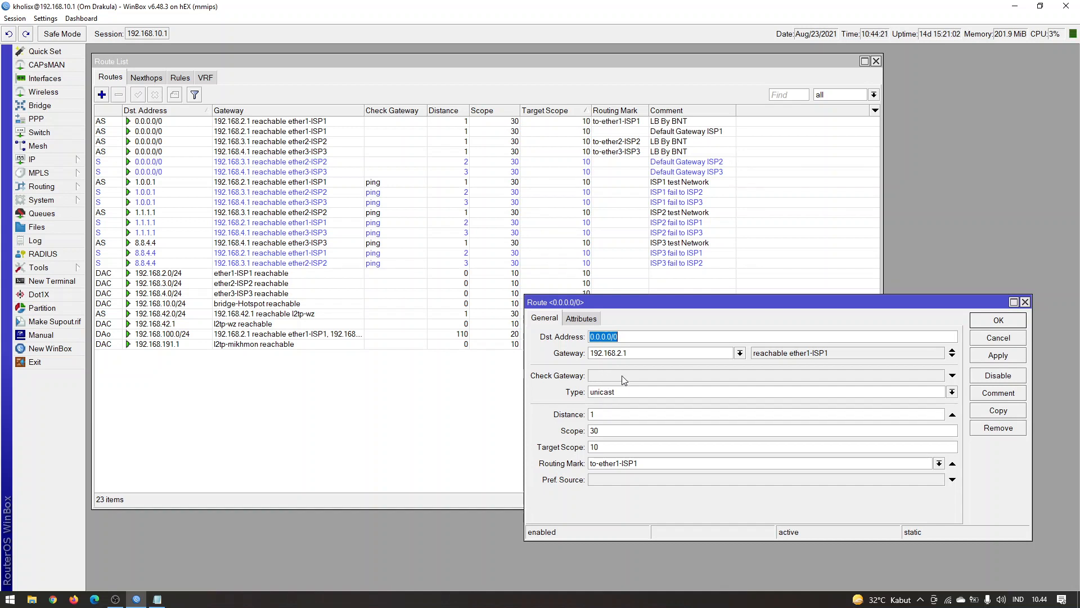
pyautogui.doubleClick(608, 447)
pyautogui.write('30')
pyautogui.click(998, 356)
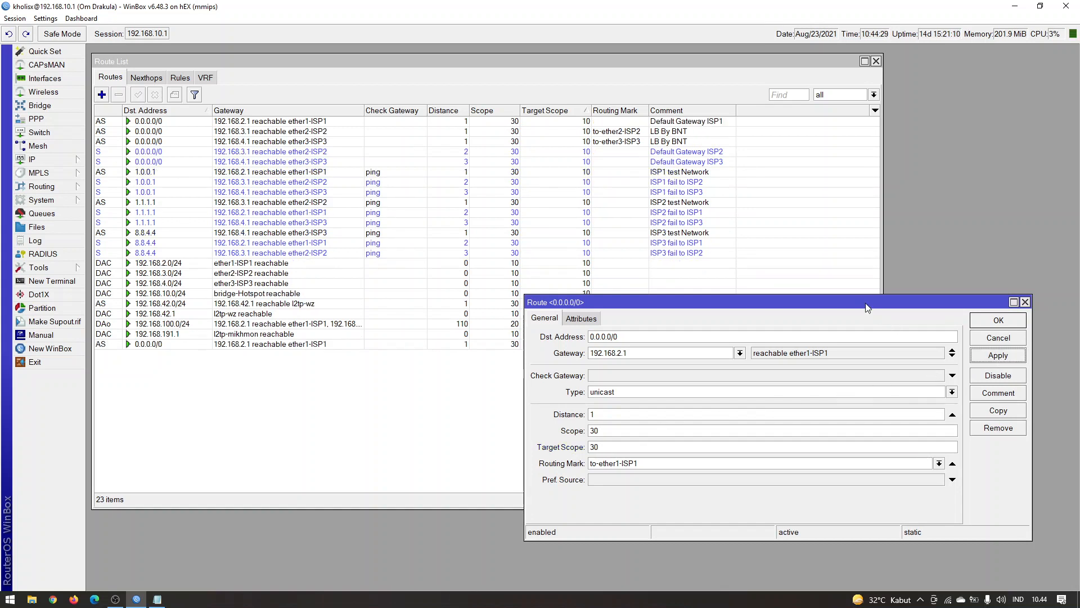
pyautogui.moveTo(857, 302); pyautogui.dragTo(737, 294)
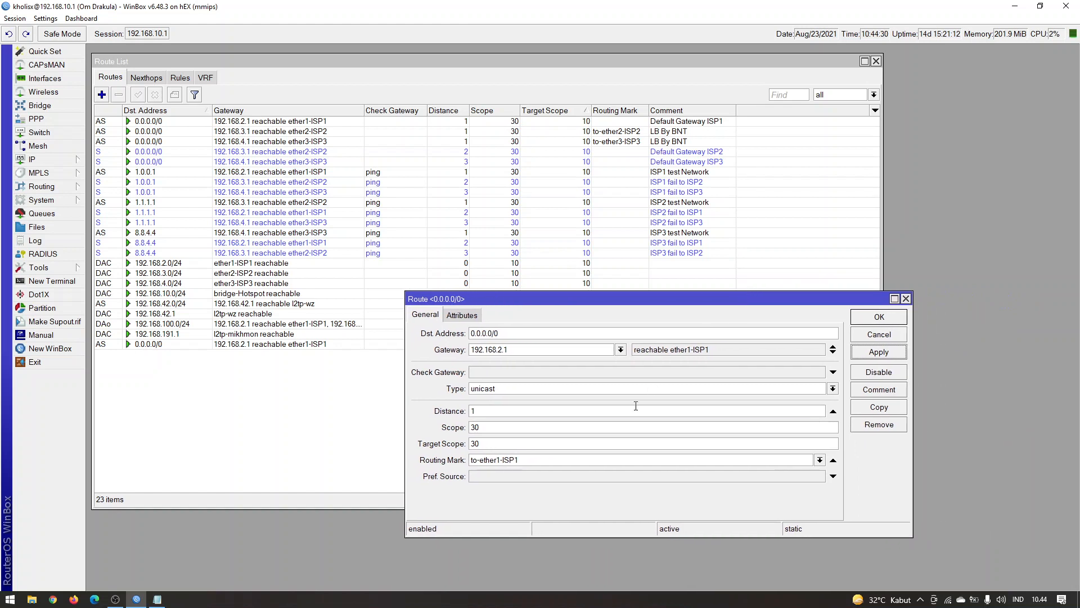
pyautogui.click(520, 429)
pyautogui.click(876, 321)
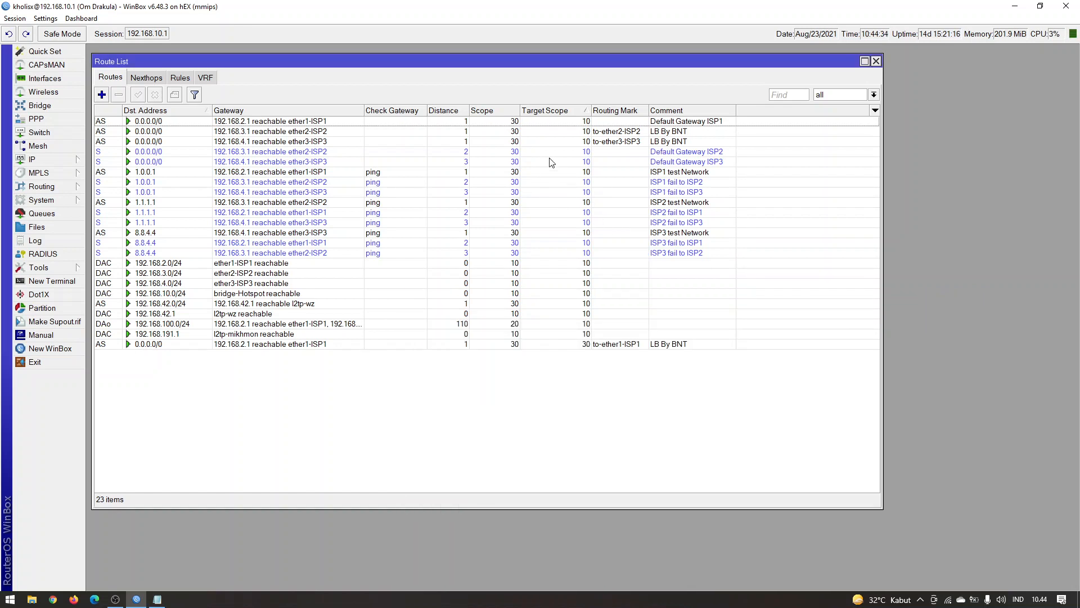
# Sort the route list by gateway to locate the to-ether1-ISP1 route among the other ISP1 routes
pyautogui.click(495, 123)
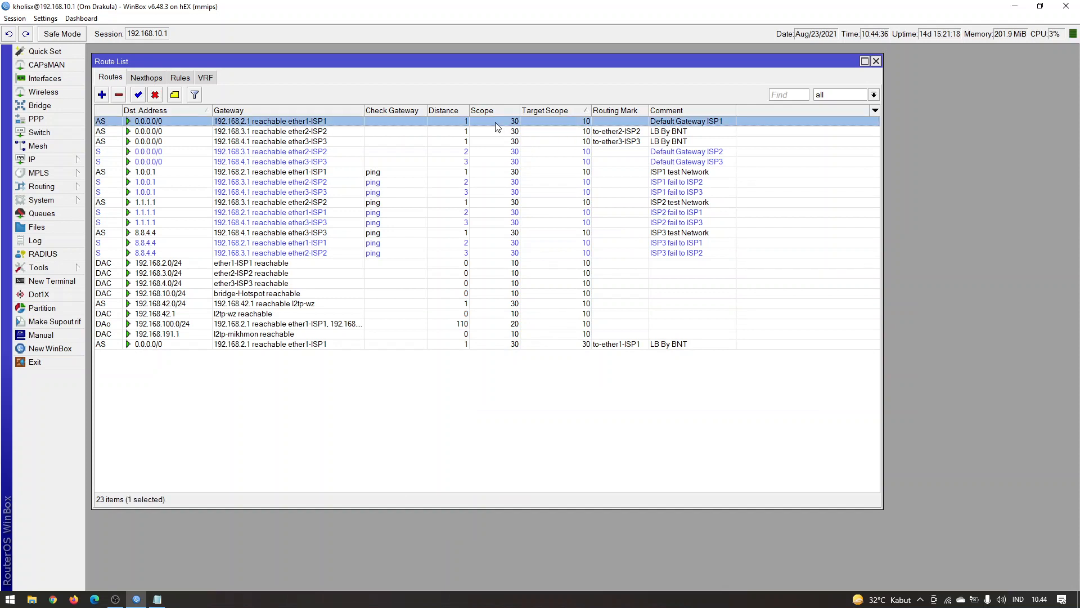
pyautogui.click(413, 134)
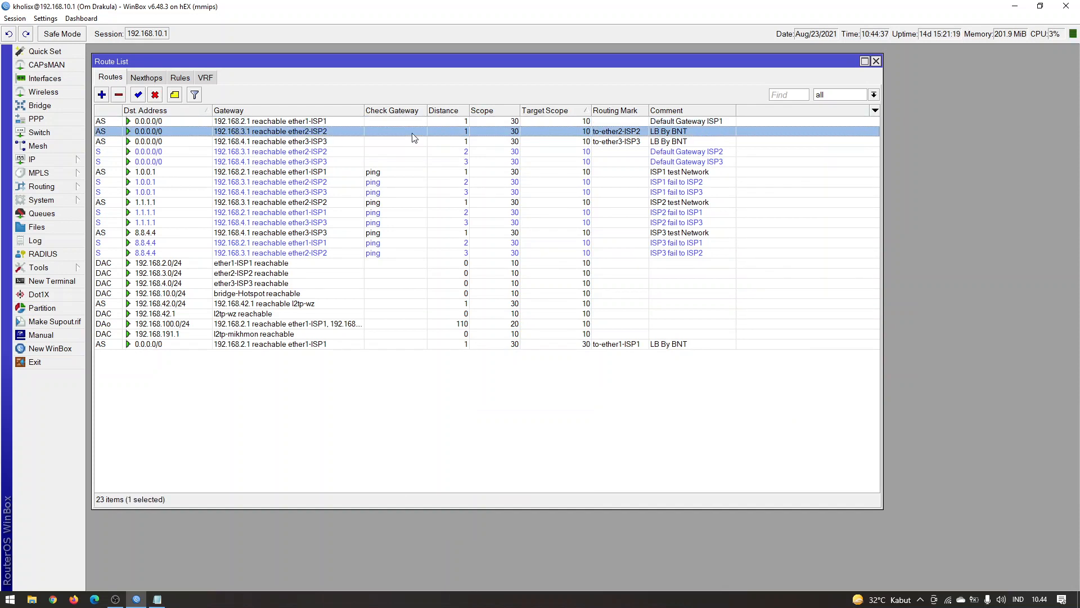
pyautogui.click(438, 344)
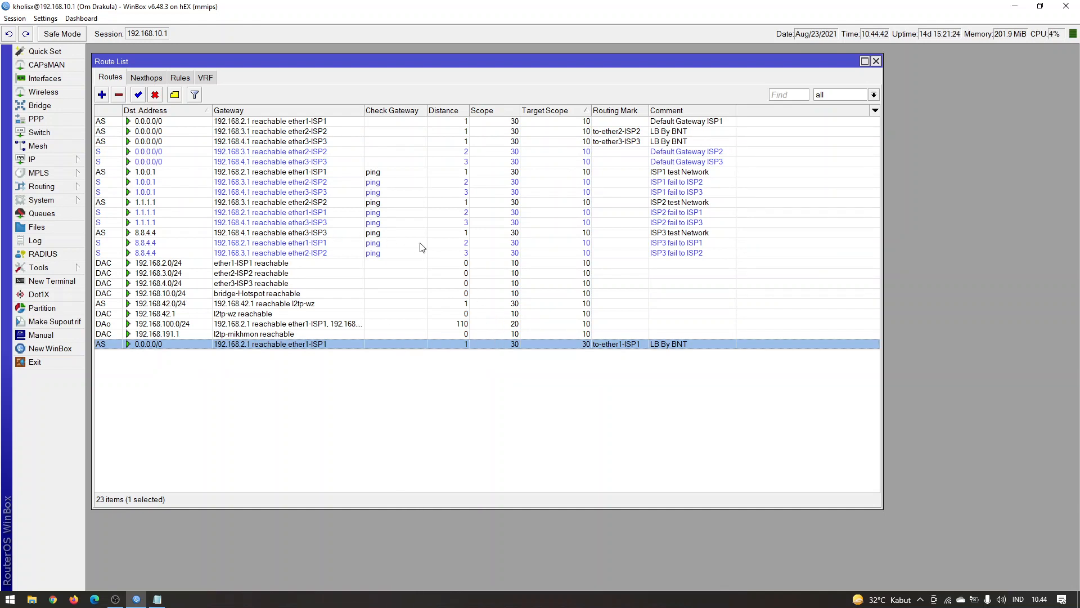
pyautogui.click(258, 111)
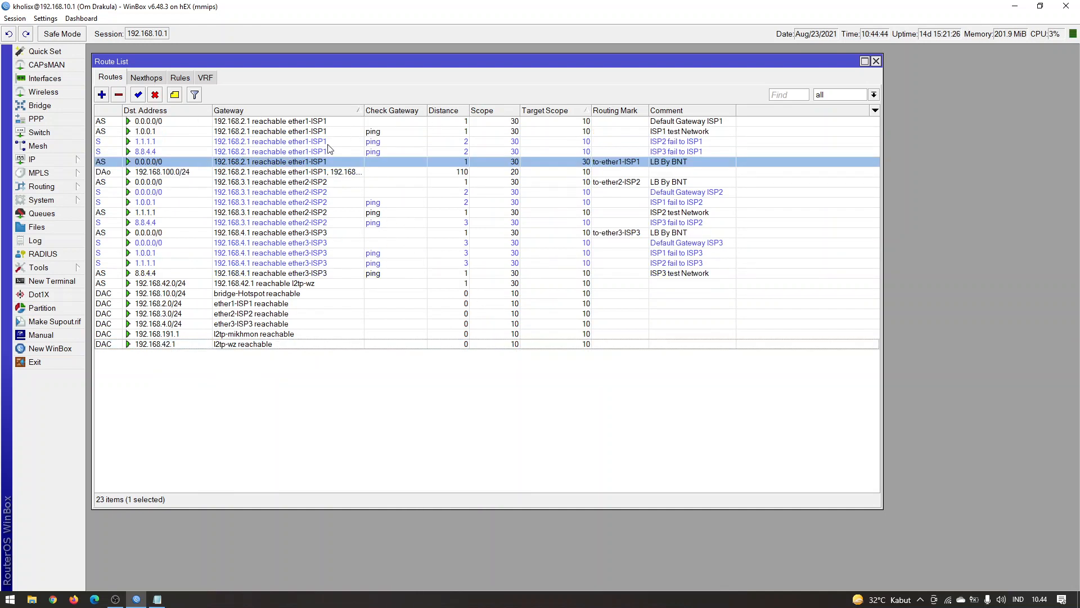
pyautogui.click(157, 111)
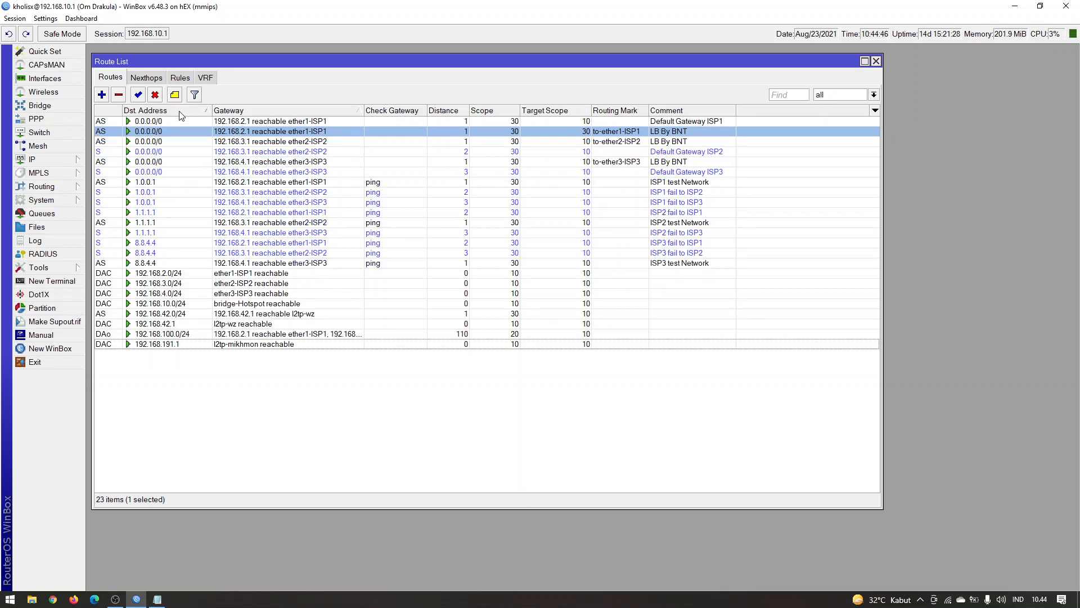
pyautogui.click(255, 109)
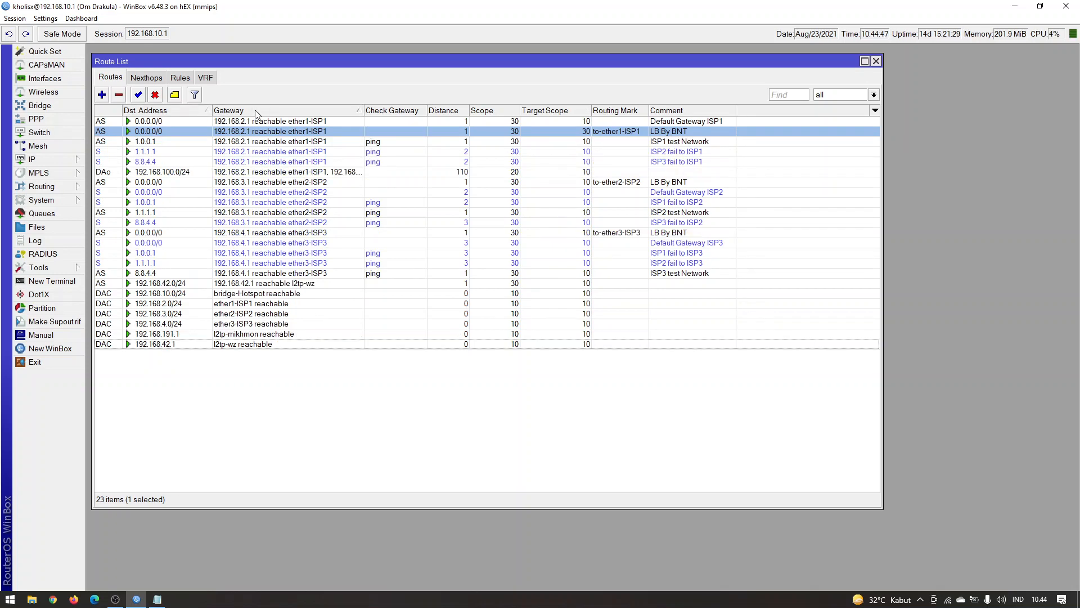
# Open the to-ether1-ISP1 default route and look up the internet IP assigned to ISP1 in the Notepad notes
pyautogui.doubleClick(622, 132)
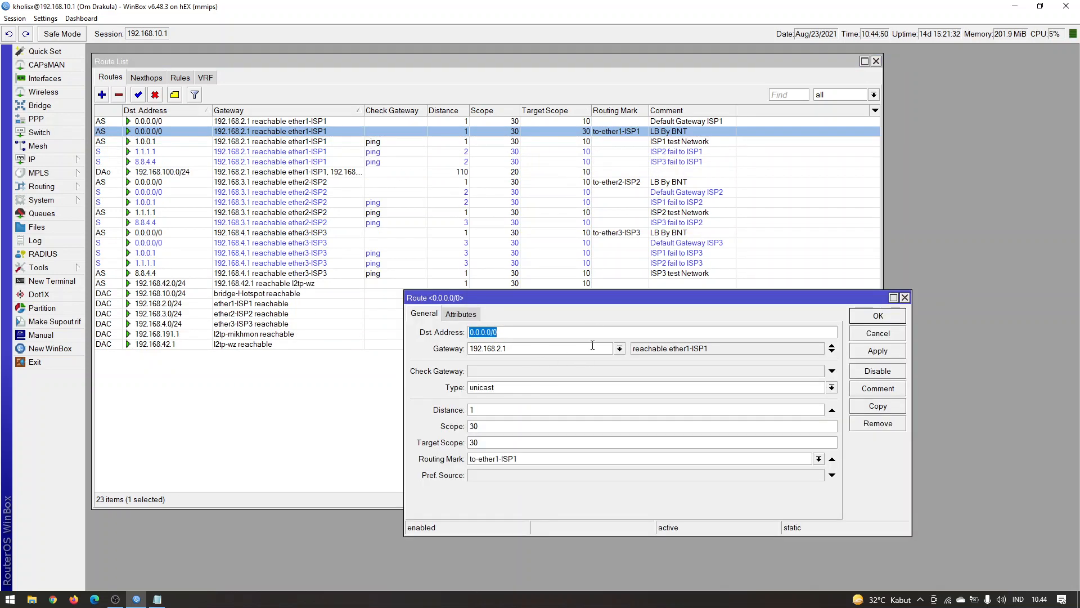
pyautogui.click(495, 444)
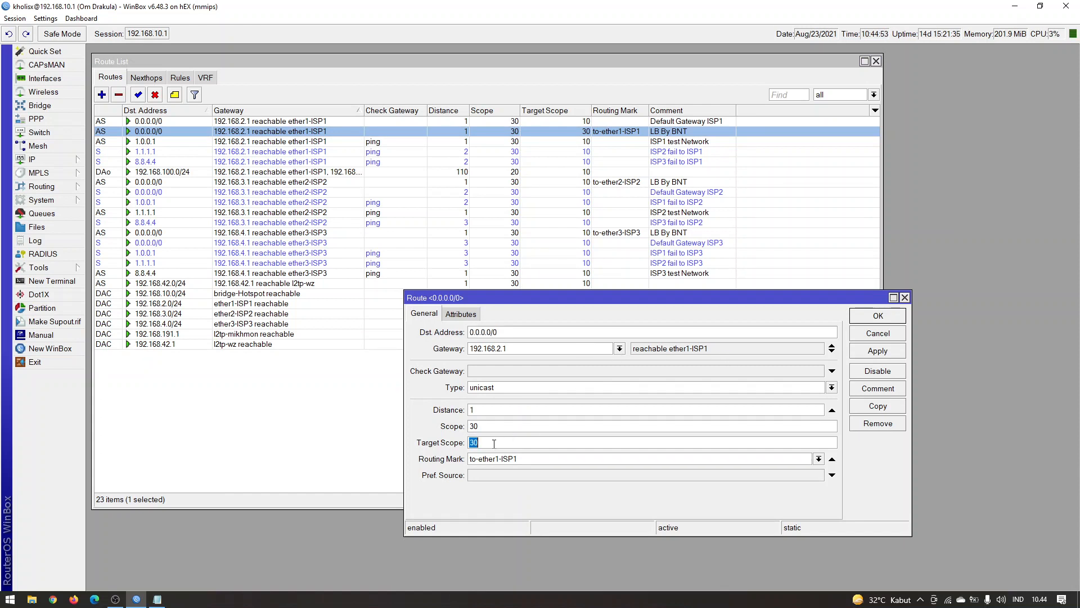
pyautogui.click(529, 344)
pyautogui.click(157, 599)
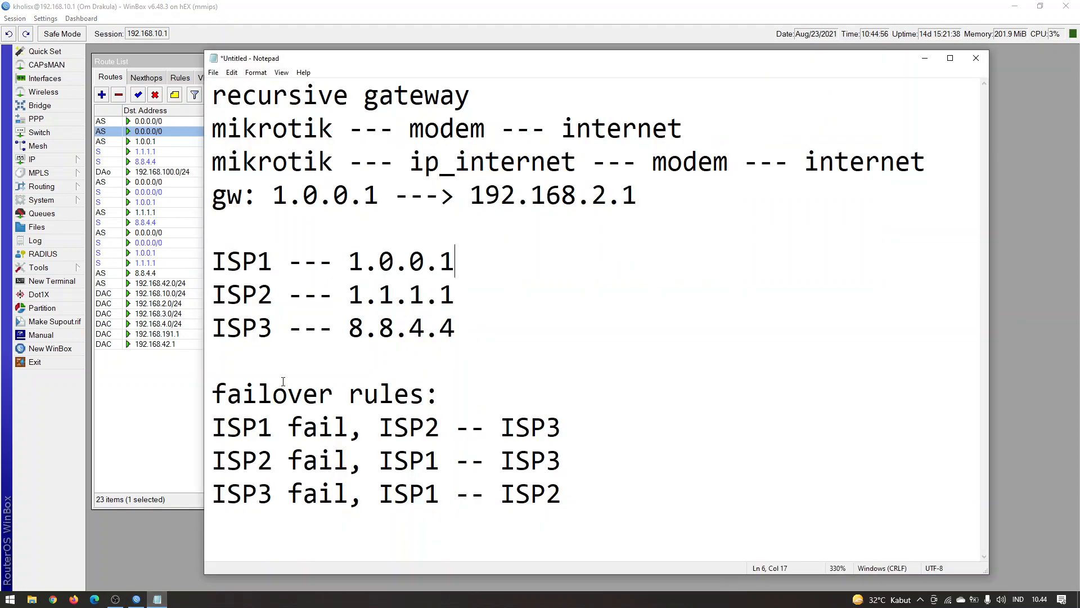
pyautogui.moveTo(213, 262); pyautogui.dragTo(457, 260)
pyautogui.click(367, 260)
pyautogui.click(457, 260)
# Back in WinBox, set the to-ether1-ISP1 route's gateway to 1.0.0.1, apply it and check the gateway status before closing the route
pyautogui.click(326, 6)
pyautogui.press('Tab')
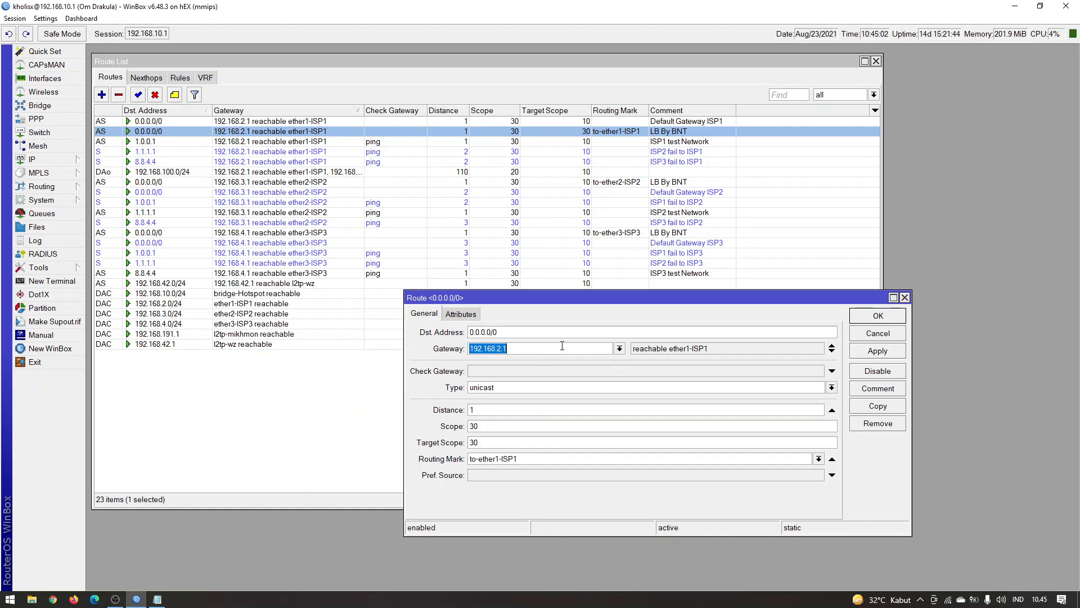
pyautogui.write('1.0.0.1')
pyautogui.click(879, 352)
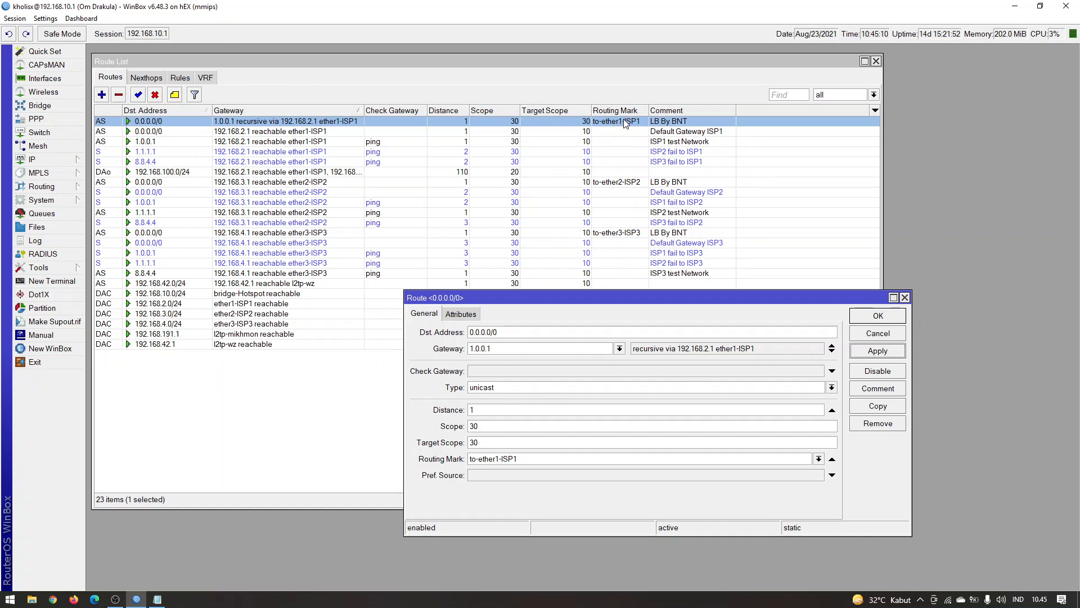
pyautogui.moveTo(707, 351); pyautogui.dragTo(749, 353)
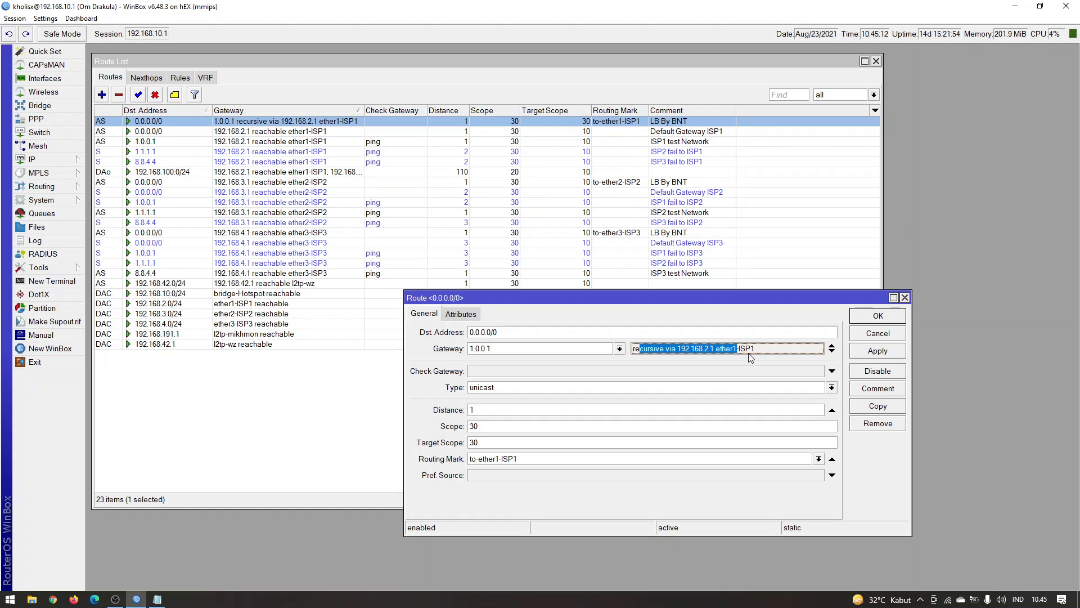
pyautogui.click(552, 351)
pyautogui.moveTo(668, 353); pyautogui.dragTo(757, 354)
pyautogui.click(760, 353)
pyautogui.click(904, 297)
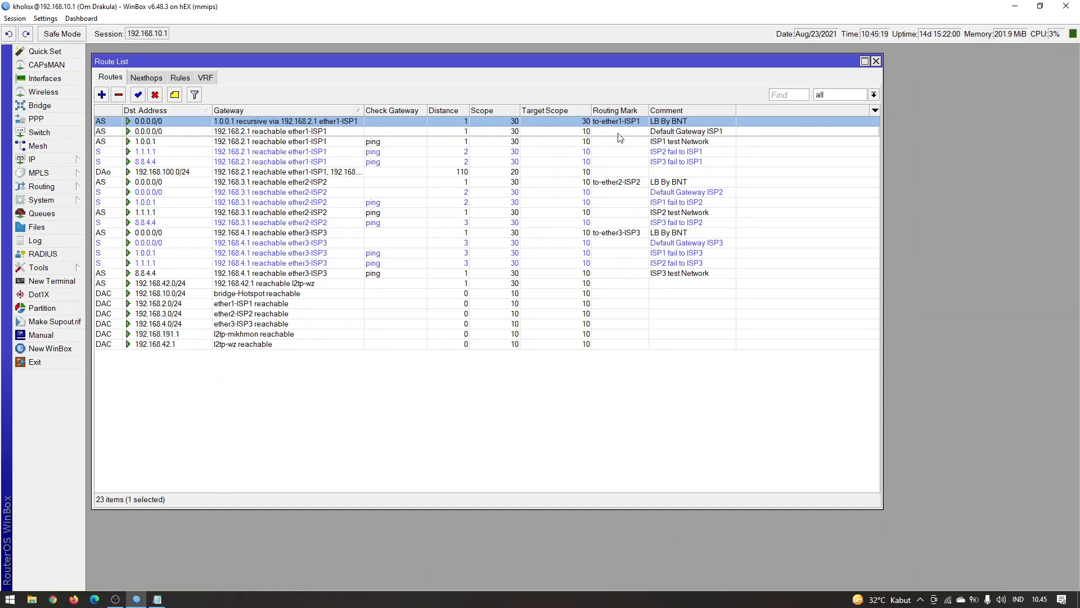
# Sort the routes by comment in descending order, and set the to-ether2-ISP2 route's gateway to 1.1.1.1 and target scope to 30
pyautogui.click(683, 112)
pyautogui.click(683, 112)
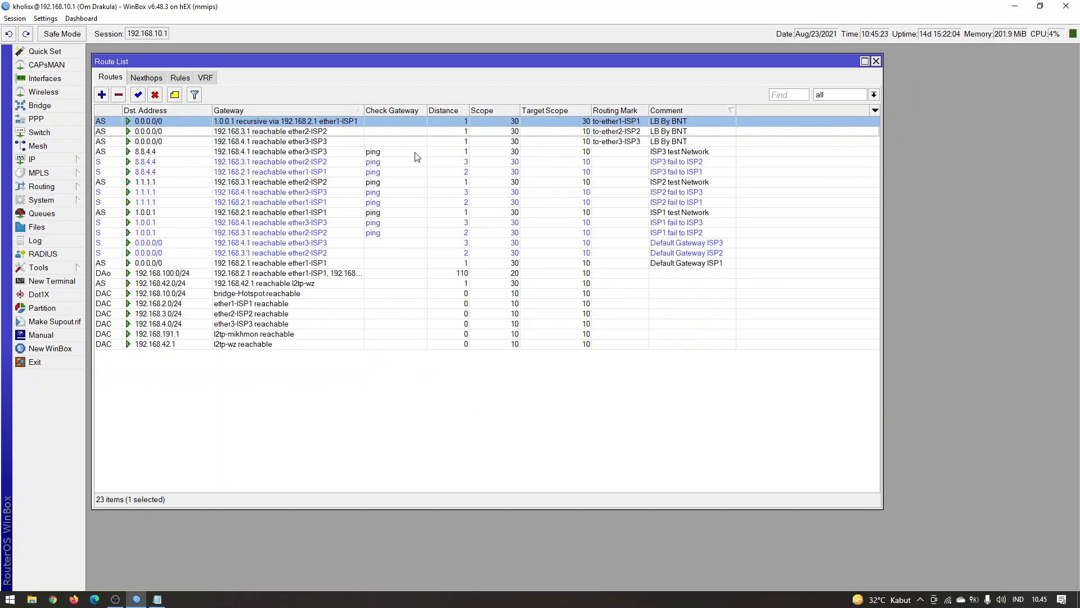
pyautogui.doubleClick(324, 133)
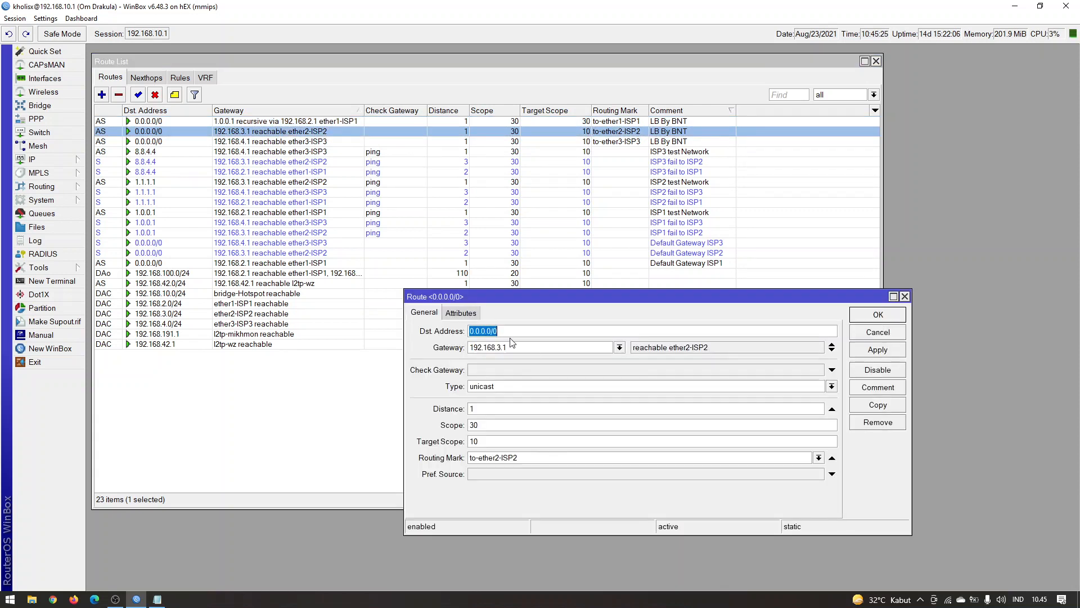
pyautogui.doubleClick(540, 347)
pyautogui.write('1.1.1.1')
pyautogui.doubleClick(499, 441)
pyautogui.write('30')
pyautogui.click(893, 356)
pyautogui.moveTo(648, 350); pyautogui.dragTo(711, 350)
pyautogui.moveTo(710, 350); pyautogui.dragTo(716, 349)
pyautogui.click(879, 314)
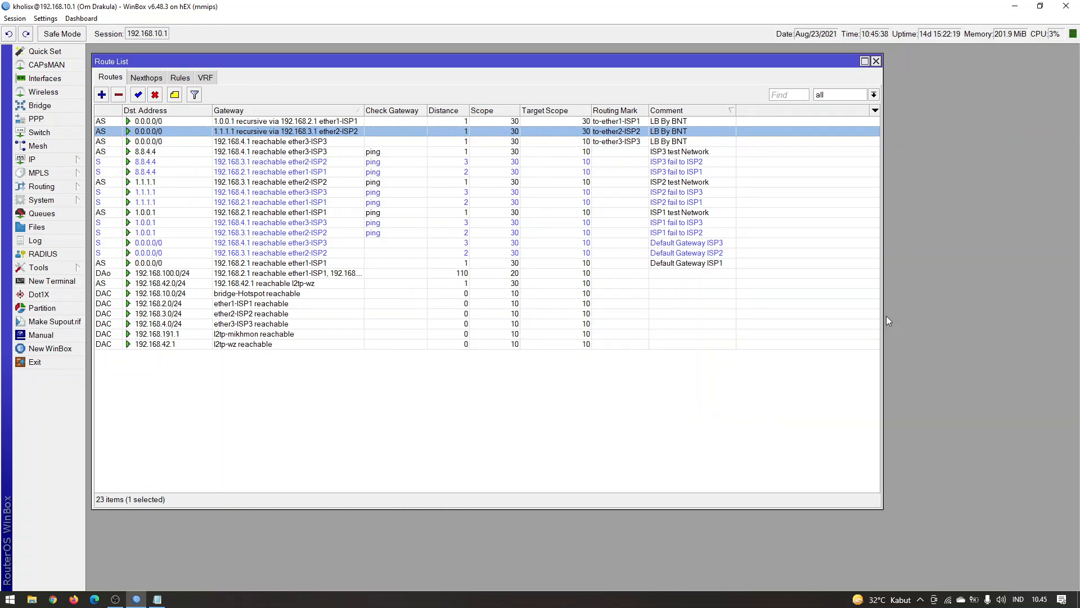
# Set the to-ether3-ISP3 default route's gateway to 8.8.4.4 and target scope to 30, apply it, and widen the list's Gateway and Routing Mark columns
pyautogui.click(336, 143)
pyautogui.doubleClick(336, 141)
pyautogui.doubleClick(525, 351)
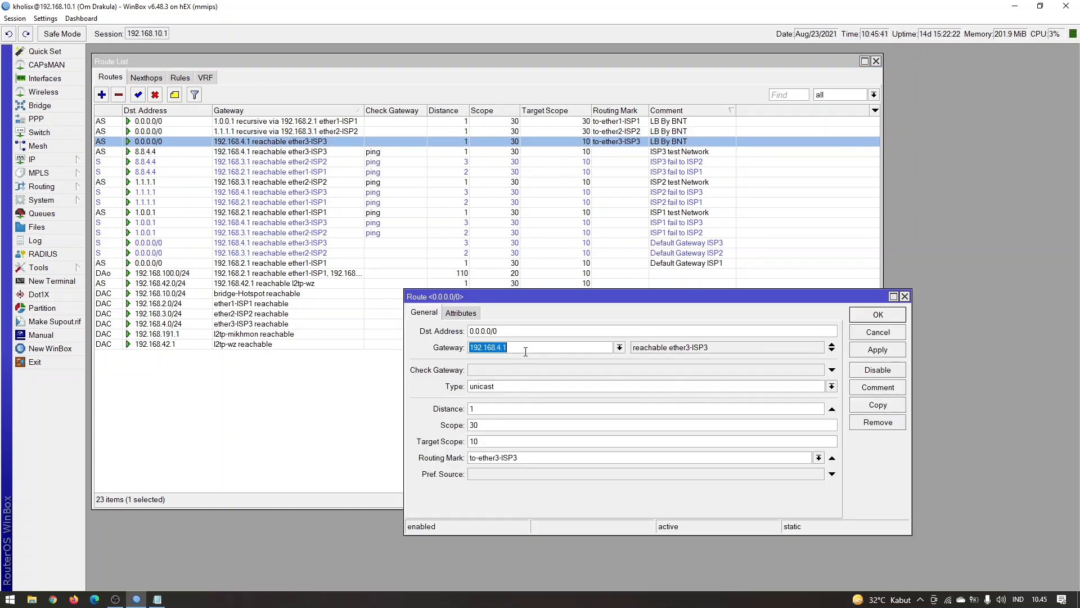
pyautogui.write('8.8.4.4')
pyautogui.doubleClick(497, 441)
pyautogui.write('30')
pyautogui.click(867, 352)
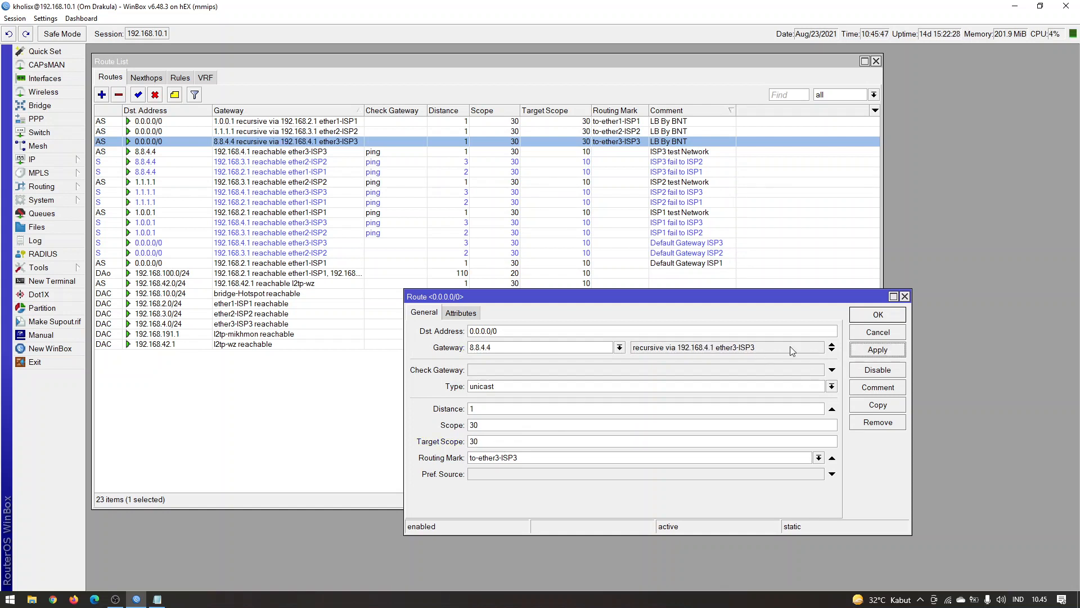
pyautogui.click(876, 319)
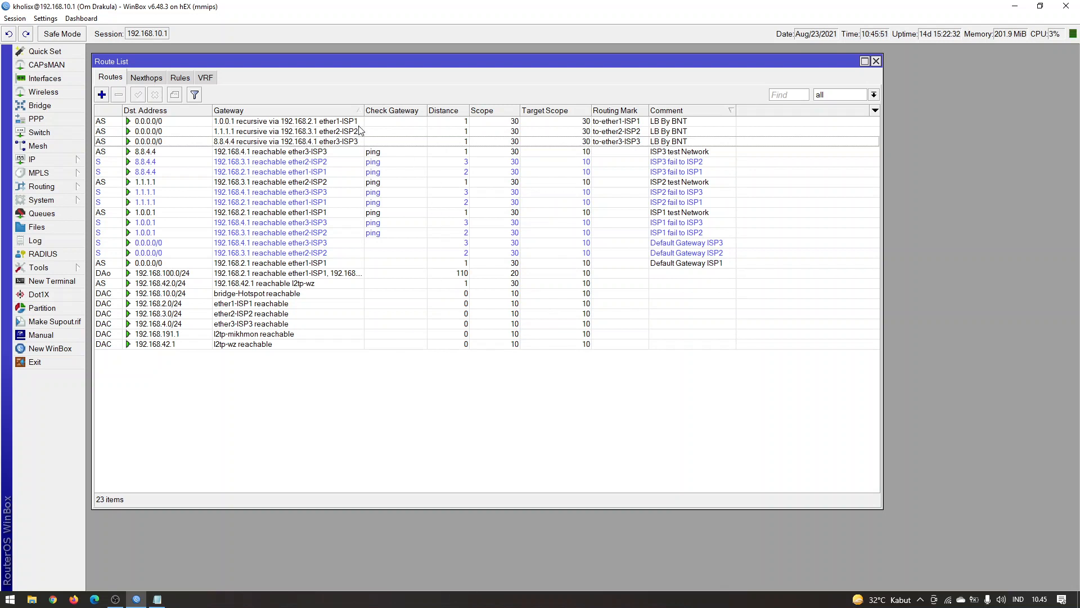
pyautogui.moveTo(364, 111)
pyautogui.mouseDown()
pyautogui.moveTo(399, 111)
pyautogui.moveTo(384, 111)
pyautogui.mouseUp()
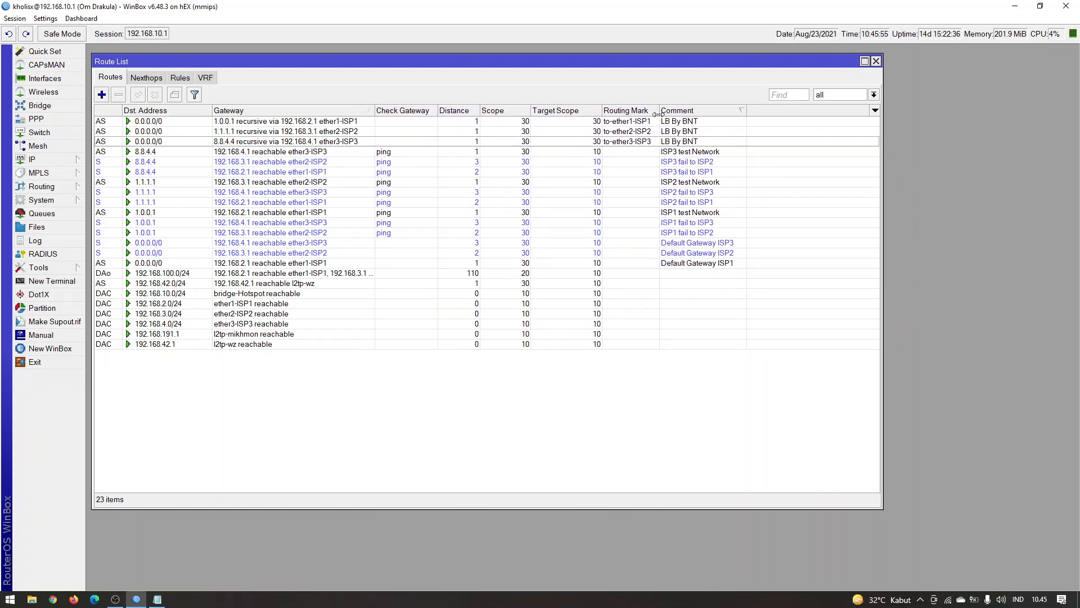
pyautogui.moveTo(659, 110); pyautogui.dragTo(667, 111)
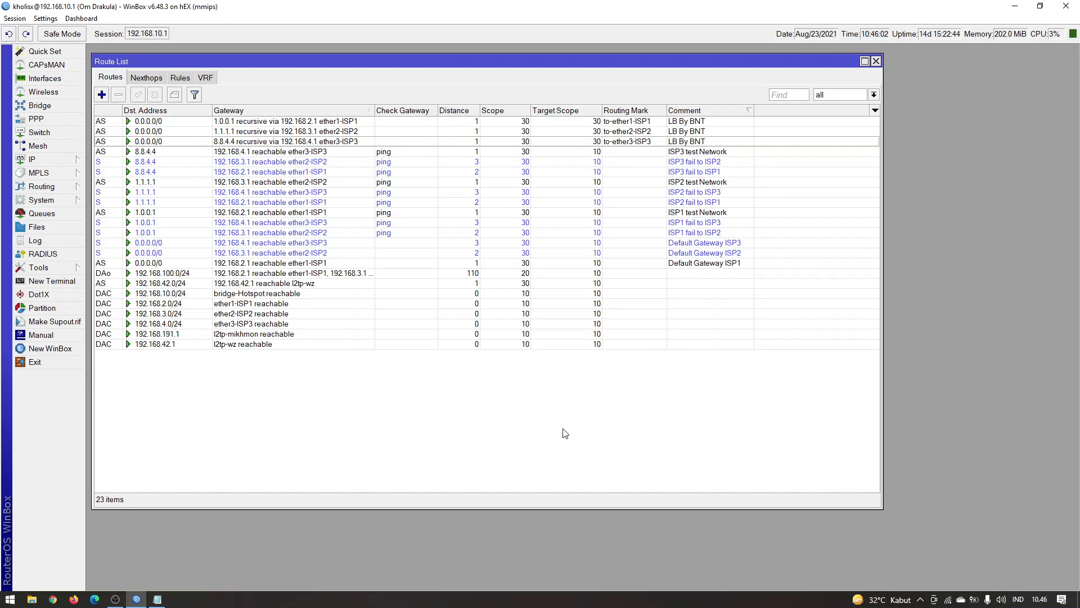
# Launch another WinBox instance and move its connection window off the main screen, leaving the route list uncovered
pyautogui.click(11, 599)
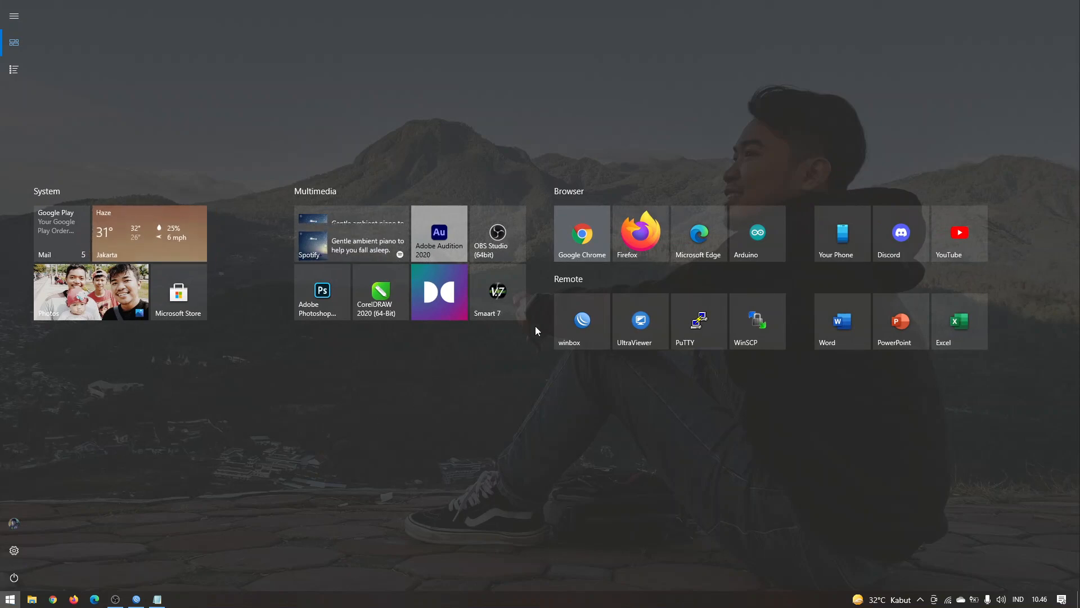
pyautogui.click(587, 313)
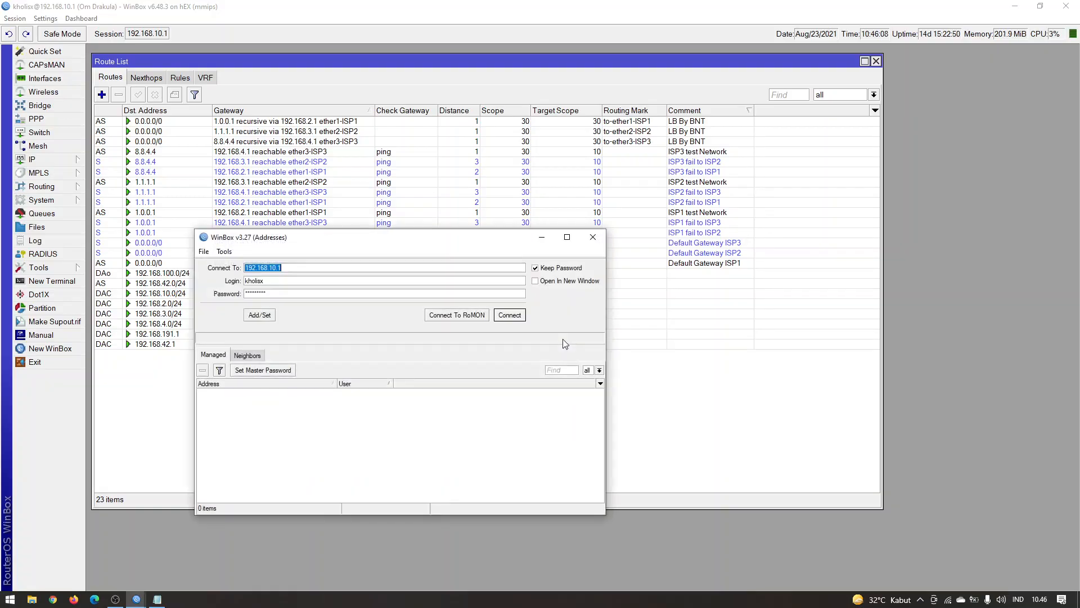
pyautogui.moveTo(355, 237); pyautogui.dragTo(1079, 279)
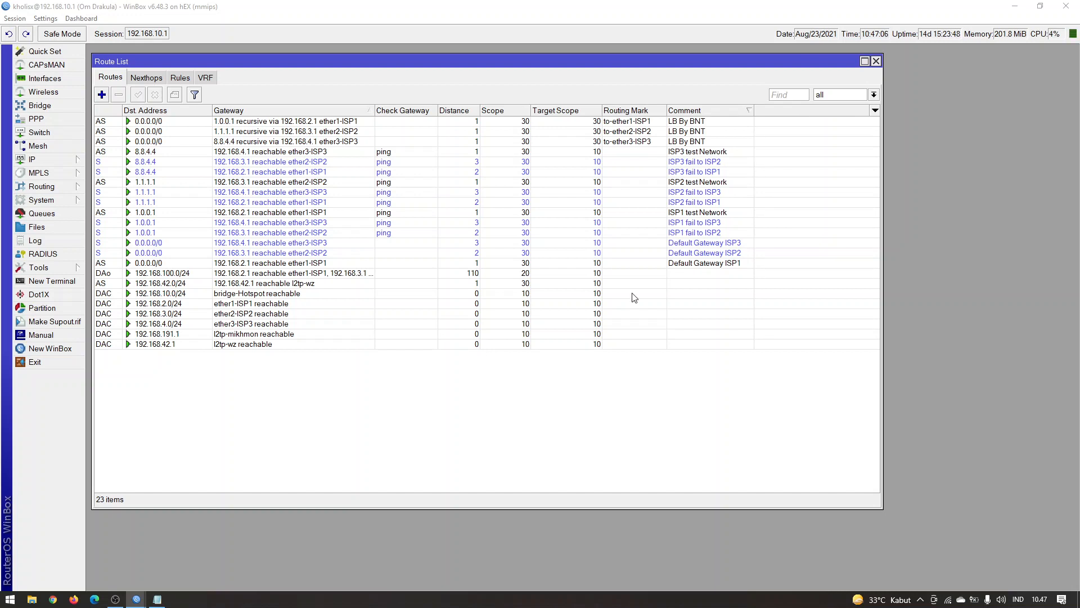
# Compare the recursive gateways of the three LB By BNT routes with the ISP1 test Network and Default Gateway ISP2 routes
pyautogui.click(687, 216)
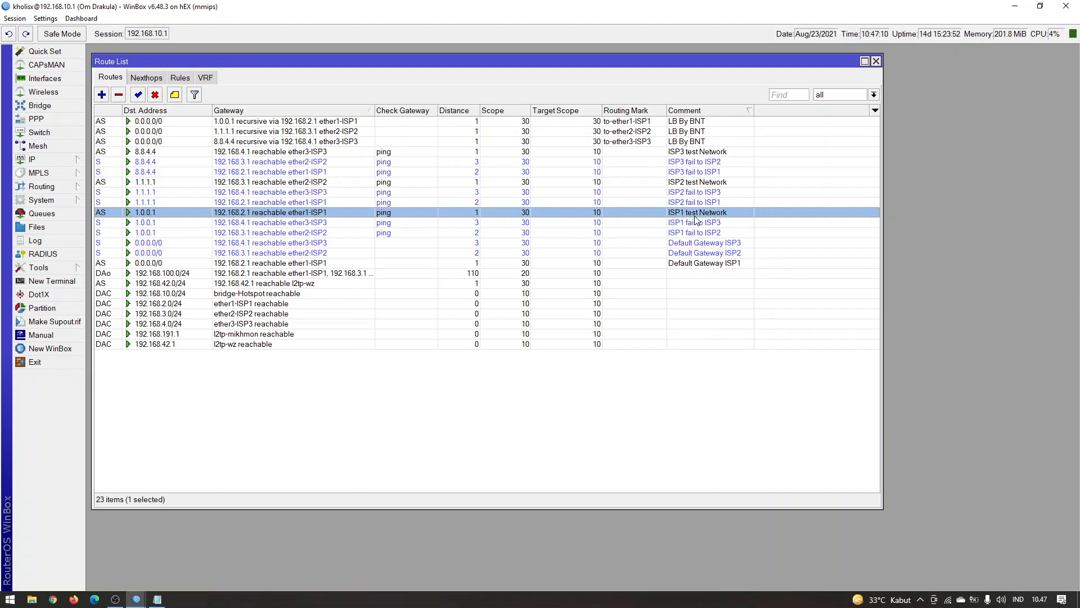
pyautogui.click(368, 123)
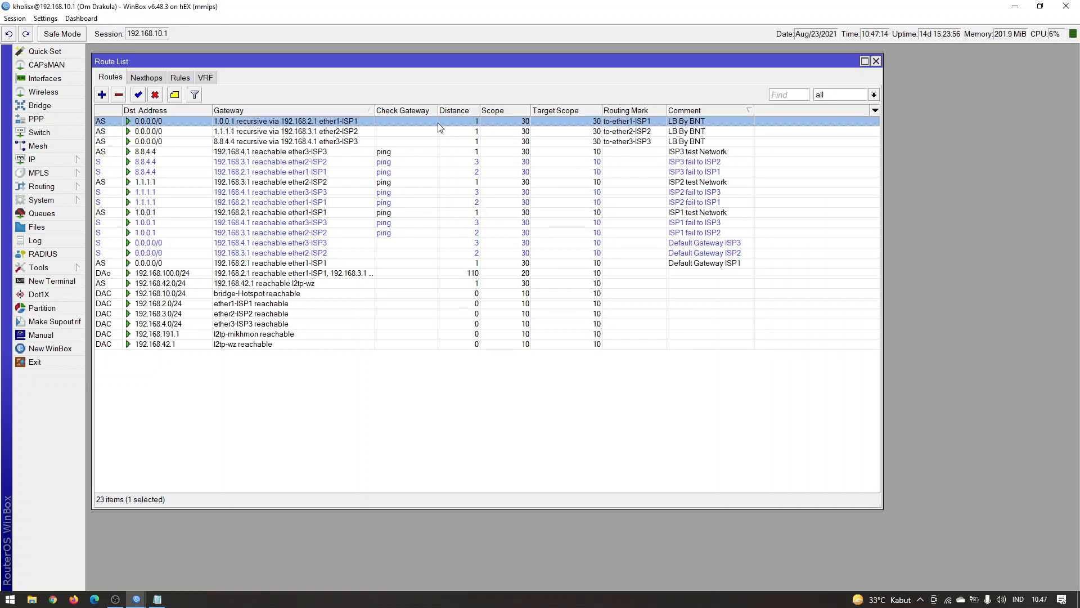
pyautogui.click(355, 130)
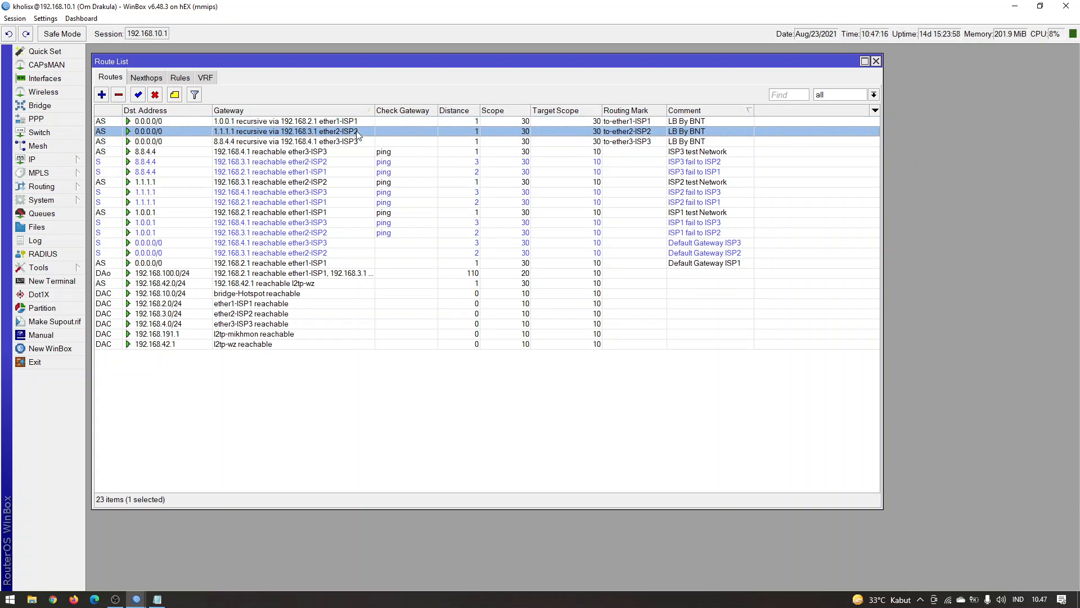
pyautogui.click(646, 253)
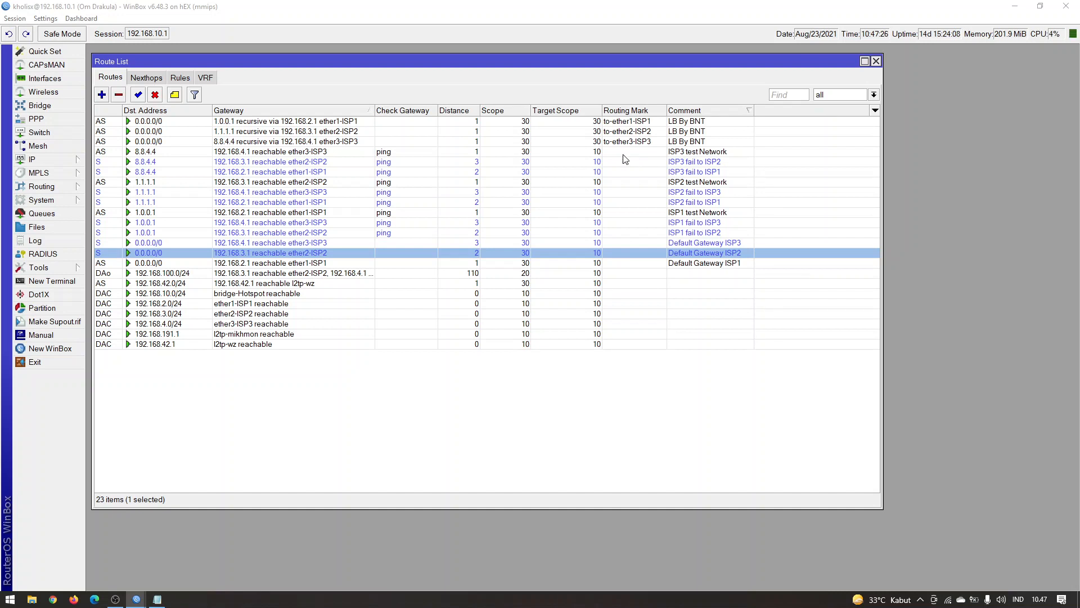
pyautogui.click(356, 122)
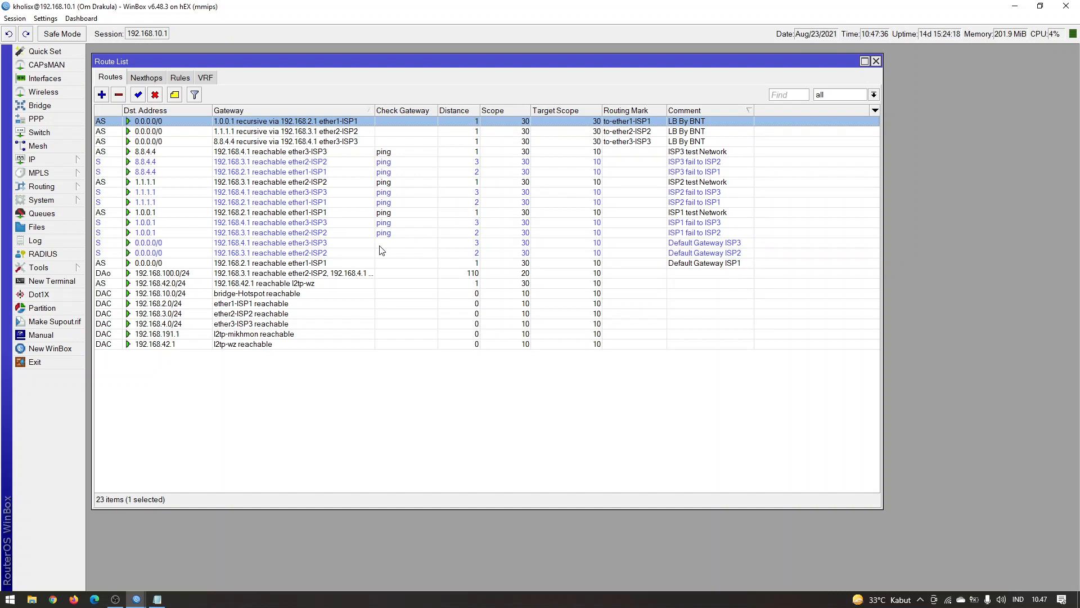
pyautogui.click(384, 131)
pyautogui.click(390, 120)
pyautogui.click(388, 131)
pyautogui.click(388, 140)
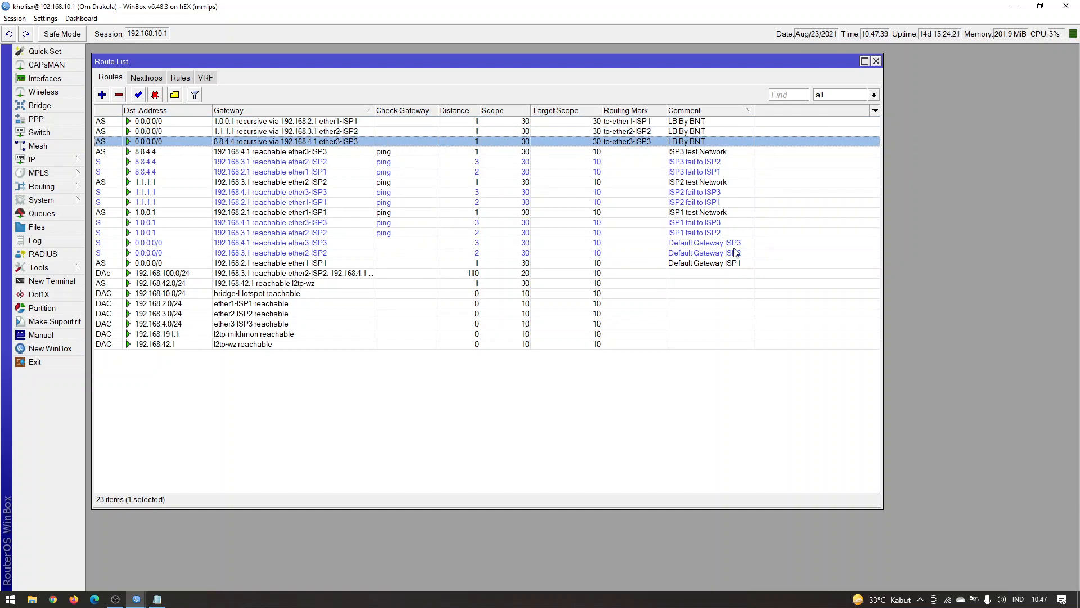
pyautogui.click(542, 433)
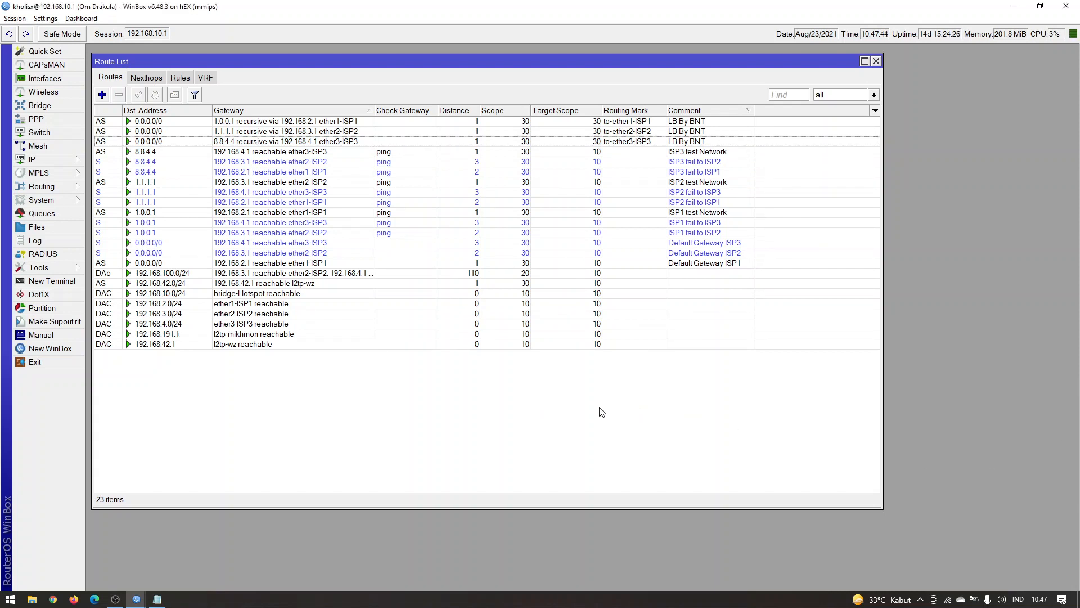
# Ping 192.168.2.1 from a Windows command prompt placed clear of the routes' gateways, then stop the ping and close the prompt
pyautogui.press('super+r')
pyautogui.write('cmd')
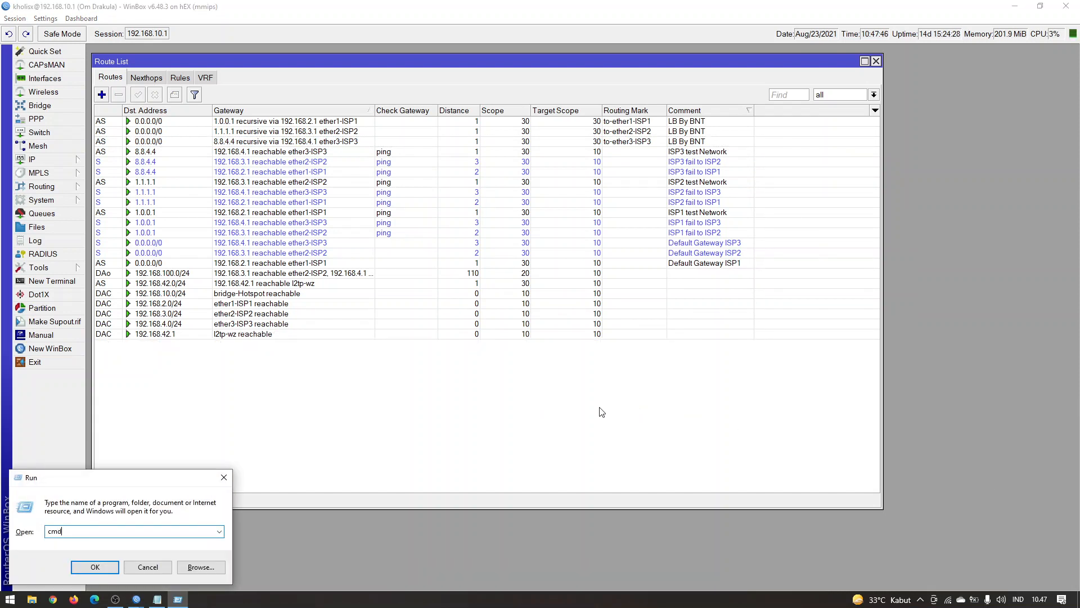
pyautogui.press('Return')
pyautogui.write('ping 192.')
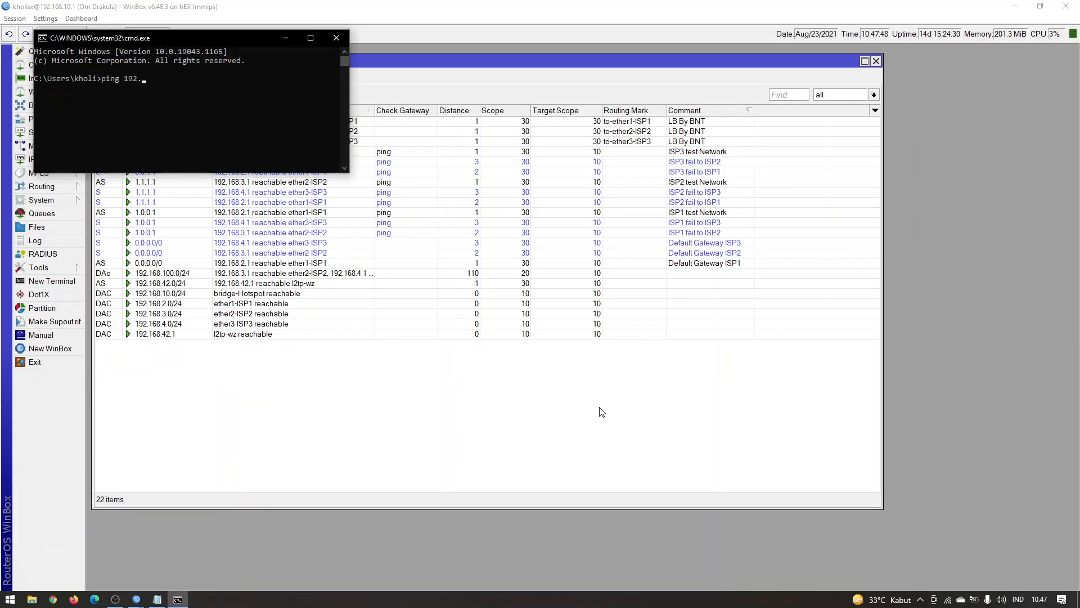
pyautogui.write('168.2.1')
pyautogui.press('Return')
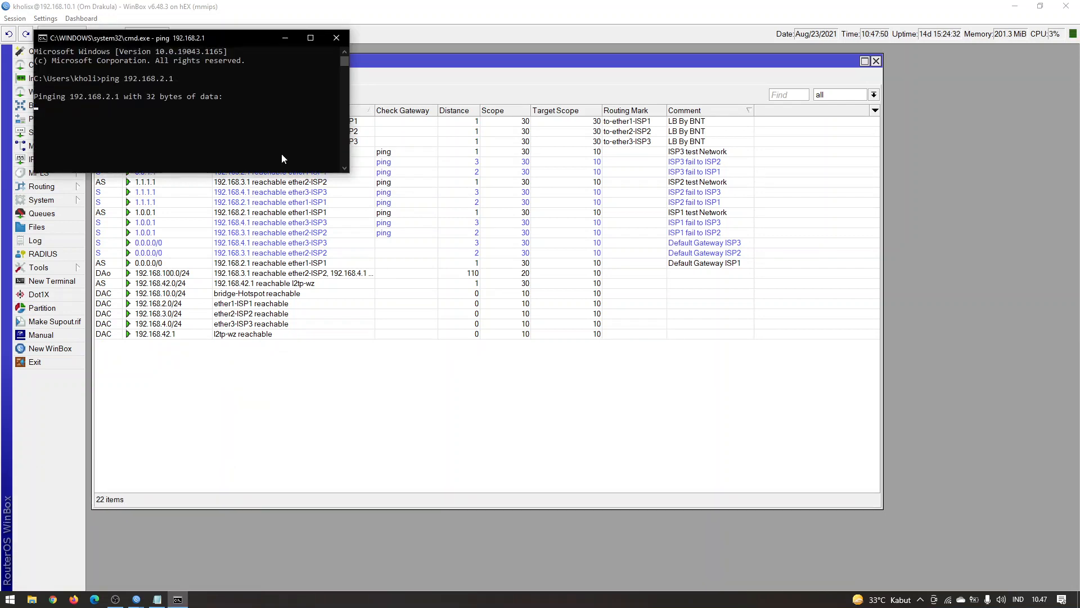
pyautogui.moveTo(144, 40); pyautogui.dragTo(730, 329)
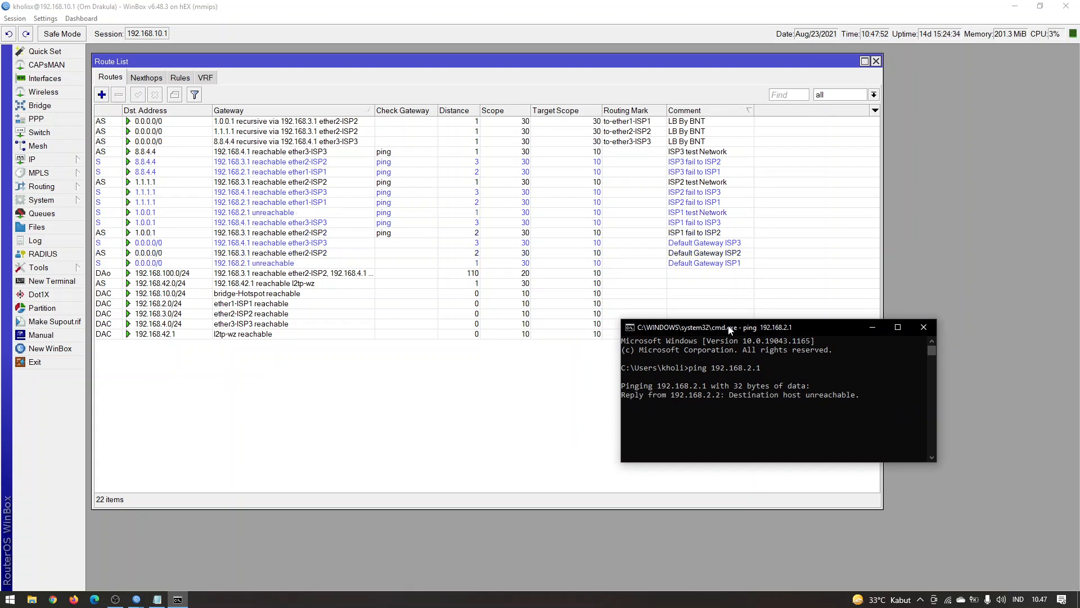
pyautogui.hotkey('ctrl', 'c')
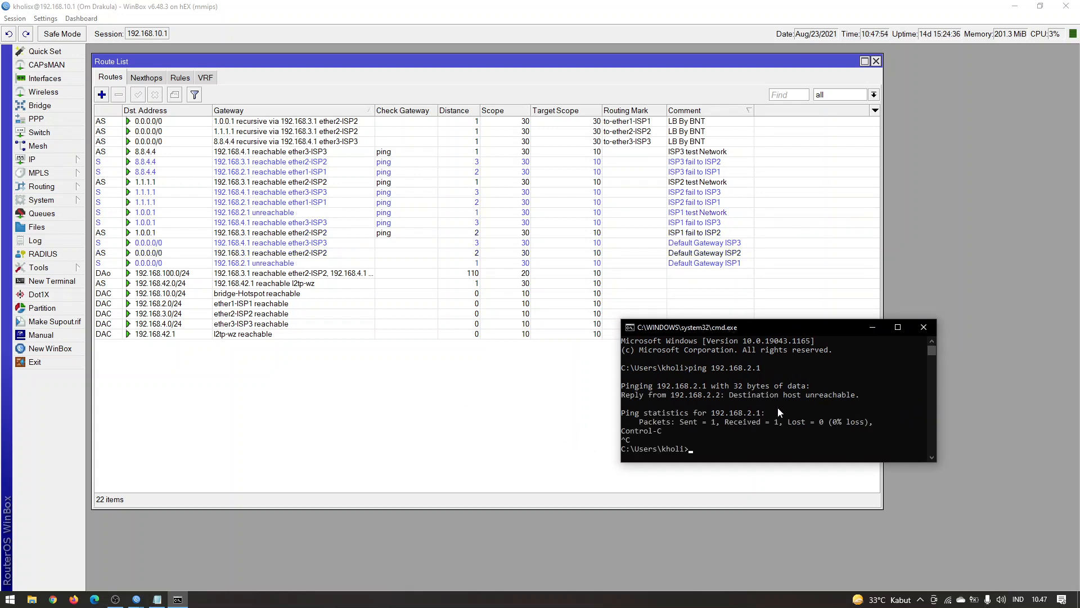
pyautogui.click(932, 327)
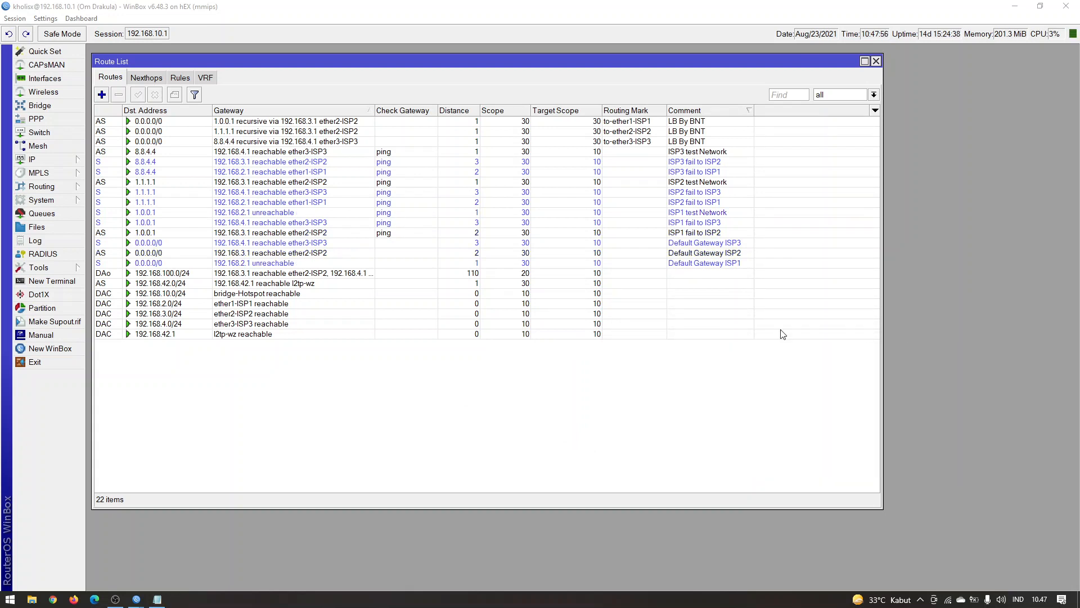
# Examine the to-ether1-ISP1 route's gateway and compare the status and distance of the three 1.0.0.1 test and failover routes
pyautogui.click(357, 121)
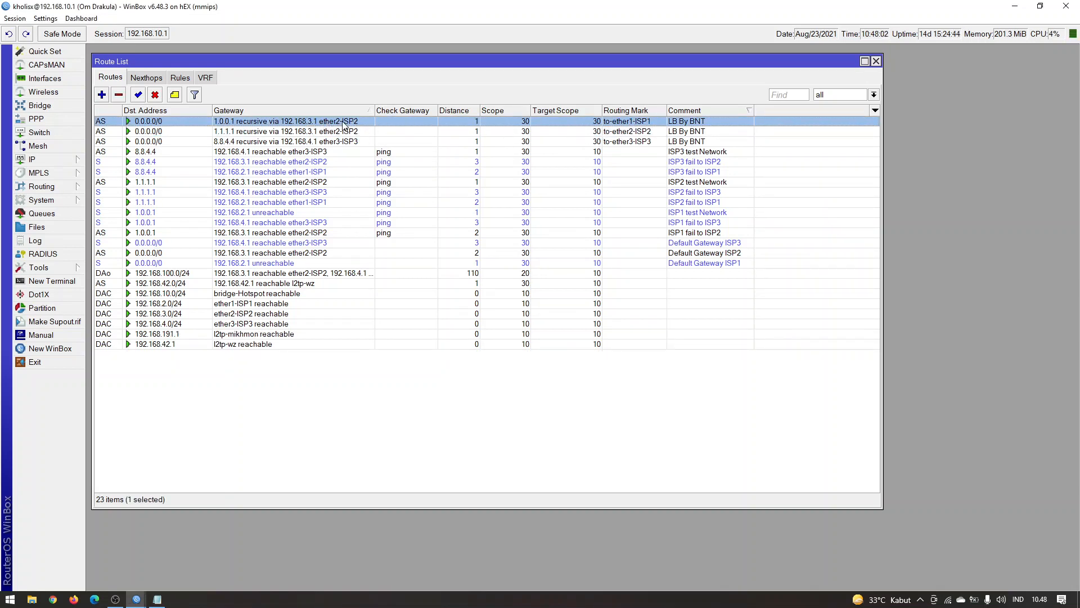
pyautogui.click(343, 133)
pyautogui.click(347, 121)
pyautogui.click(694, 234)
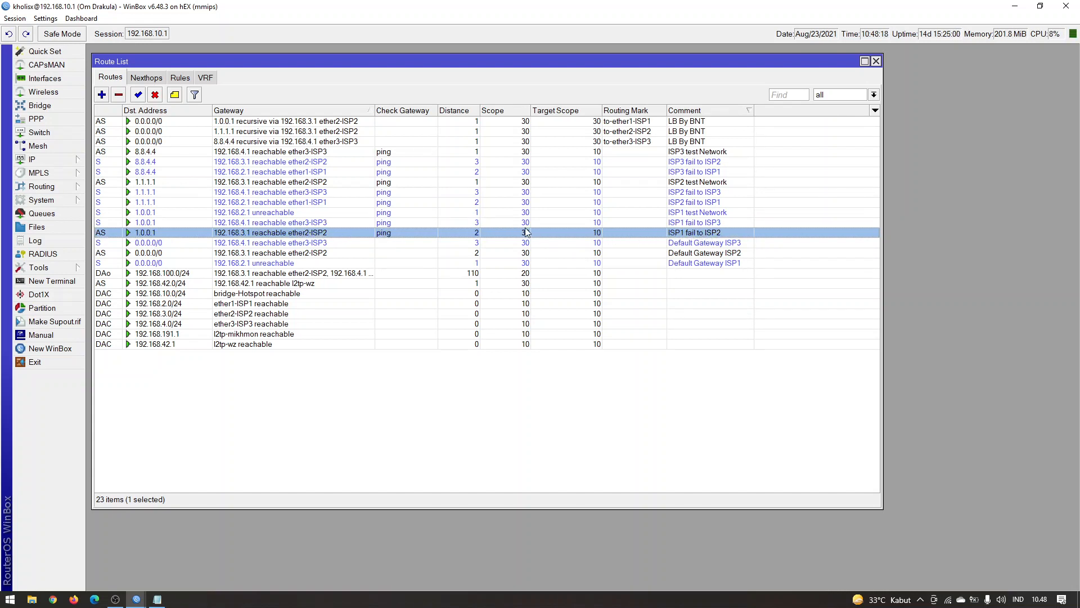
pyautogui.click(493, 215)
pyautogui.click(492, 232)
pyautogui.click(495, 214)
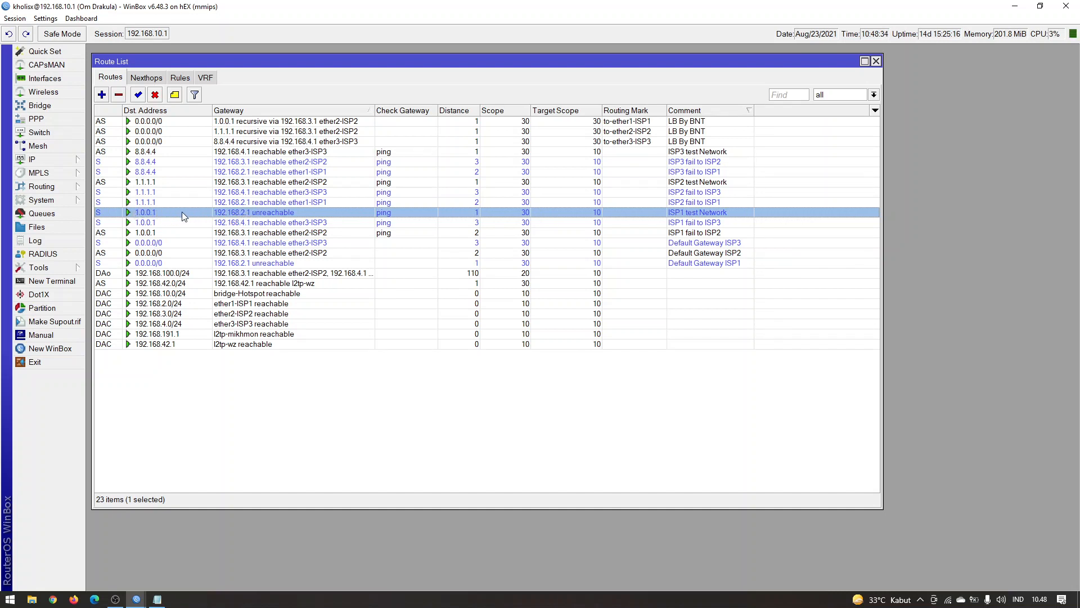
pyautogui.click(454, 233)
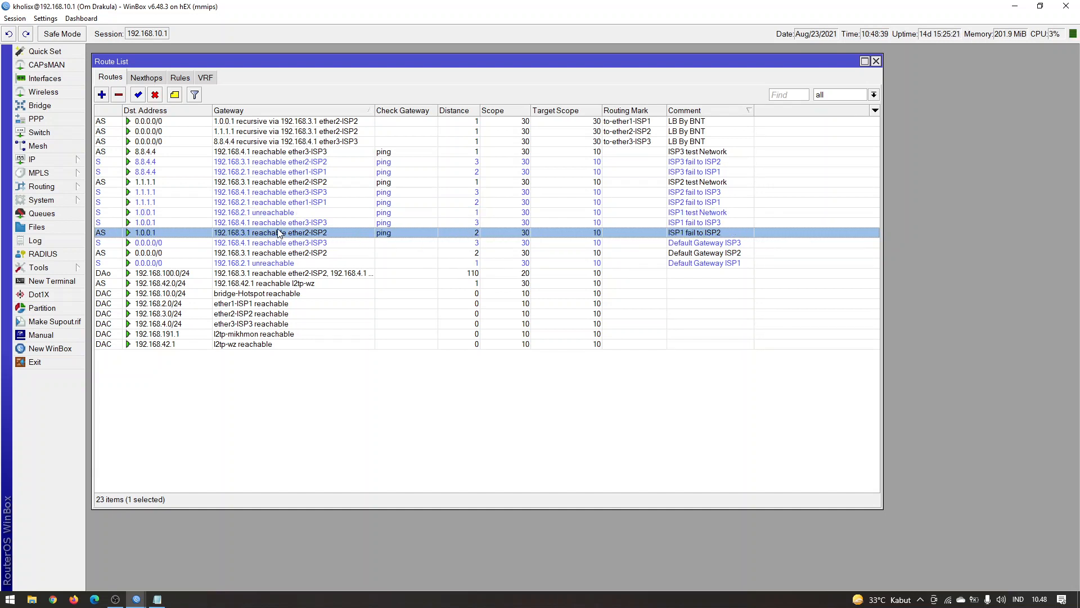
pyautogui.click(328, 222)
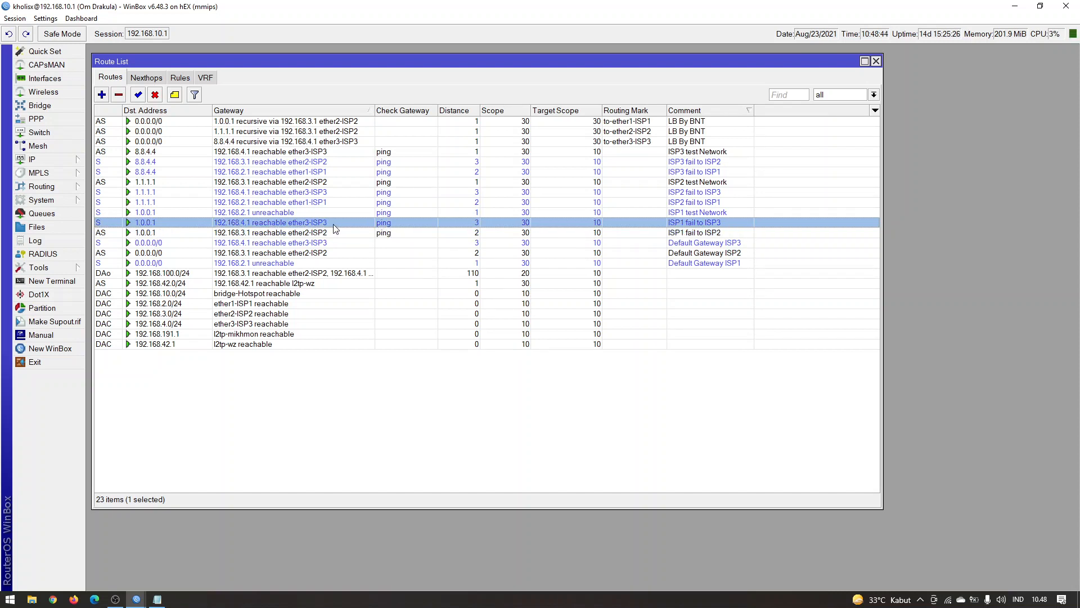
# Review the to-ether2-ISP2 route and the failover routes for 1.1.1.1 and 8.8.4.4, then clear the selection
pyautogui.hotkey('alt', 'Tab')
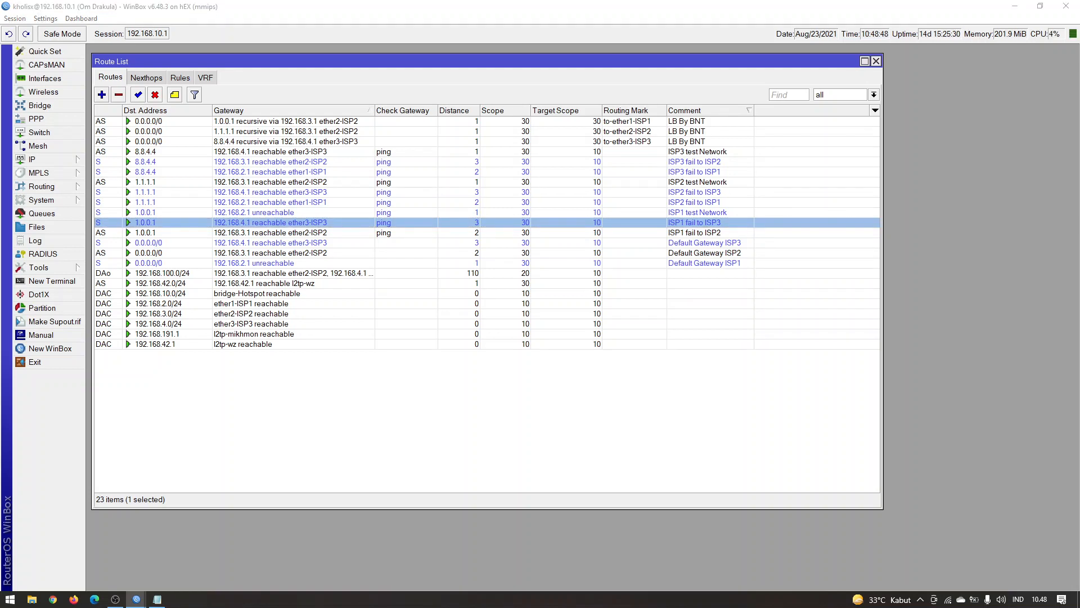
pyautogui.click(374, 133)
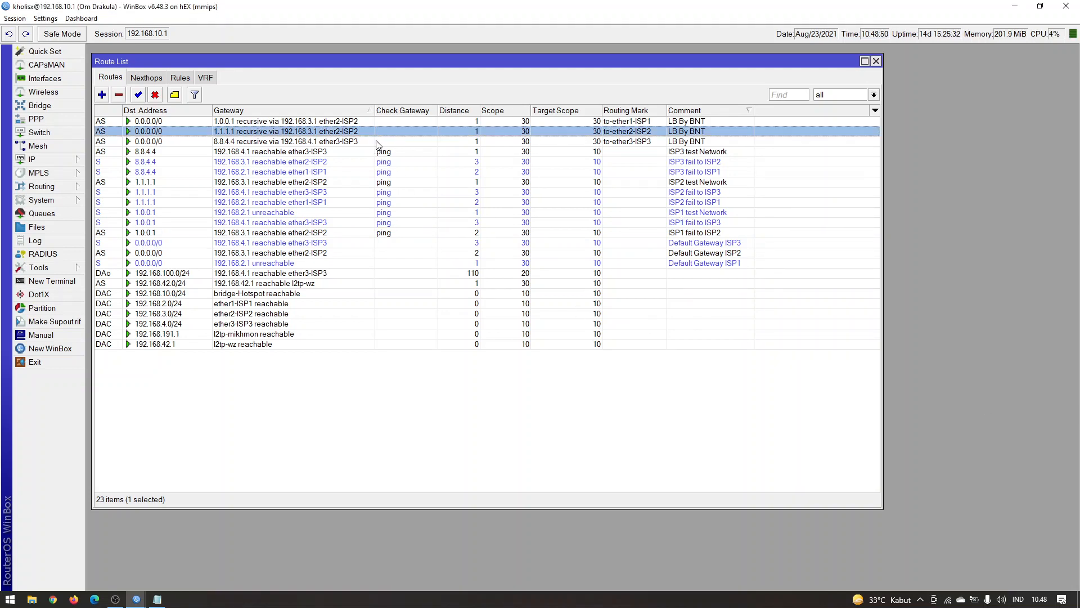
pyautogui.click(420, 194)
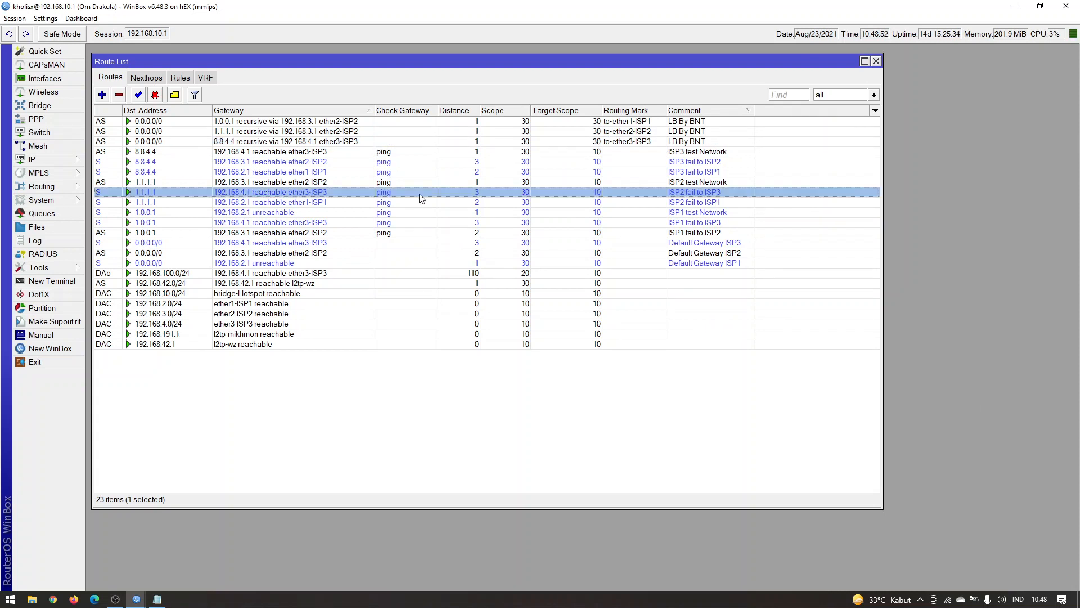
pyautogui.press('Up')
pyautogui.press('Up')
pyautogui.press('Up')
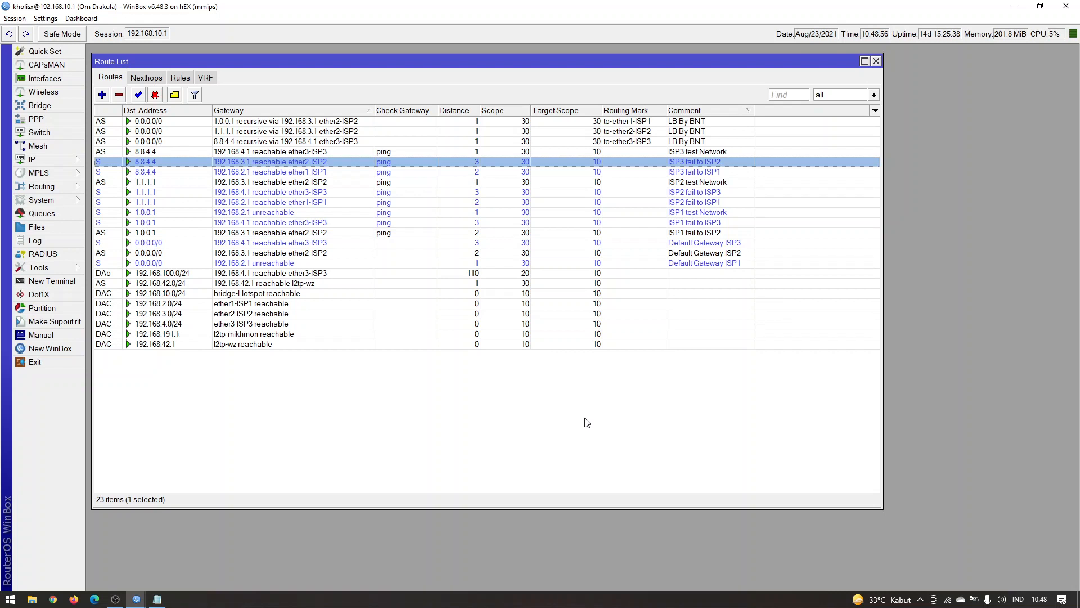
pyautogui.click(551, 403)
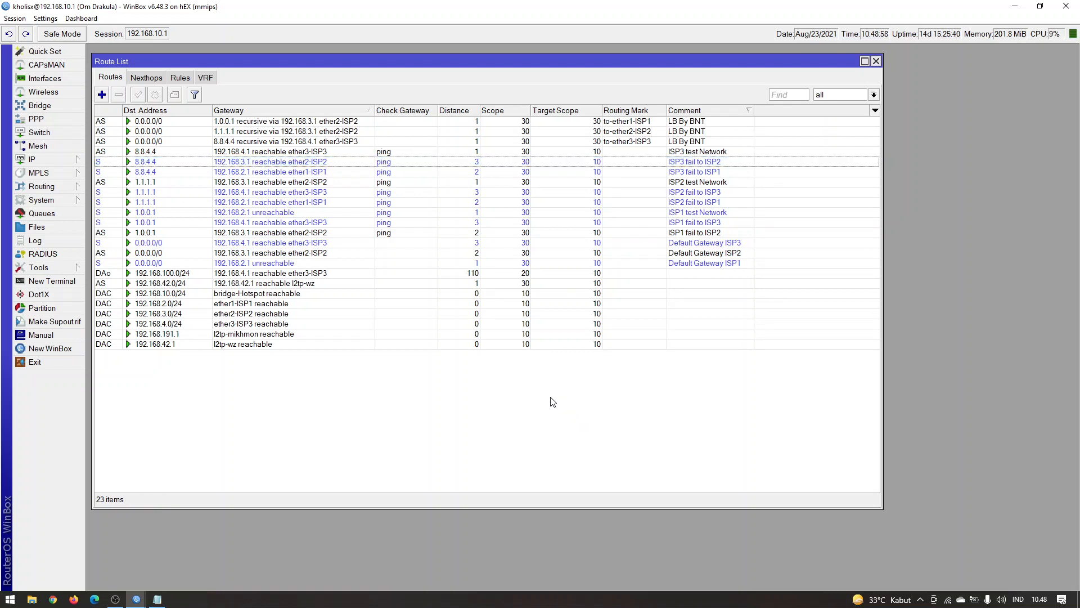
# Check the routing marks and recursive gateways of the three LB By BNT routes during the ISP2 failover test
pyautogui.click(649, 120)
pyautogui.click(646, 132)
pyautogui.click(647, 142)
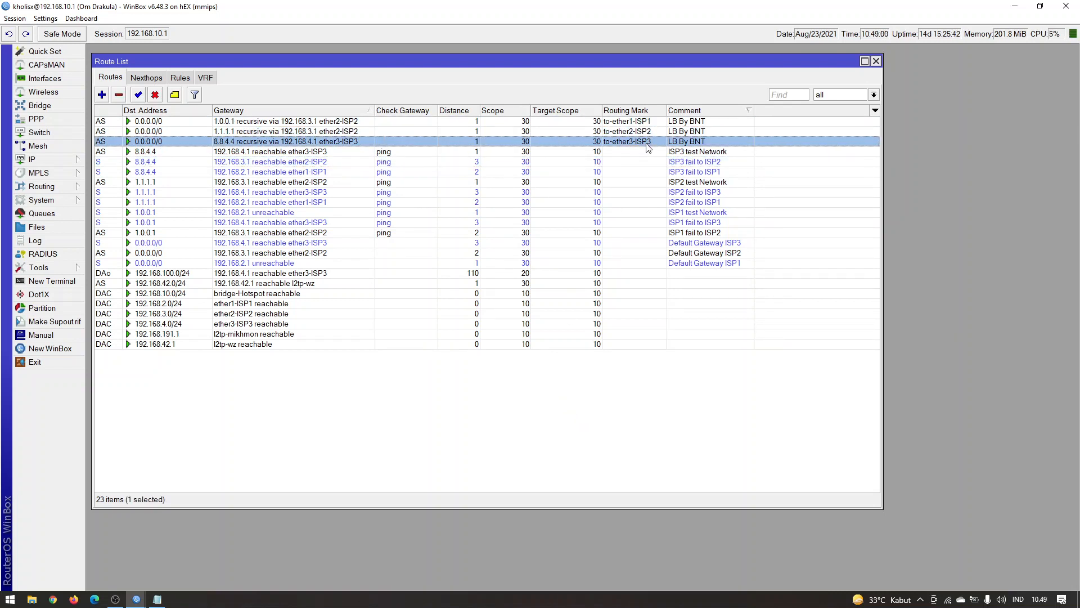
pyautogui.click(412, 131)
pyautogui.click(413, 121)
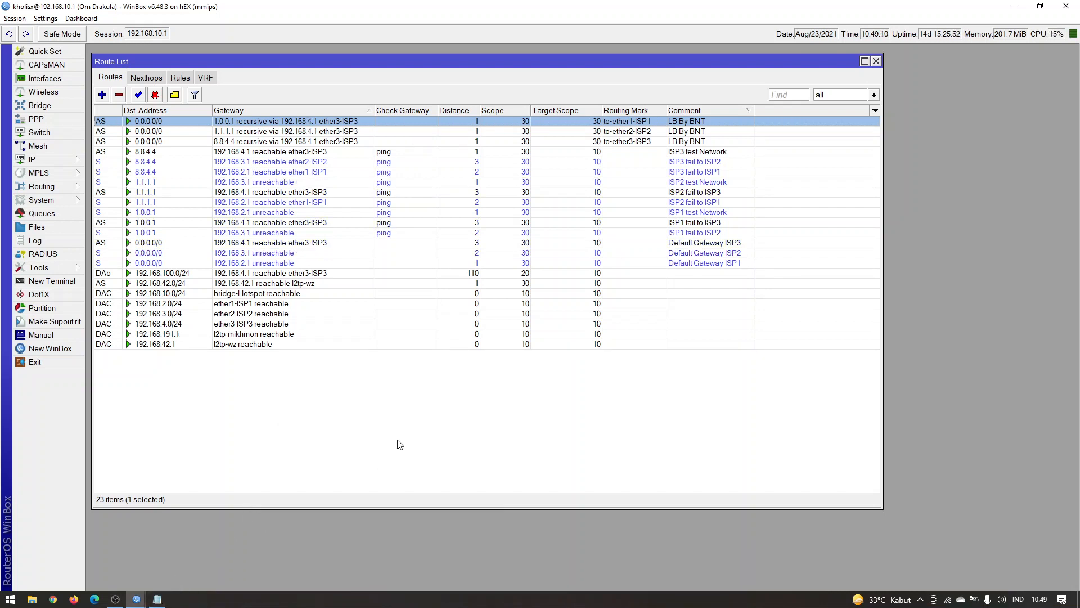
pyautogui.click(354, 133)
pyautogui.click(356, 141)
pyautogui.click(359, 132)
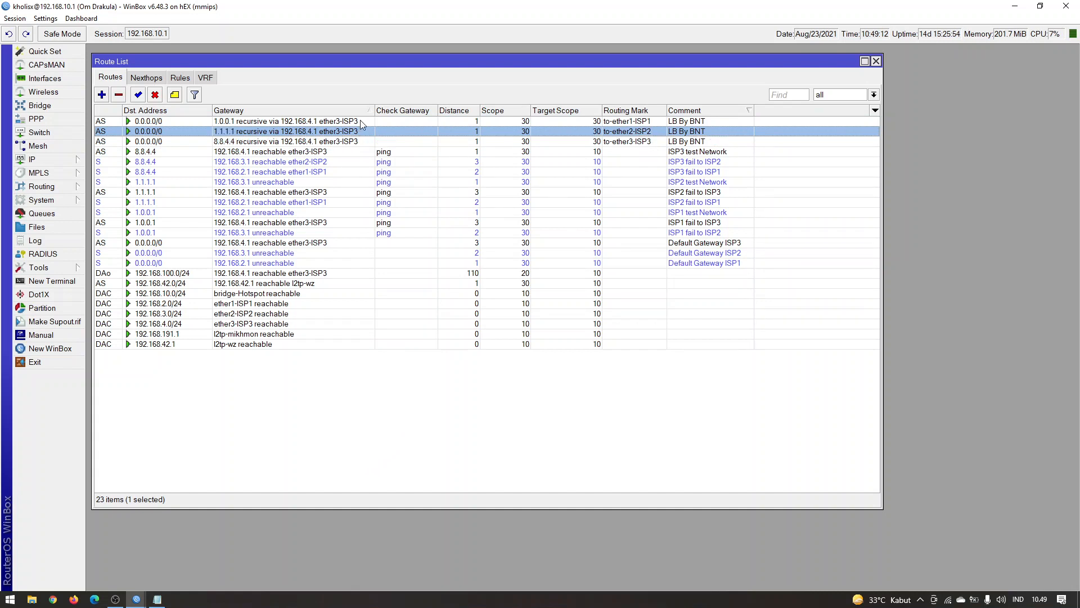
pyautogui.click(360, 121)
pyautogui.click(361, 132)
pyautogui.click(361, 141)
pyautogui.click(361, 131)
pyautogui.click(361, 121)
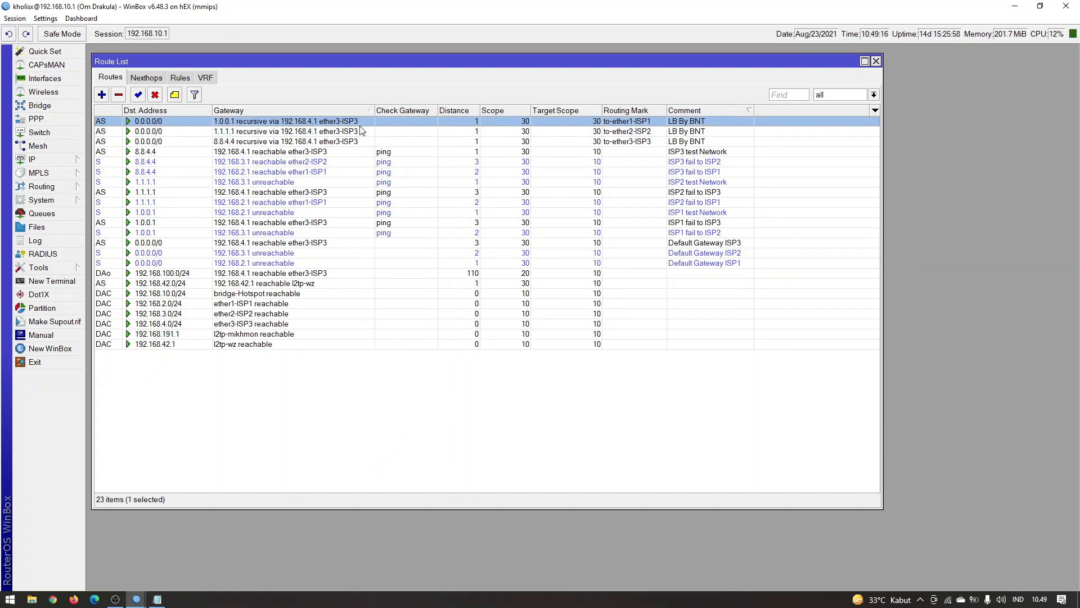
pyautogui.click(360, 131)
pyautogui.click(360, 141)
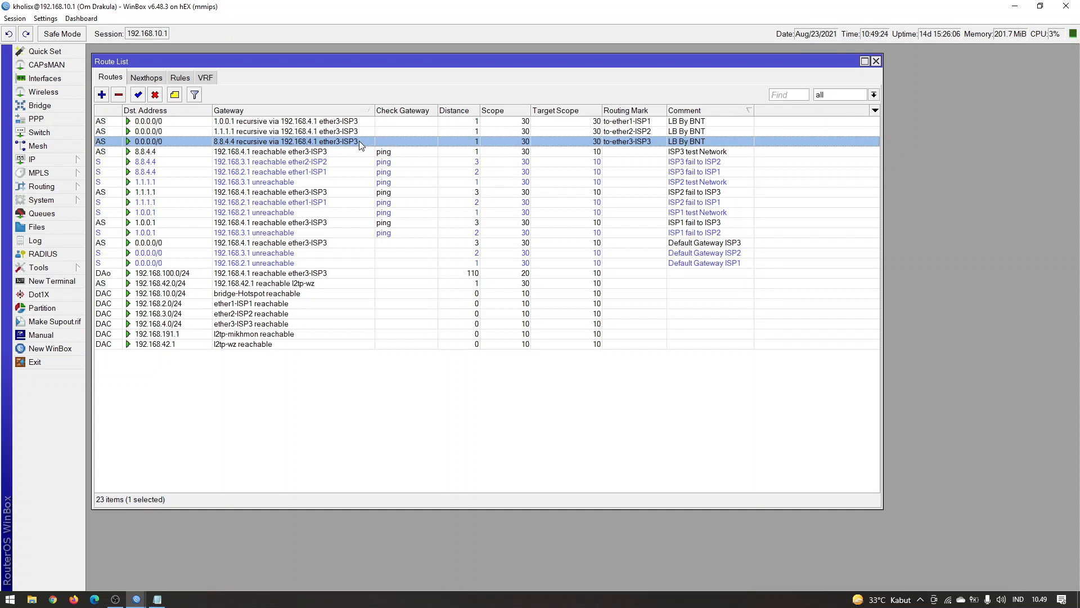
# Select the nine ping-checked routes from ISP3 test Network to ISP1 fail to ISP2 for review, then clear the selection
pyautogui.click(717, 152)
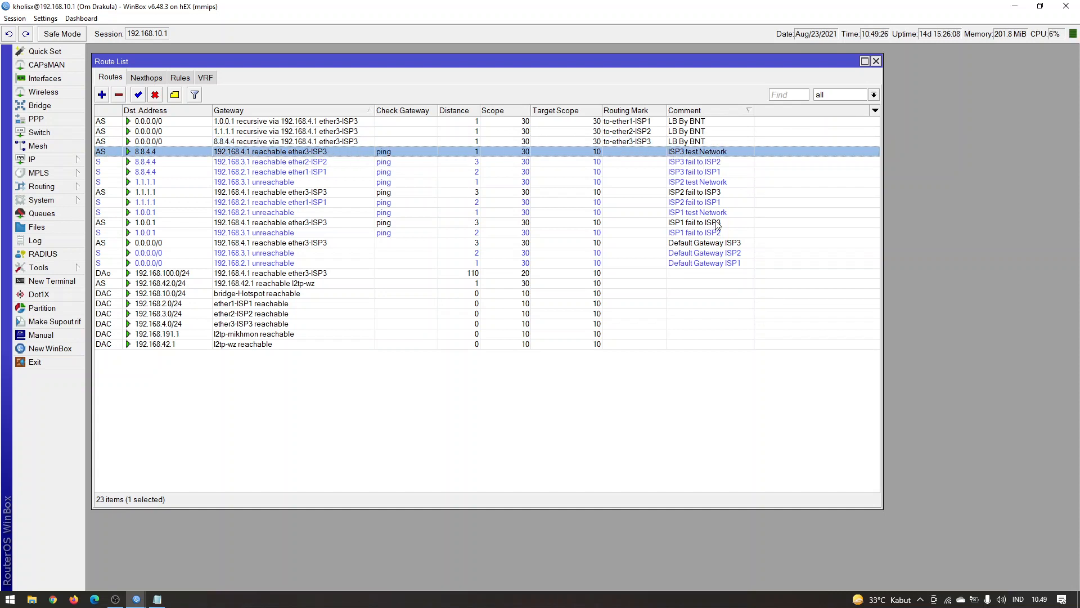
pyautogui.keyDown('shift'); pyautogui.click(726, 233); pyautogui.keyUp('shift')
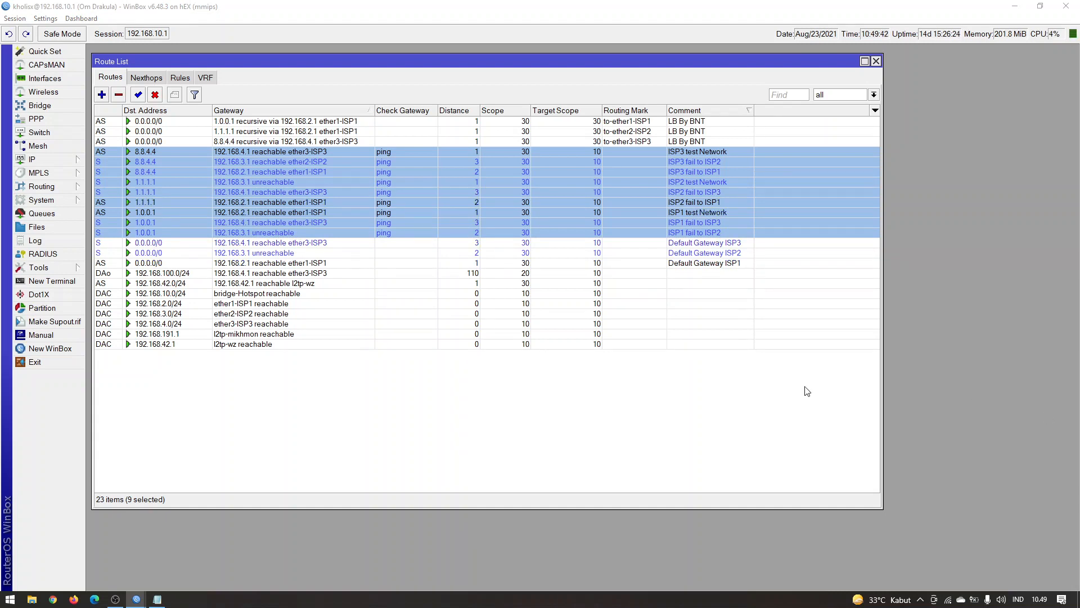
pyautogui.click(546, 442)
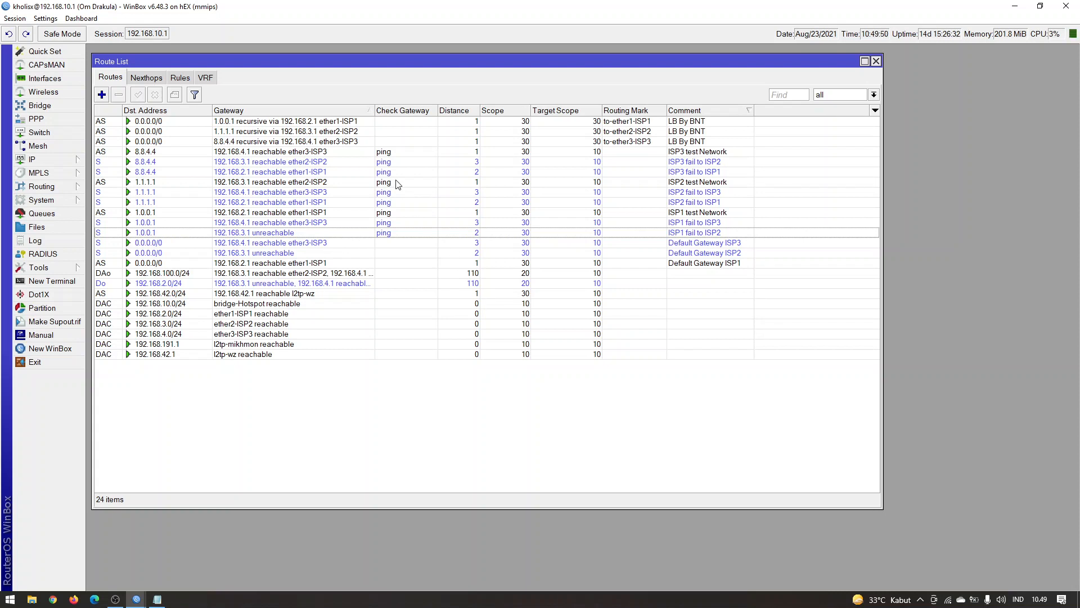
# Recheck the to-ether1-ISP1 and to-ether3-ISP3 gateways and the ISP3 test Network, ISP1 test Network and ISP1 fail to ISP2 routes
pyautogui.click(347, 124)
pyautogui.click(346, 142)
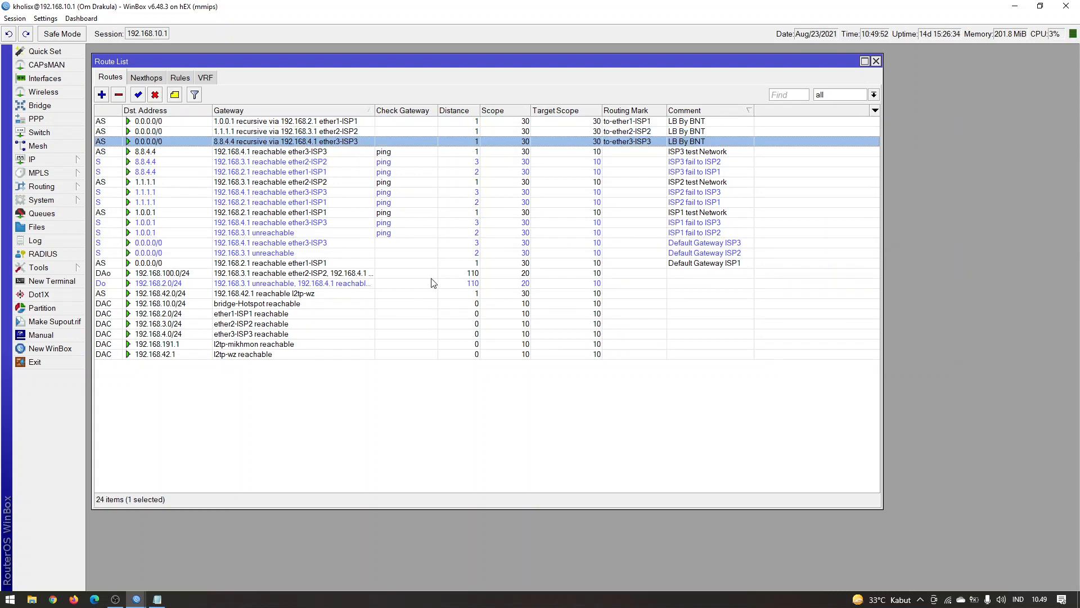
pyautogui.click(422, 153)
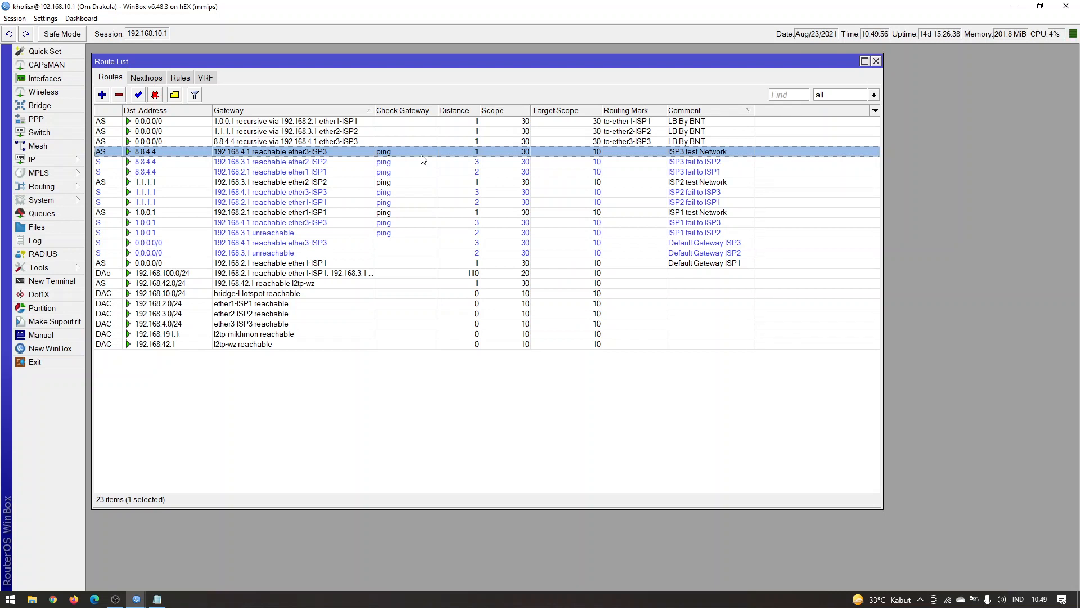
pyautogui.click(668, 213)
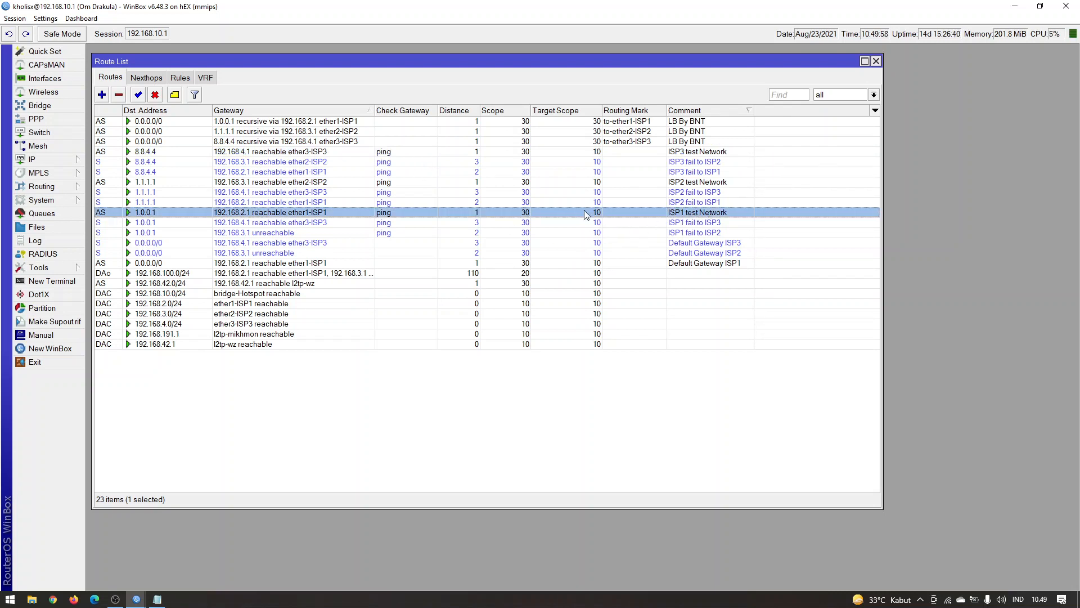
pyautogui.click(480, 233)
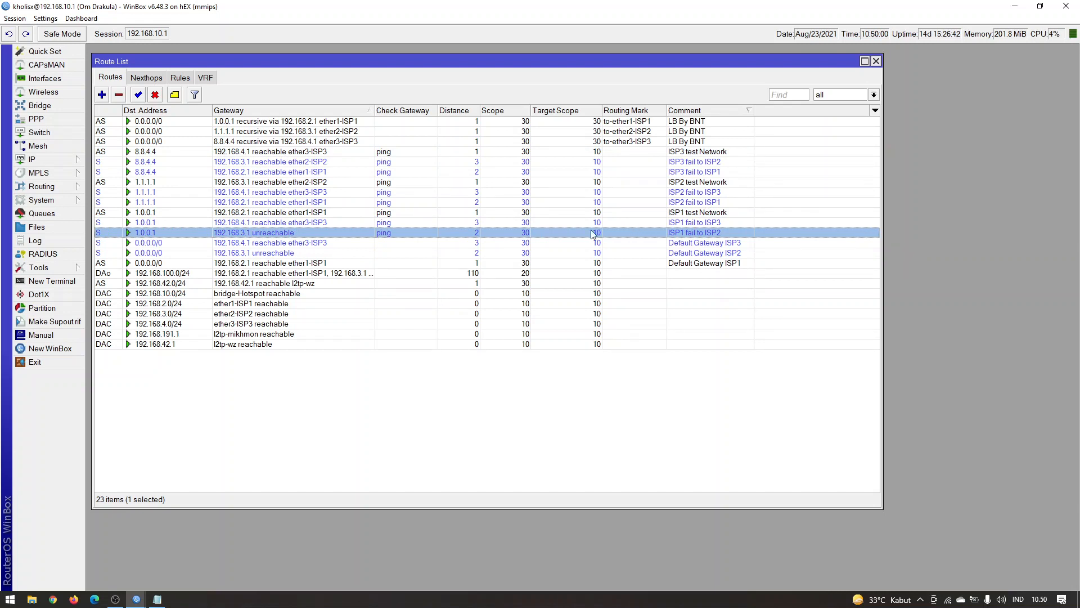
# Compare the distances of the ISP1 test Network, ISP1 fail to ISP2 and ISP1 fail to ISP3 routes for 1.0.0.1
pyautogui.click(482, 213)
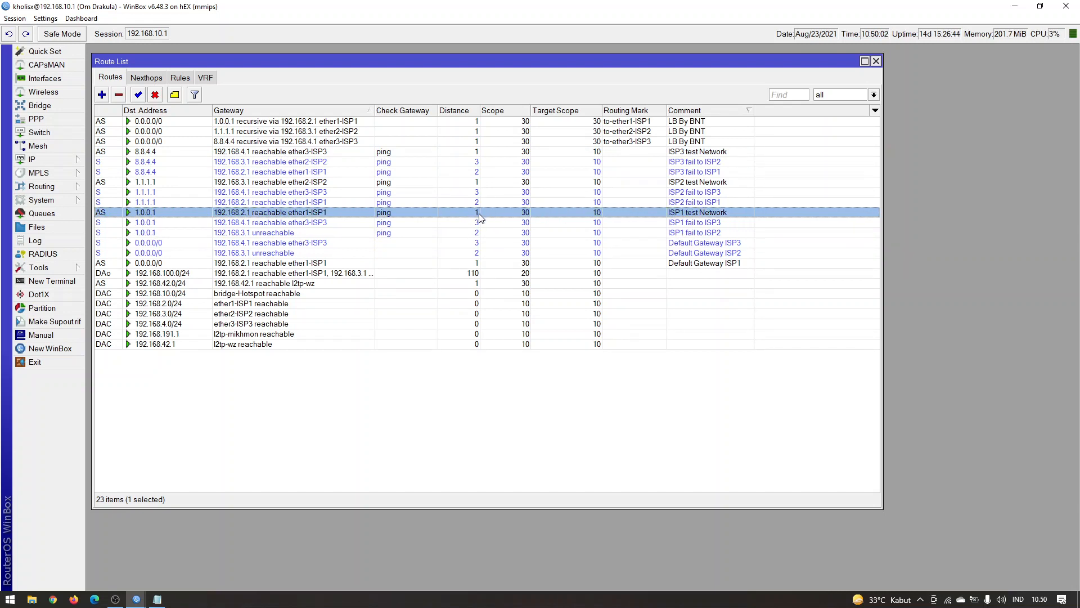
pyautogui.click(484, 222)
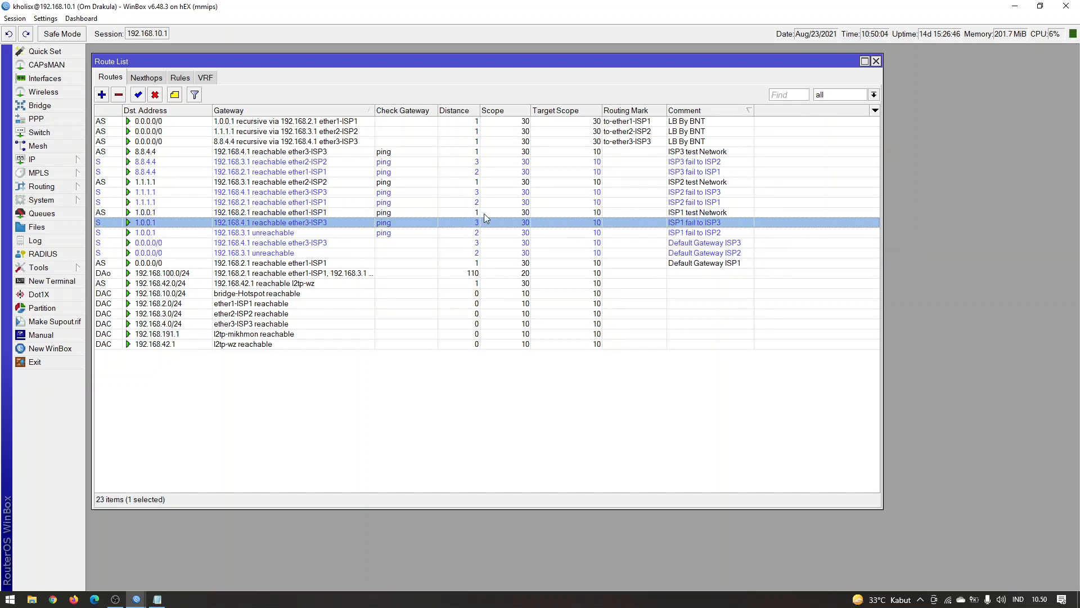
pyautogui.click(484, 213)
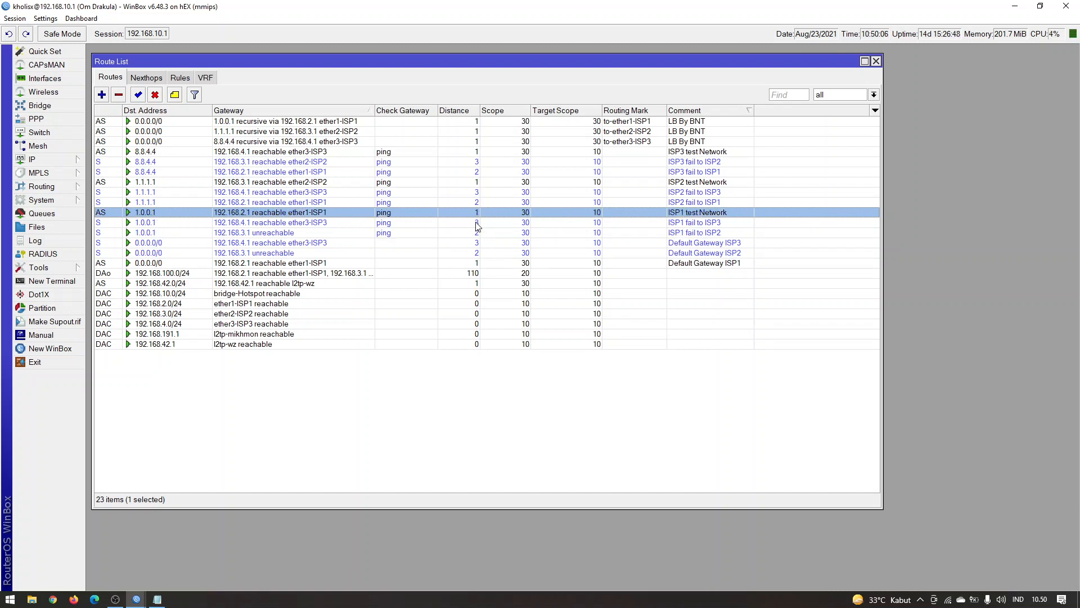
pyautogui.click(476, 233)
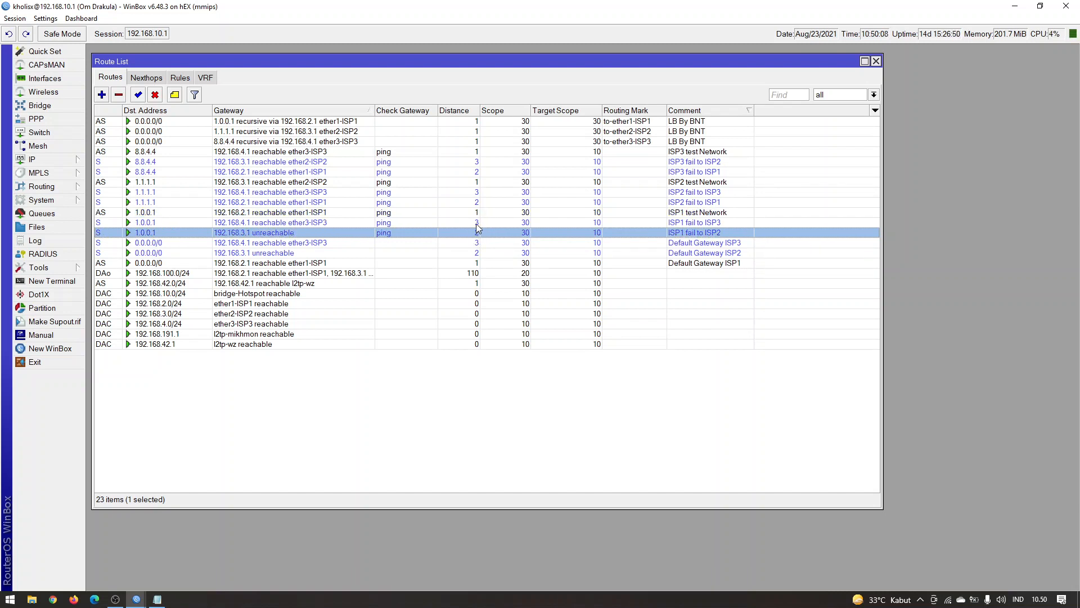
pyautogui.click(477, 224)
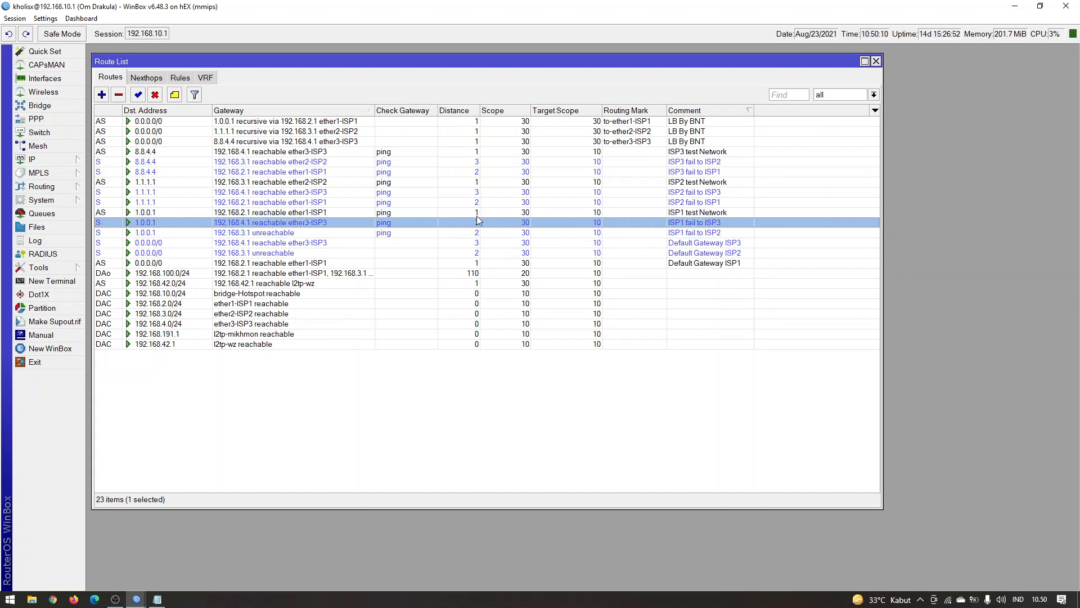
pyautogui.click(477, 233)
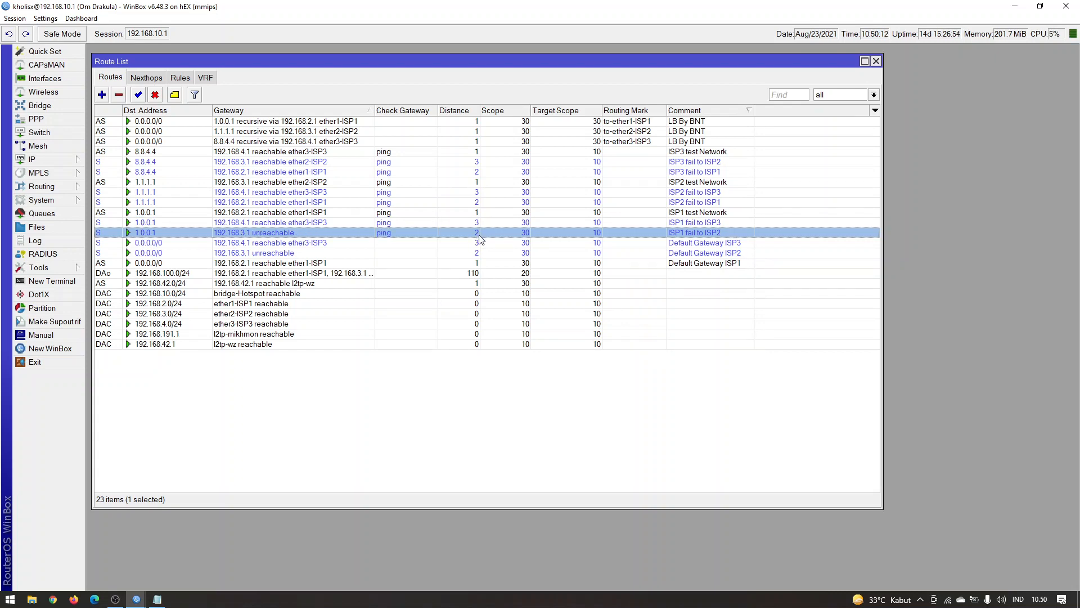
pyautogui.moveTo(478, 236)
pyautogui.mouseDown()
pyautogui.moveTo(489, 211)
pyautogui.moveTo(488, 233)
pyautogui.mouseUp()
# Switch to the Notepad notes and insert an empty line below the "failover rules:" heading
pyautogui.click(152, 601)
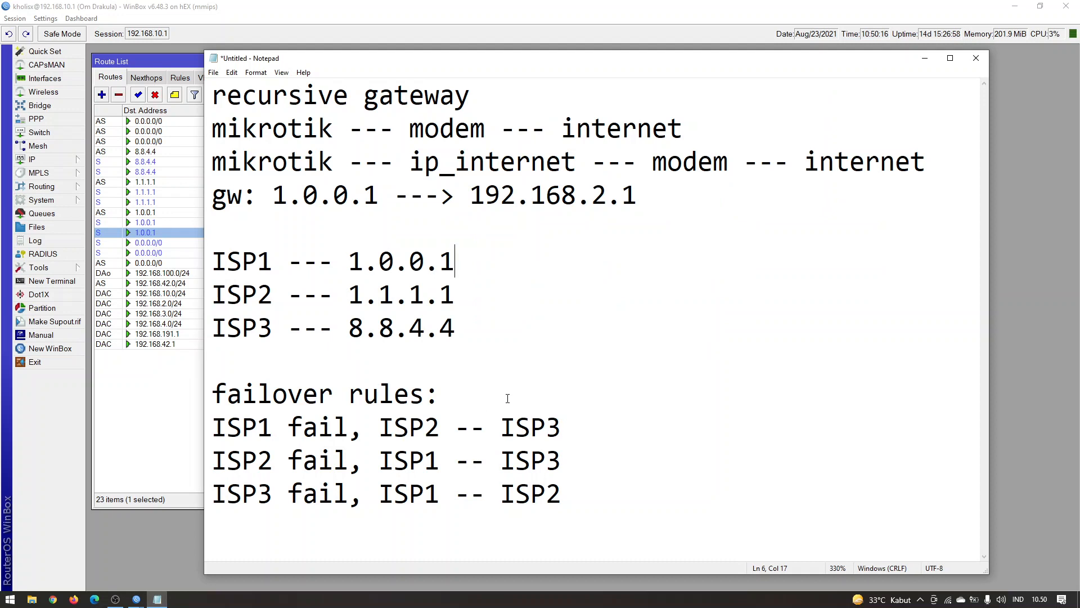
pyautogui.click(529, 408)
pyautogui.press('Return')
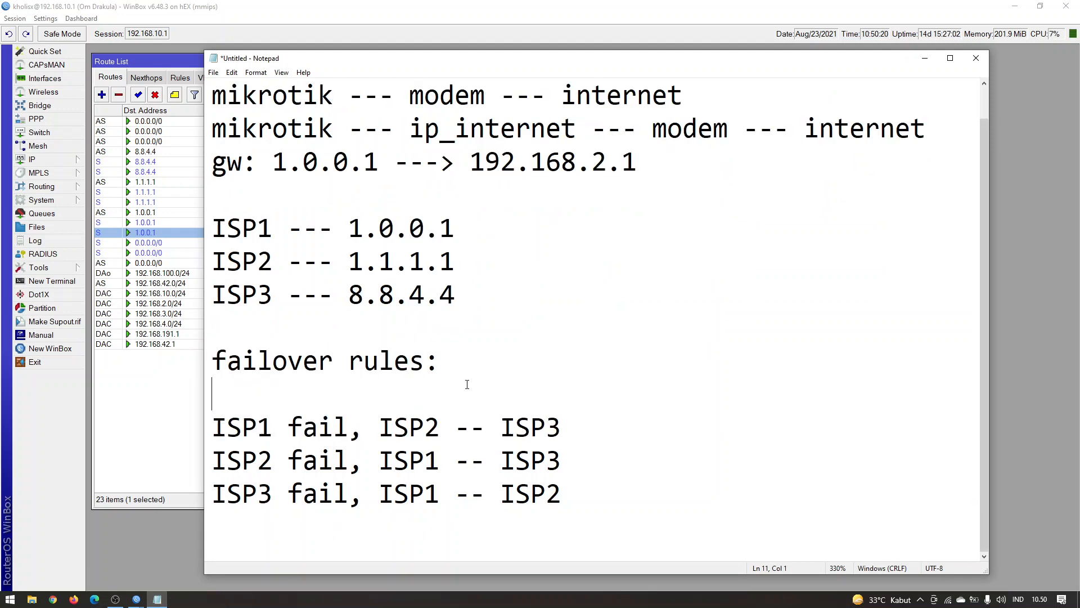
pyautogui.write('distan')
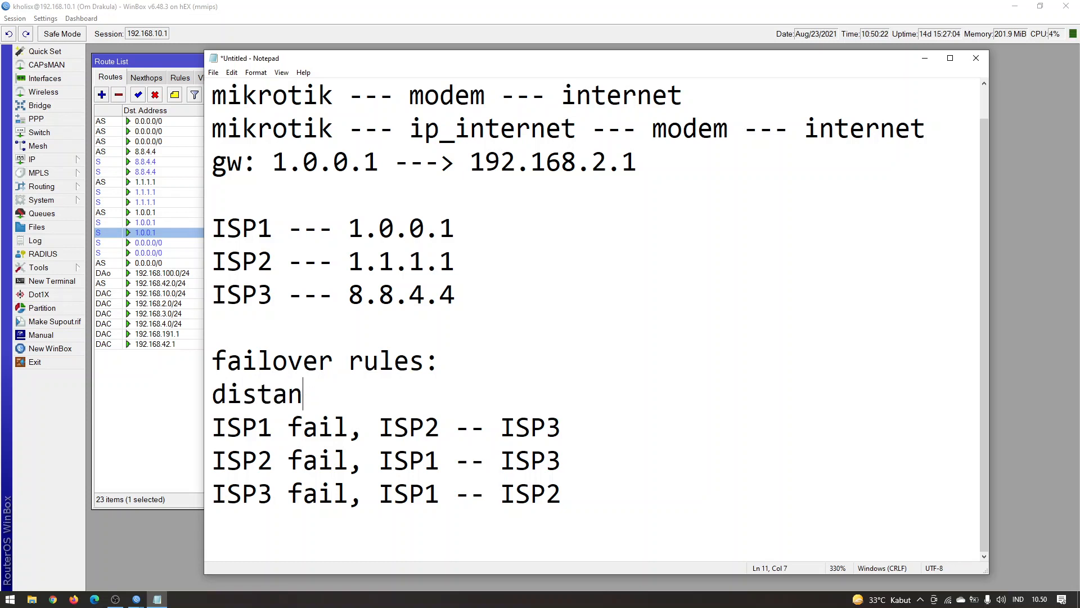
pyautogui.press('BackSpace')
pyautogui.press('BackSpace')
pyautogui.press('BackSpace')
pyautogui.press('BackSpace')
pyautogui.press('BackSpace')
# Enter the spaced-out numbers 1, 2 and 3 on the new line, one above each column of the failover rules
pyautogui.press('BackSpace')
pyautogui.press('BackSpace')
pyautogui.press('BackSpace')
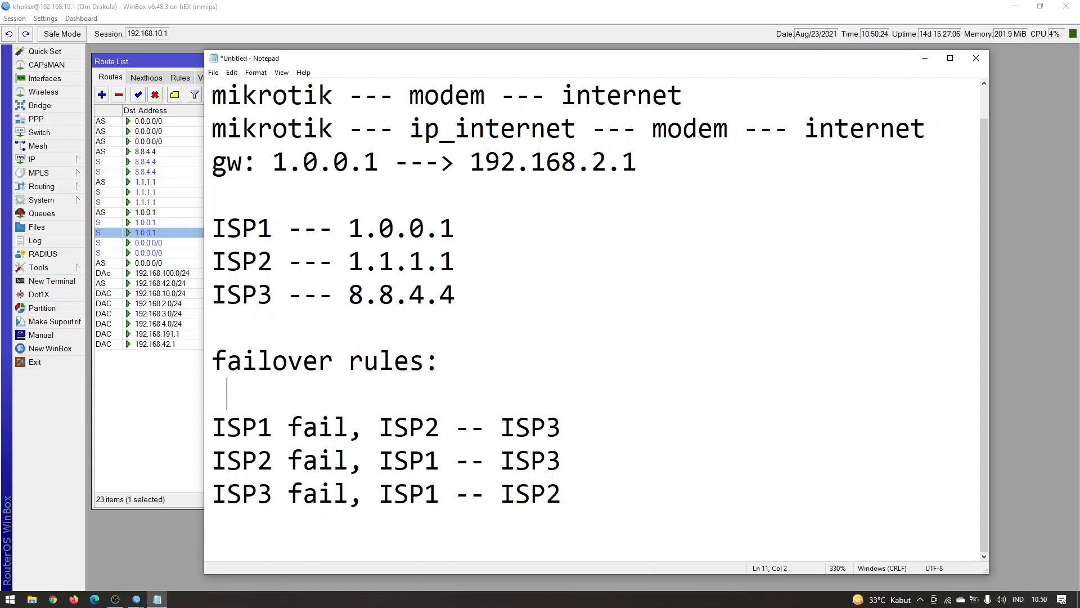
pyautogui.write('1      2       3')
pyautogui.press('BackSpace')
pyautogui.press('BackSpace')
pyautogui.write('3')
pyautogui.press('Left')
# Review the "ISP1 fail, ISP2 -- ISP3" rule against the numbers 1, 2 and 3 above it, and return to the WinBox route list
pyautogui.moveTo(348, 428); pyautogui.dragTo(227, 428)
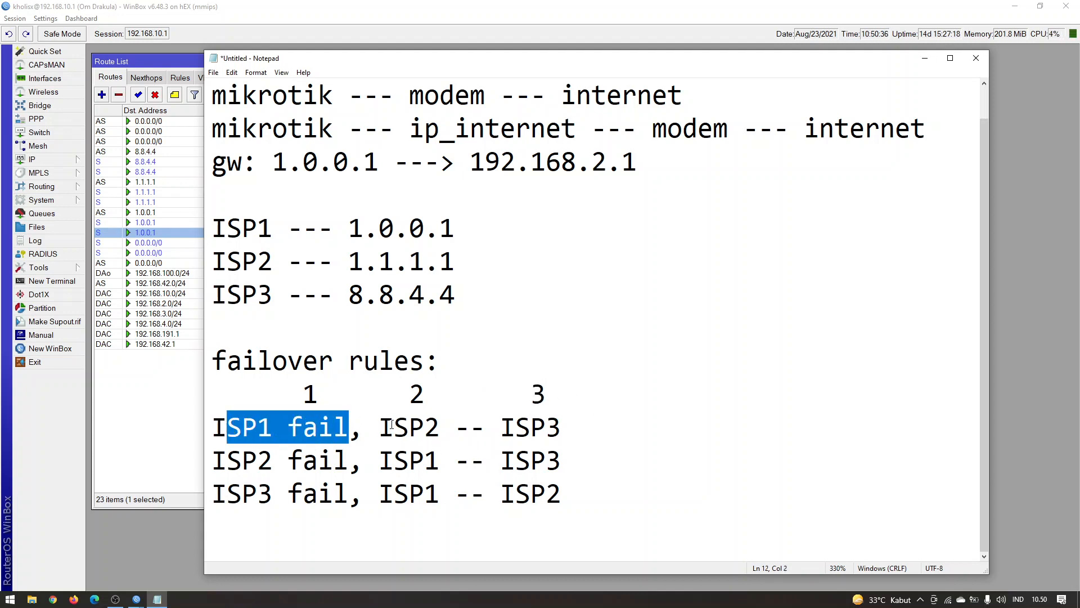
pyautogui.moveTo(409, 391); pyautogui.dragTo(426, 388)
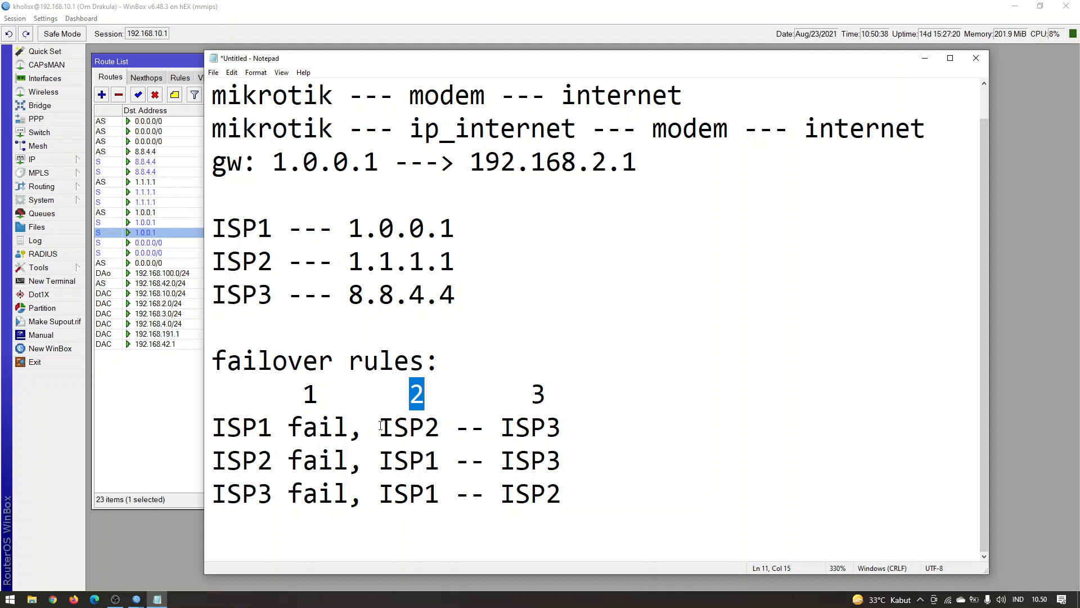
pyautogui.moveTo(381, 426); pyautogui.dragTo(447, 427)
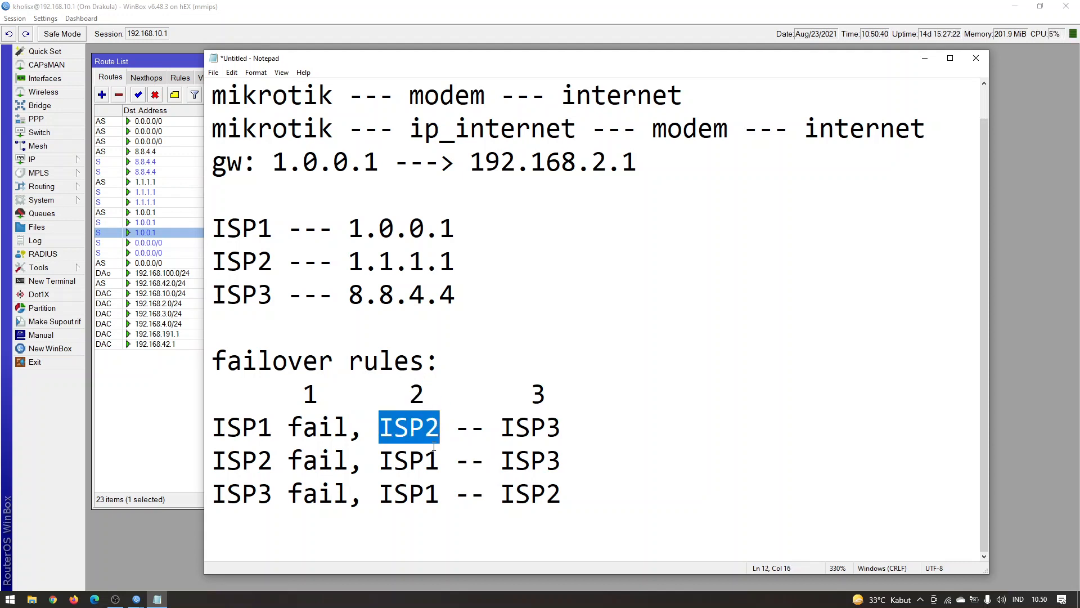
pyautogui.click(412, 430)
pyautogui.moveTo(528, 389); pyautogui.dragTo(548, 389)
pyautogui.click(568, 390)
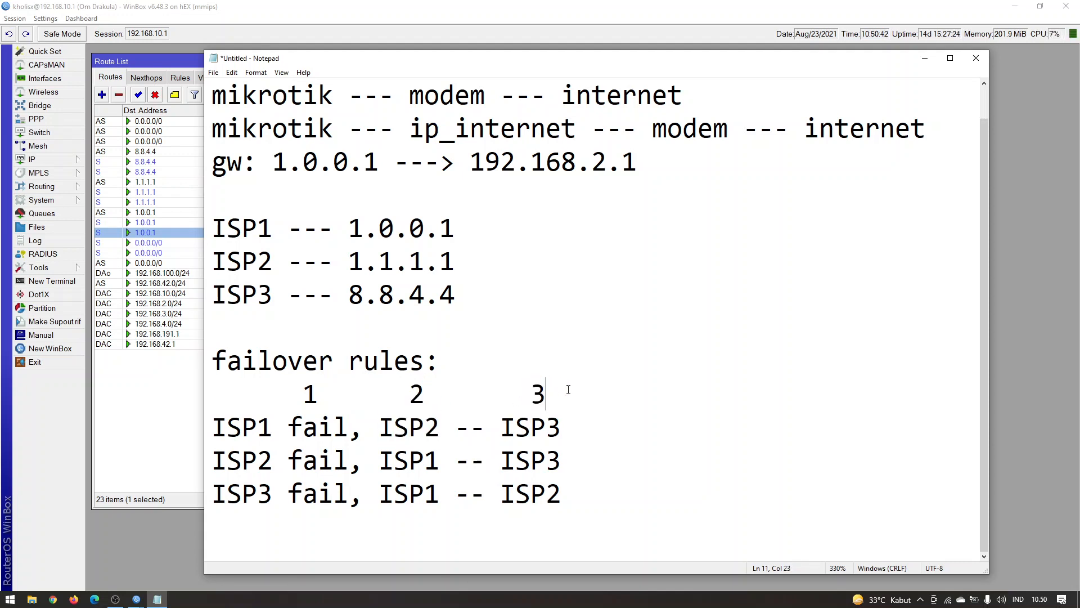
pyautogui.moveTo(575, 432); pyautogui.dragTo(497, 432)
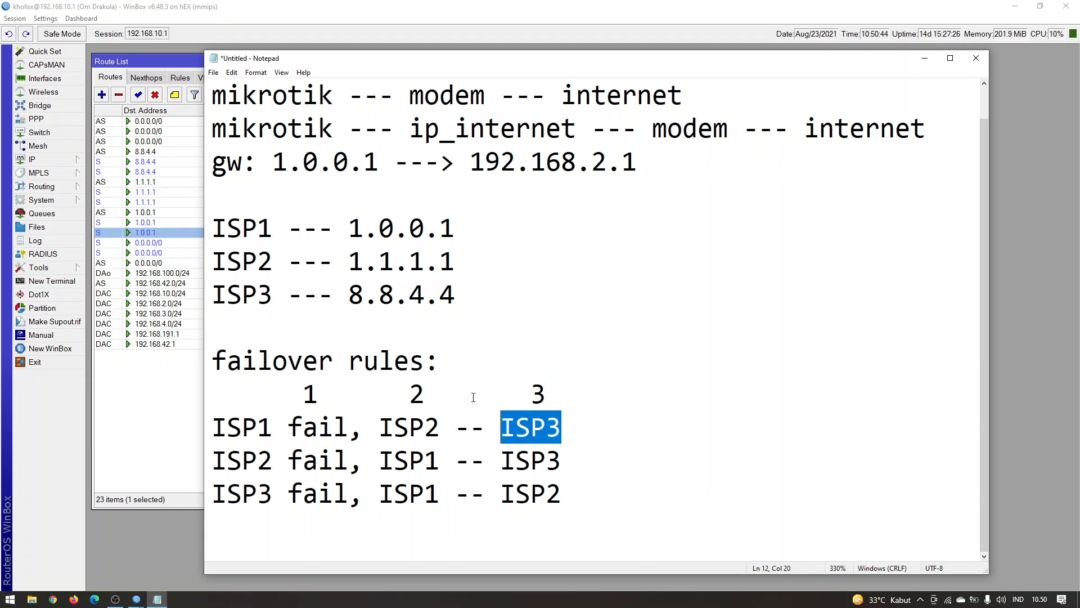
pyautogui.click(158, 393)
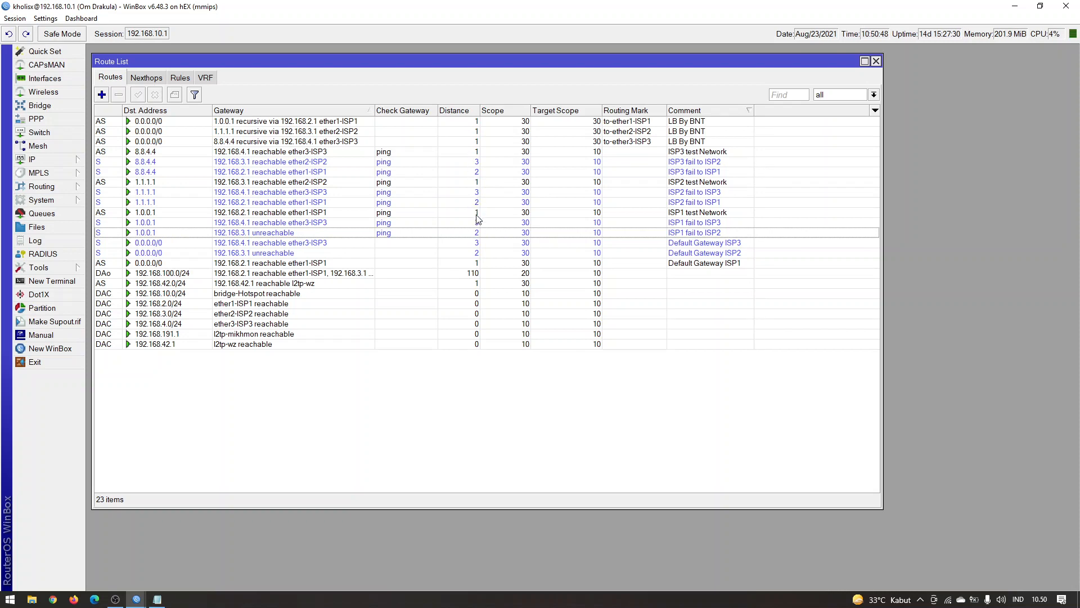
# Switch back to the Notepad notes and recheck the failover order of ISP1, ISP2 and ISP3 in the first rule
pyautogui.click(151, 602)
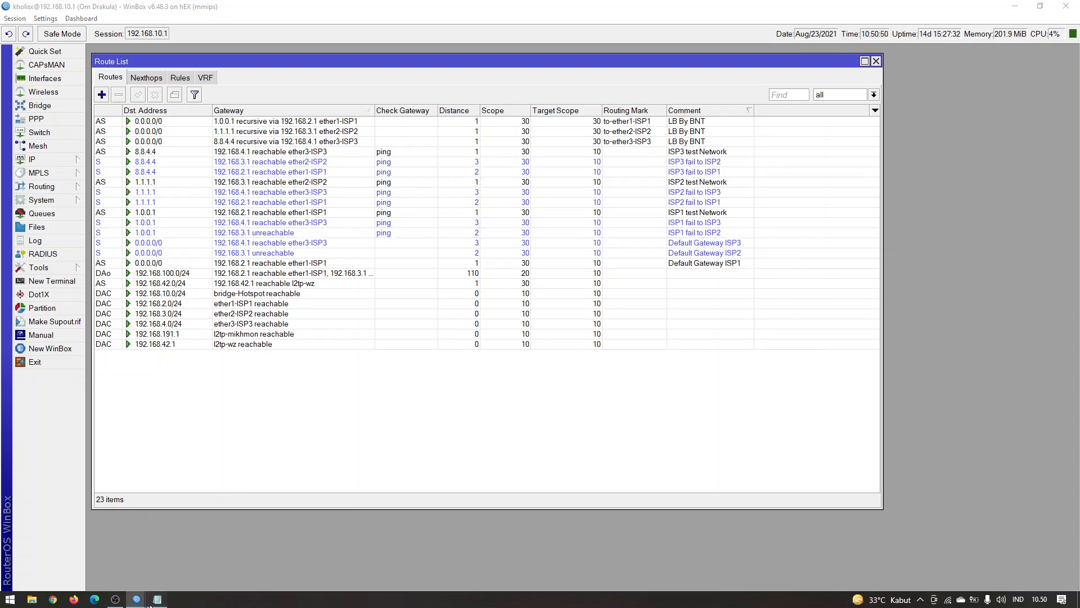
pyautogui.click(590, 423)
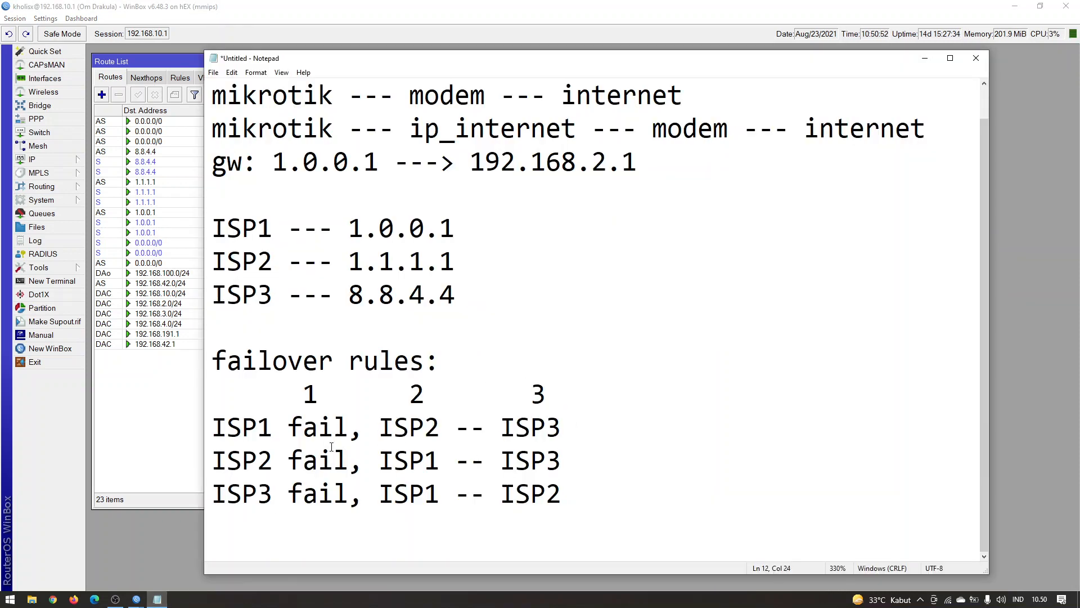
pyautogui.doubleClick(254, 431)
pyautogui.doubleClick(413, 426)
pyautogui.click(506, 428)
pyautogui.doubleClick(530, 431)
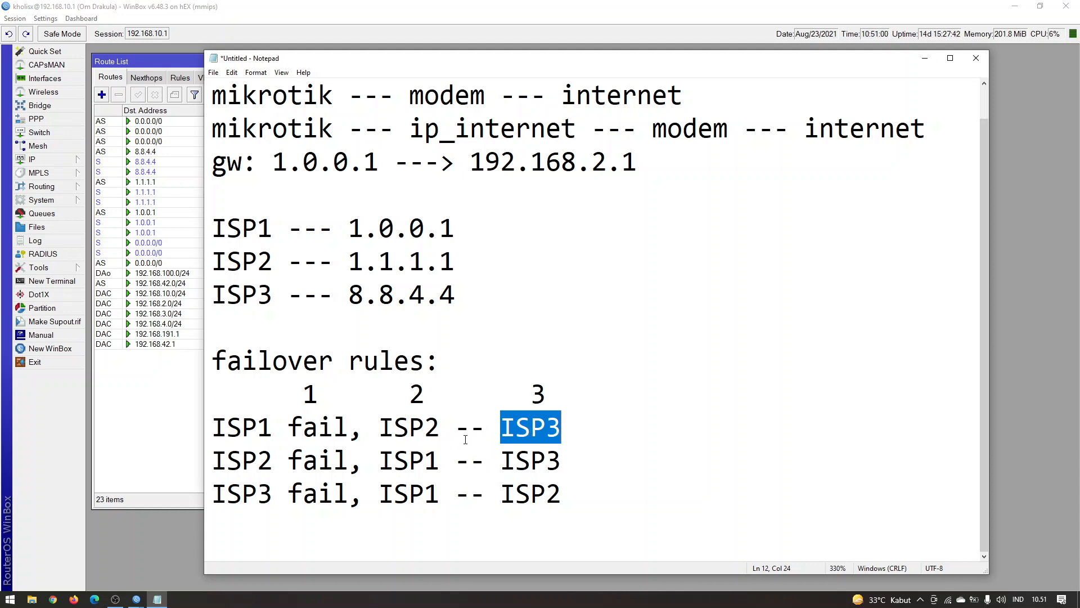
pyautogui.click(423, 417)
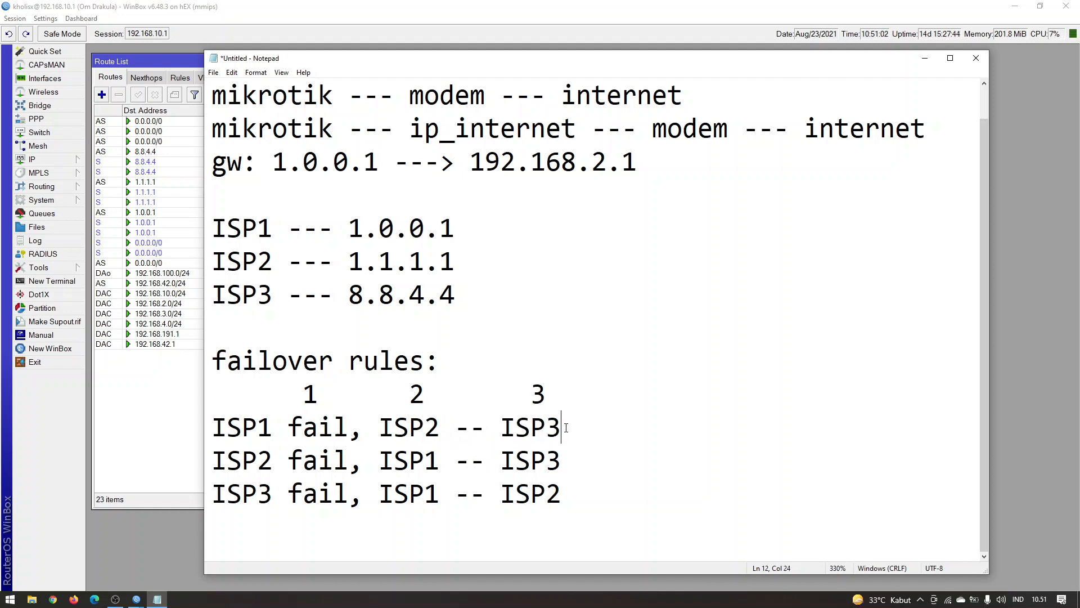
pyautogui.moveTo(564, 431); pyautogui.dragTo(533, 420)
pyautogui.doubleClick(533, 419)
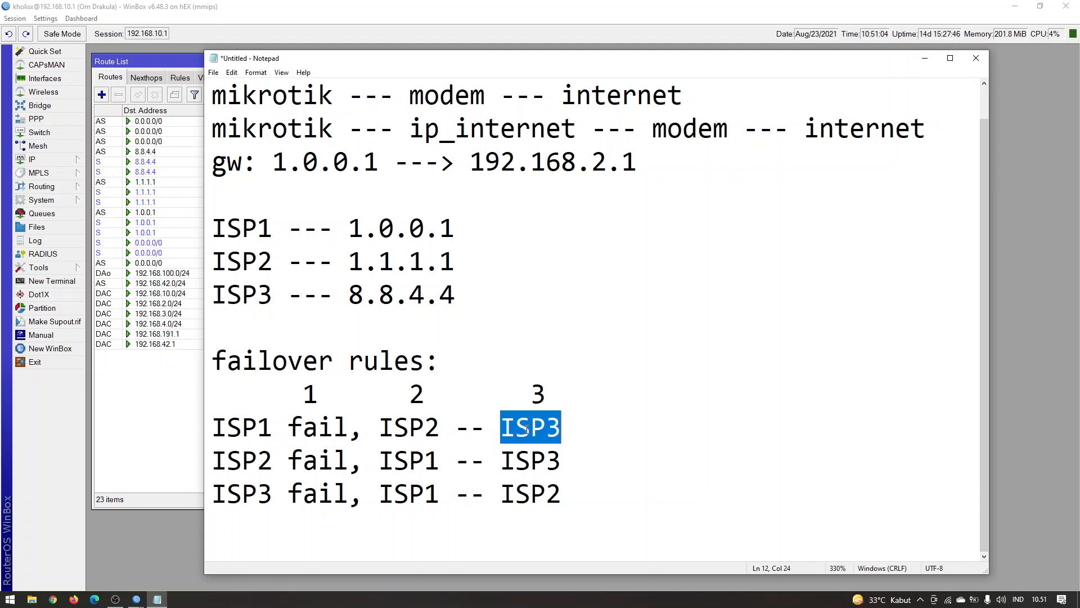
pyautogui.doubleClick(388, 426)
pyautogui.click(397, 426)
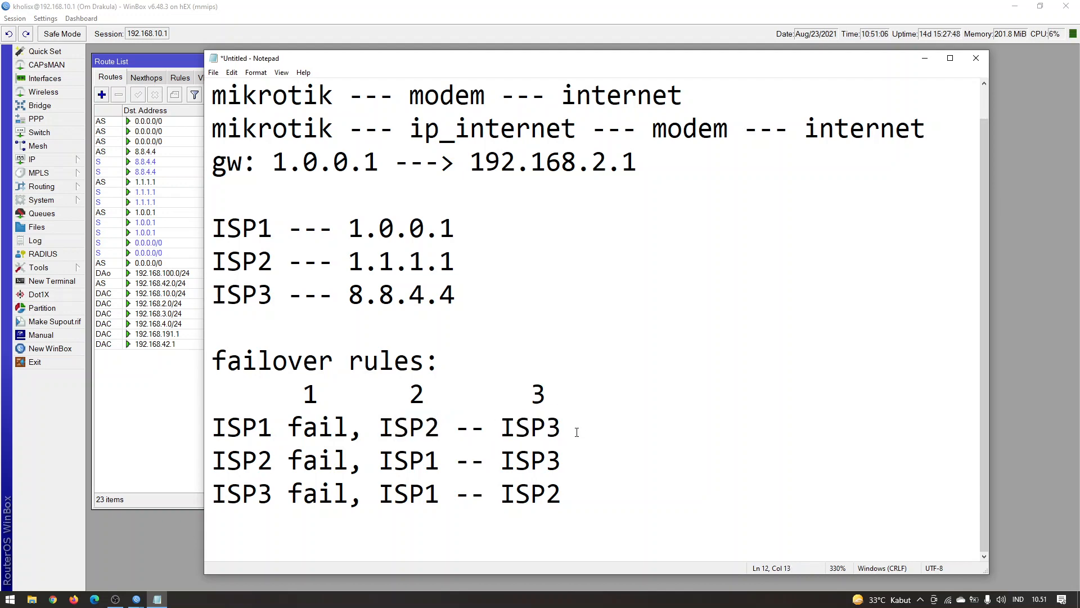
# Return to the WinBox route list and check the Default Gateway ISP2, ISP1 fail to ISP2 and ISP1 test Network routes
pyautogui.click(151, 254)
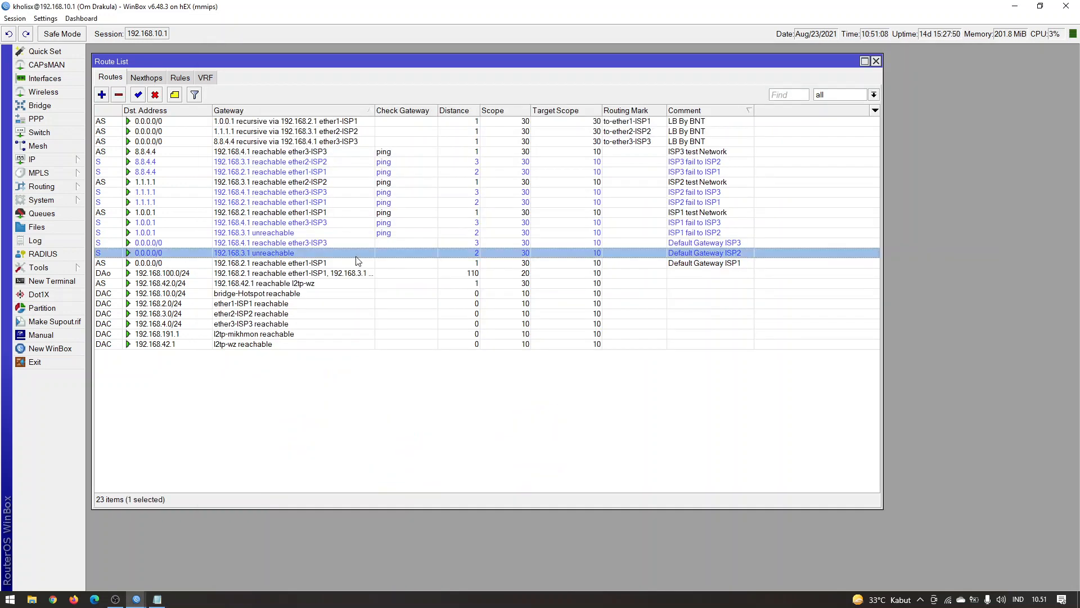
pyautogui.click(403, 233)
pyautogui.click(393, 213)
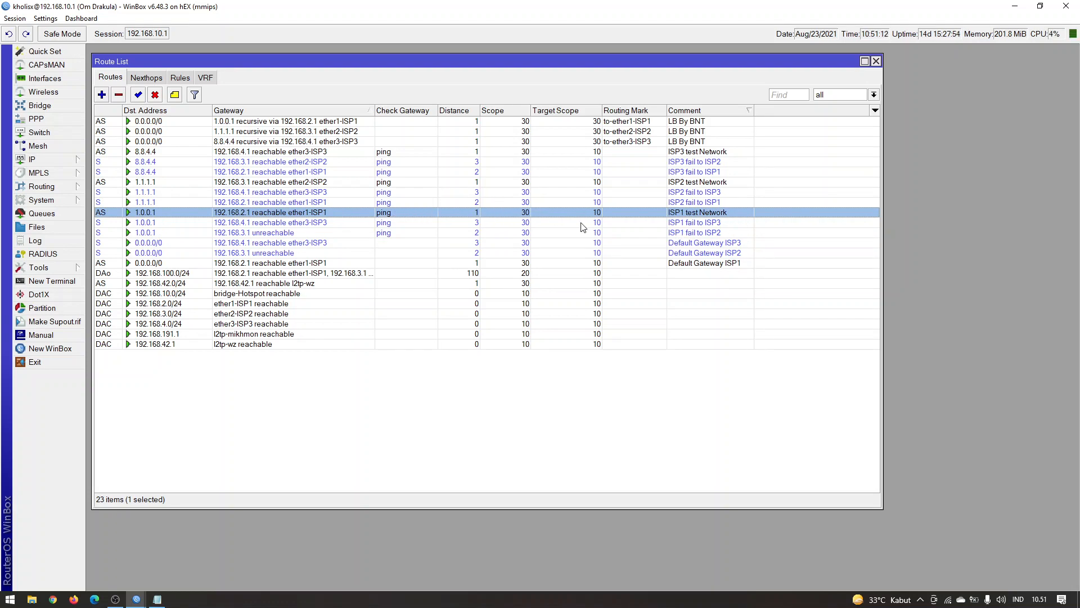
# Sort the route list by destination address
pyautogui.click(717, 112)
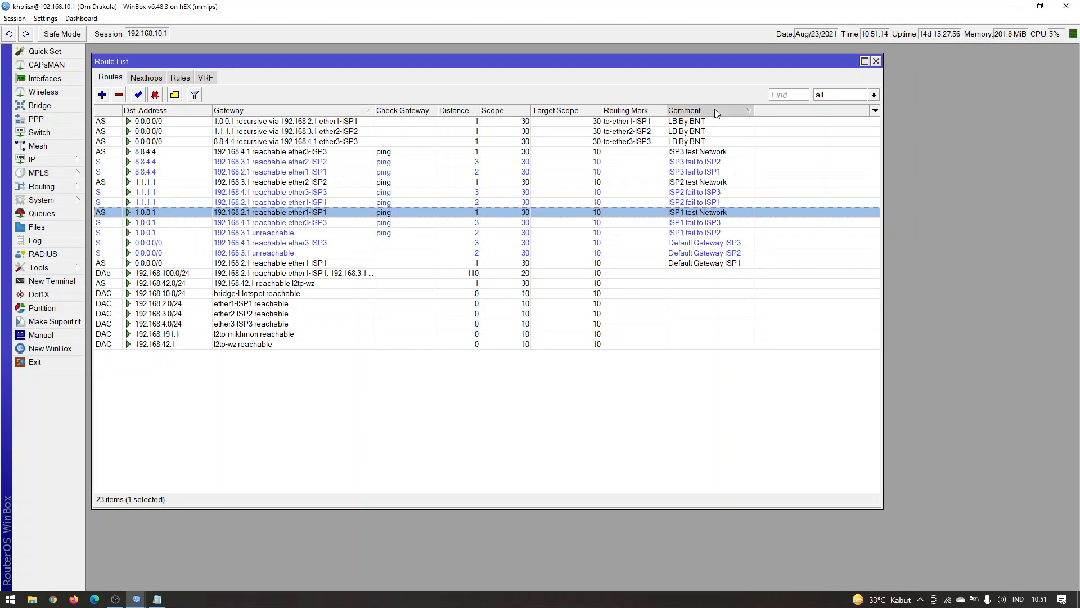
pyautogui.click(717, 111)
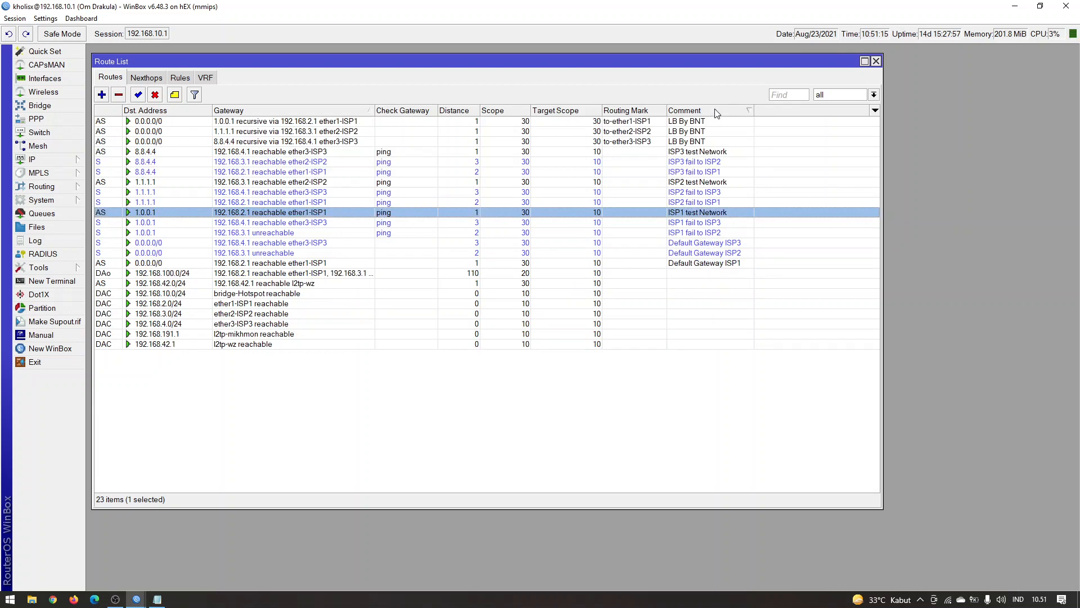
pyautogui.click(192, 112)
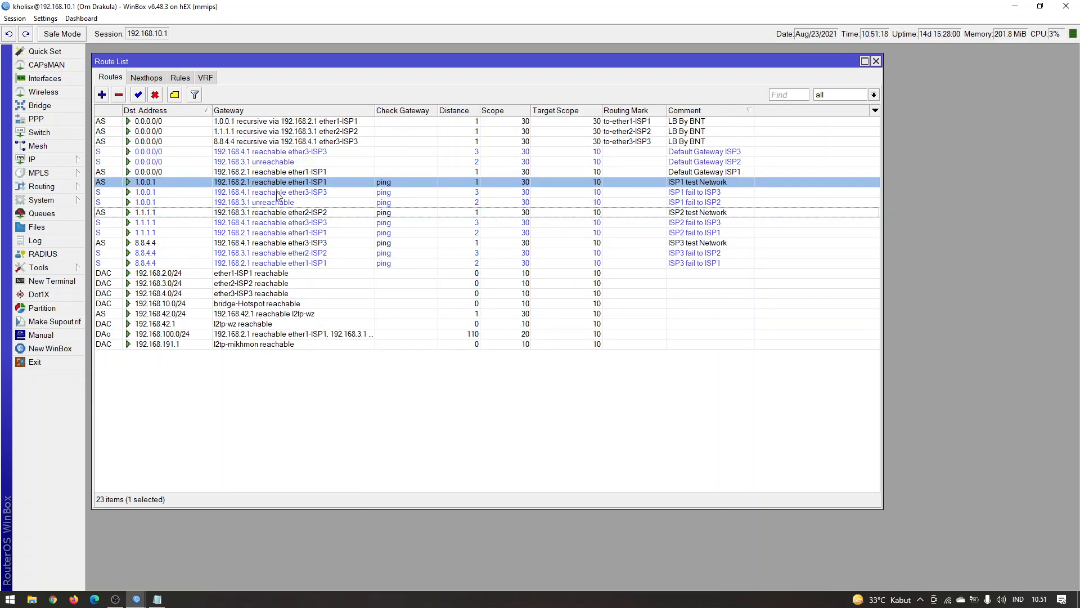
# Disable and re-enable the ISP1 fail to ISP2 route for 1.0.0.1 to refresh its gateway status
pyautogui.click(397, 203)
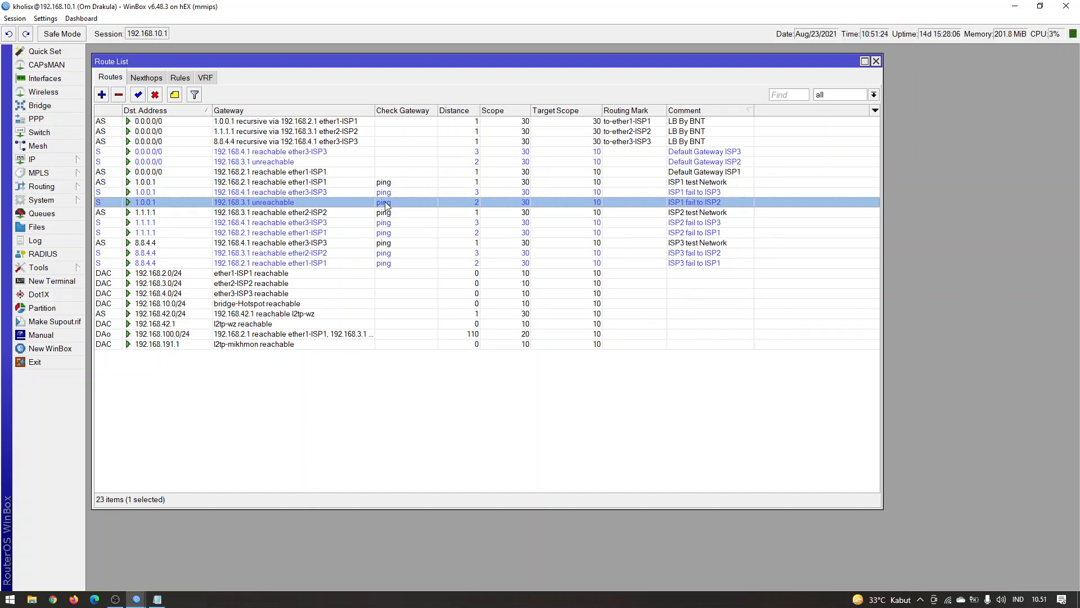
pyautogui.click(403, 194)
pyautogui.click(393, 201)
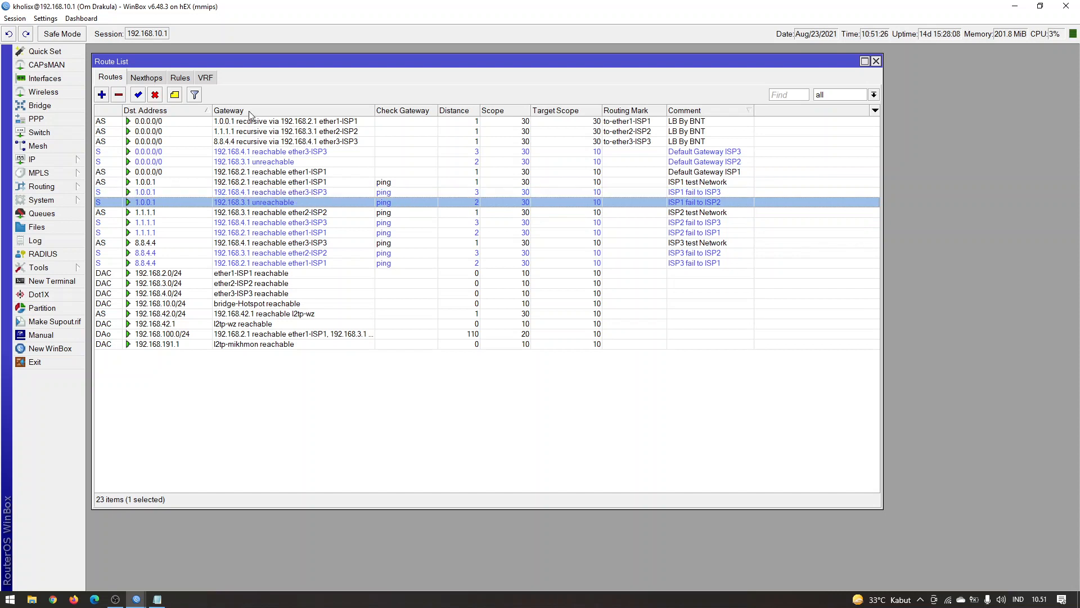
pyautogui.click(155, 95)
pyautogui.click(138, 95)
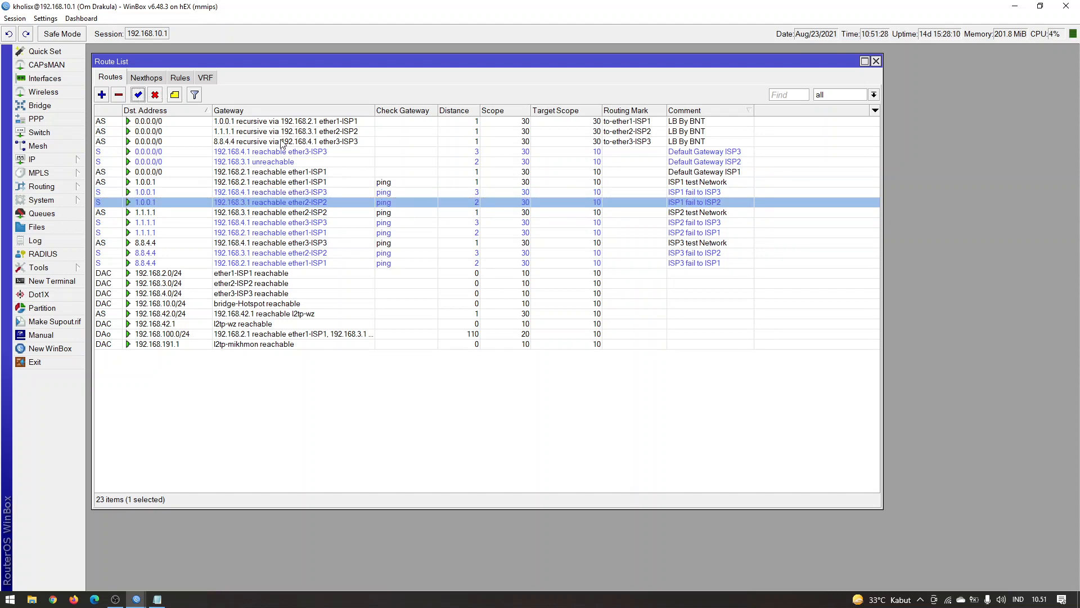
# Try sorting the routes by distance and gateway, settle on descending destination address, and select the ISP2 fail to ISP1 route
pyautogui.click(411, 192)
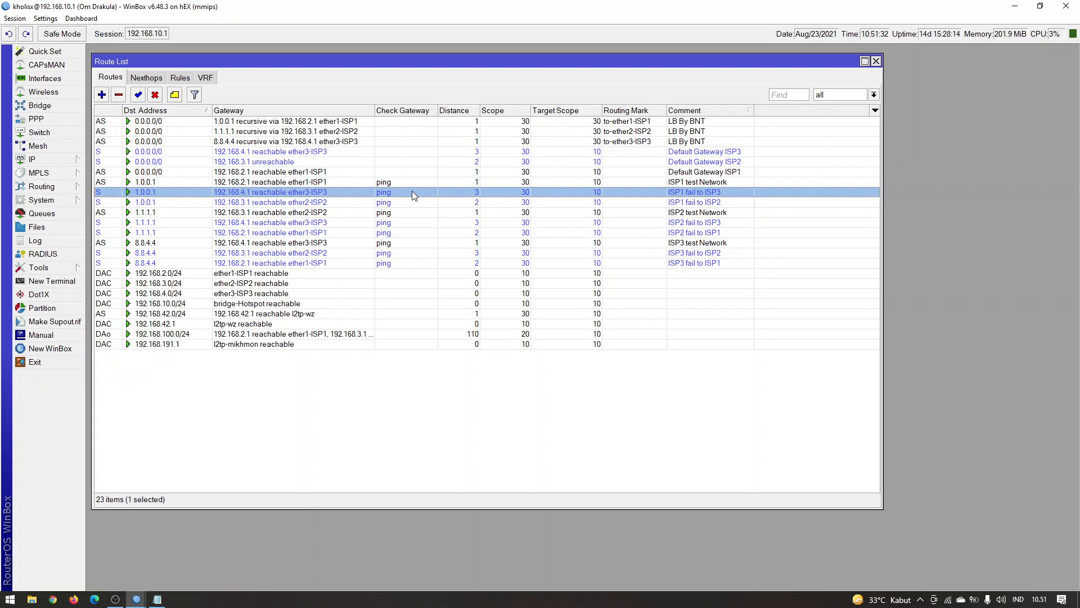
pyautogui.click(460, 111)
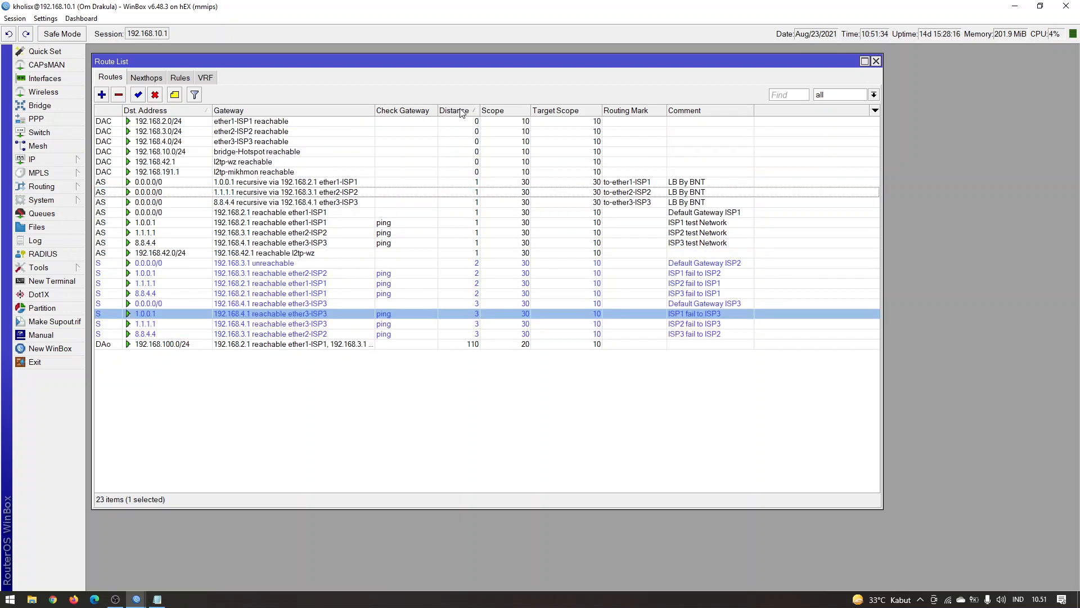
pyautogui.click(460, 111)
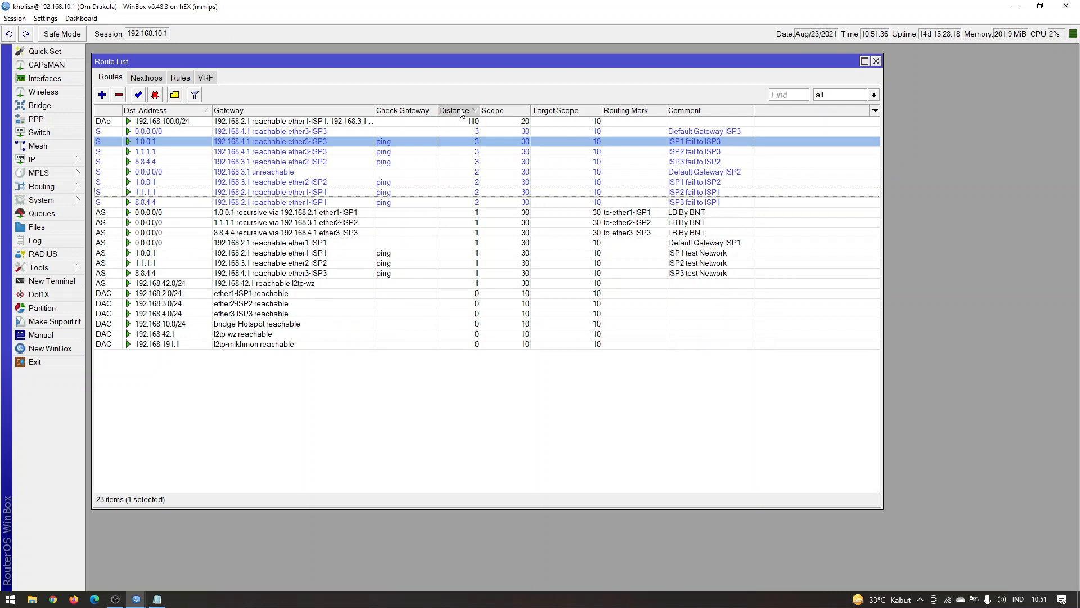
pyautogui.click(461, 111)
pyautogui.click(262, 113)
pyautogui.click(198, 111)
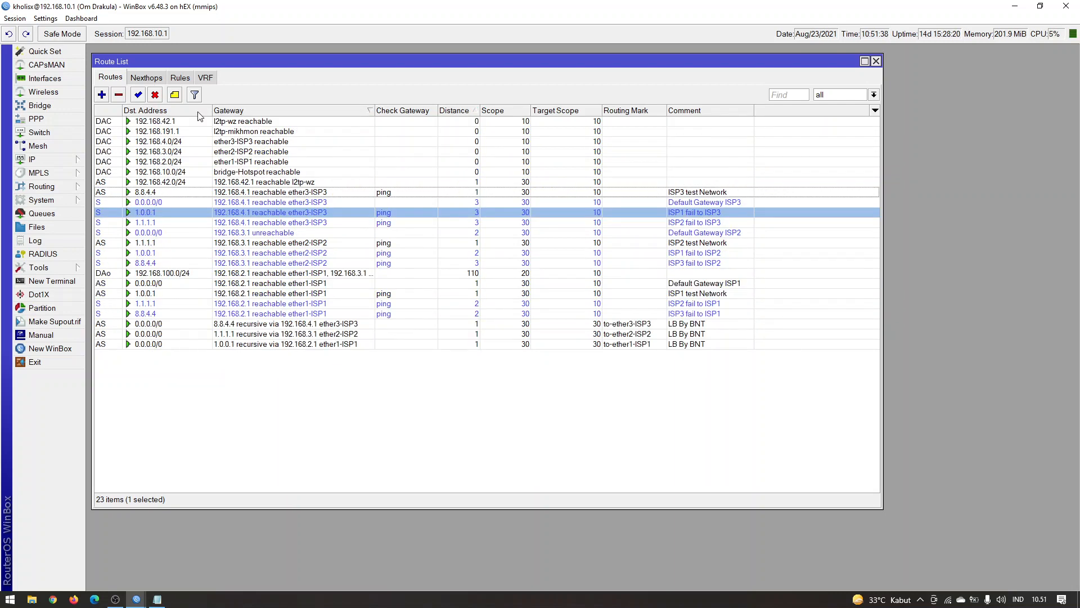
pyautogui.click(198, 112)
pyautogui.click(198, 112)
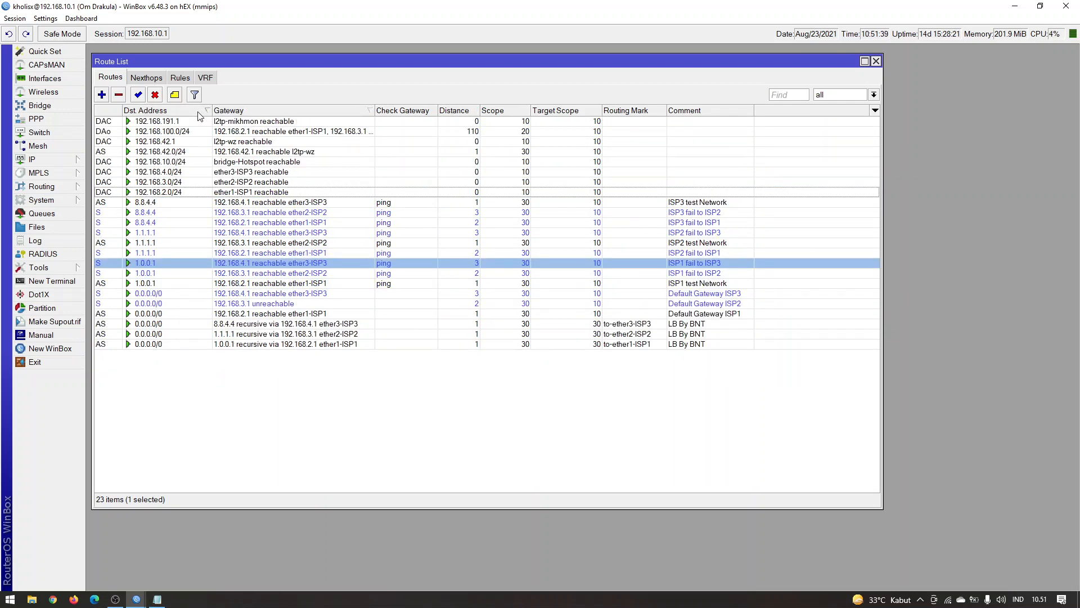
pyautogui.click(337, 255)
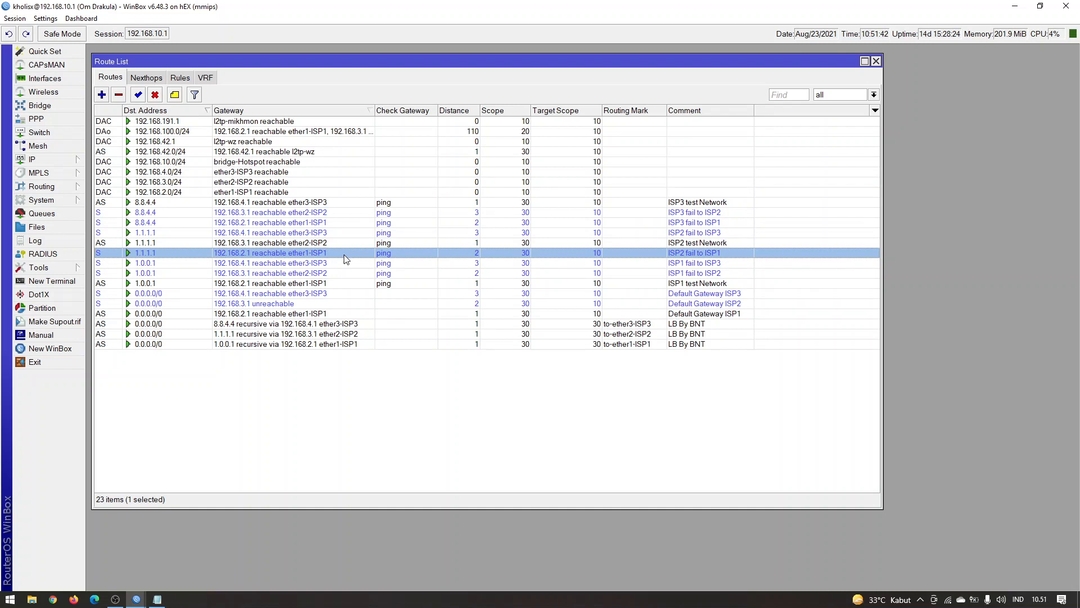
# Set the distance of the ISP1 fail to ISP2 route for 1.0.0.1 to 3
pyautogui.click(338, 263)
pyautogui.click(332, 273)
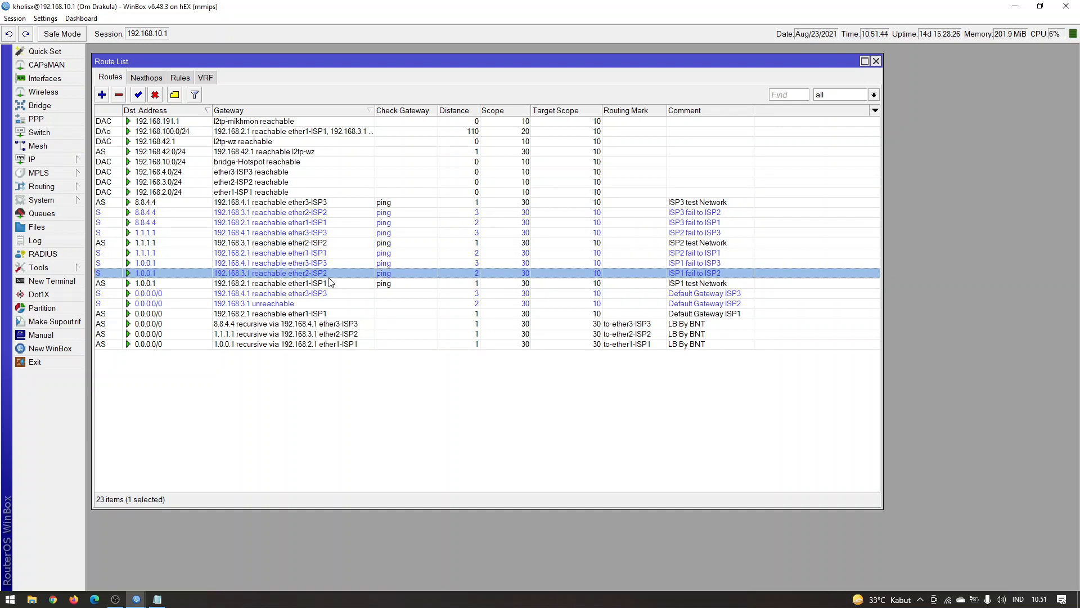
pyautogui.click(332, 284)
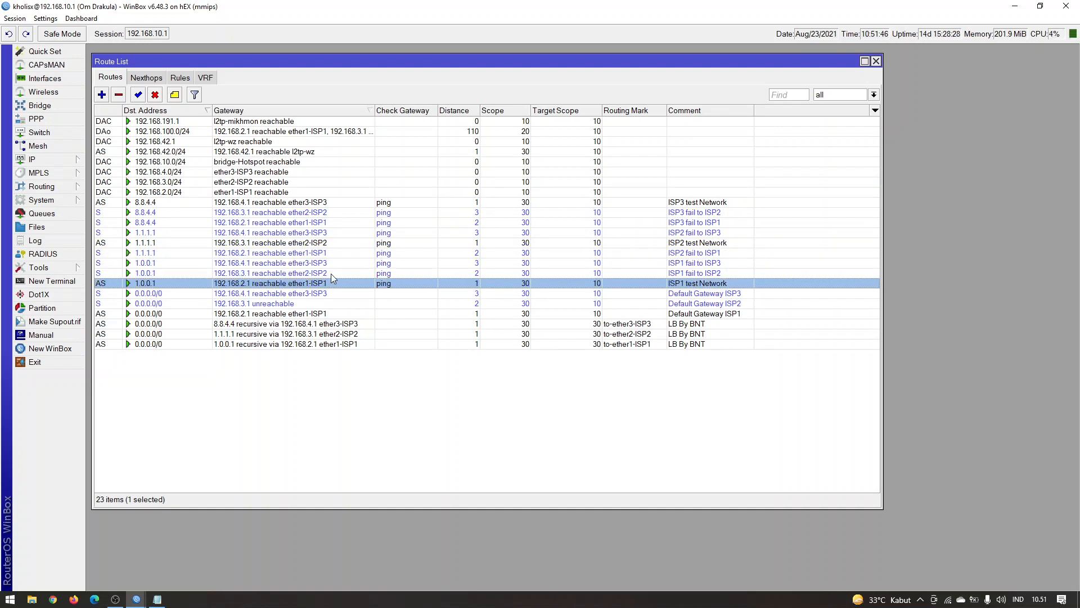
pyautogui.doubleClick(332, 274)
pyautogui.click(499, 410)
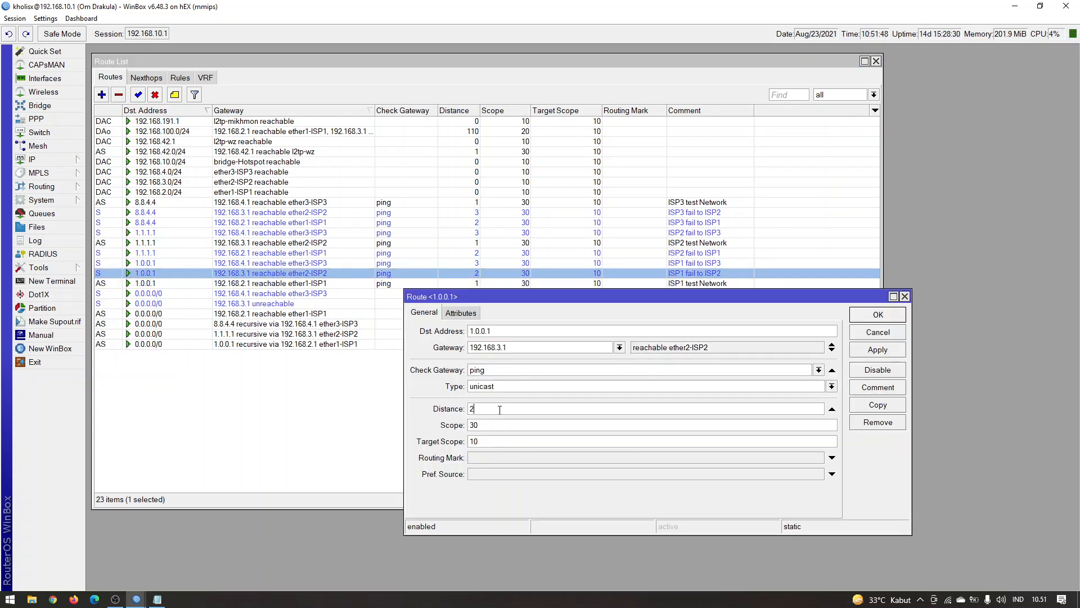
pyautogui.press('Return')
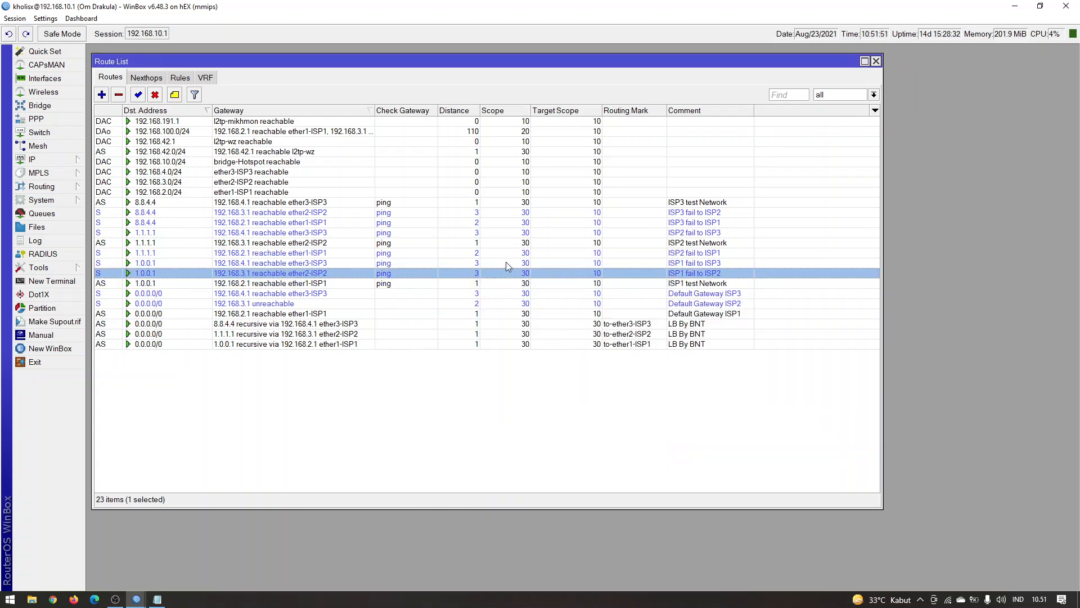
# Set the distance of the ISP1 fail to ISP3 route for 1.0.0.1 to 2
pyautogui.doubleClick(506, 262)
pyautogui.click(502, 409)
pyautogui.write('2')
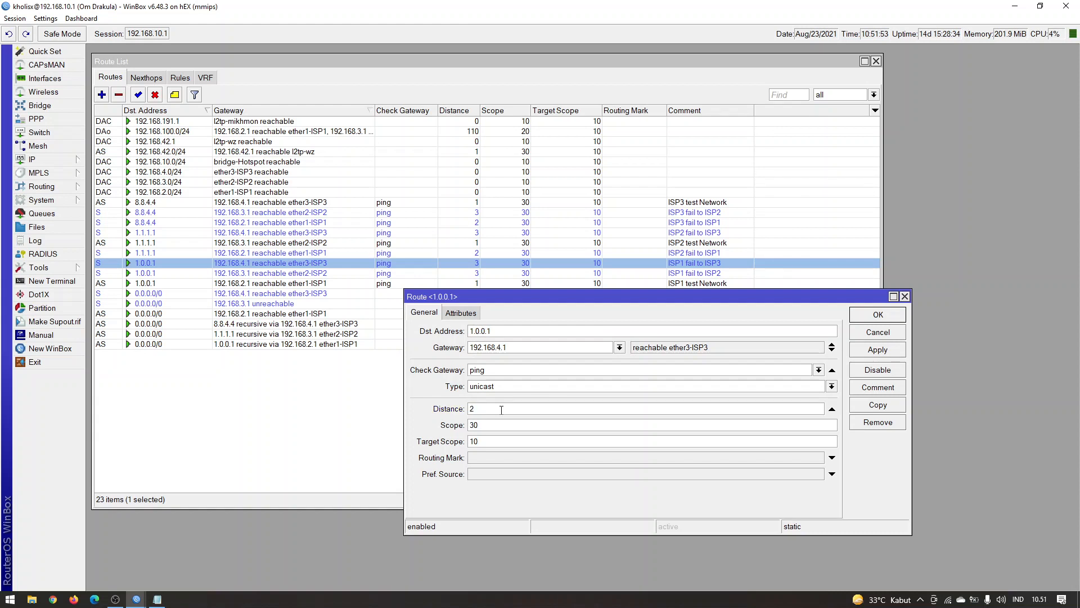
pyautogui.press('Return')
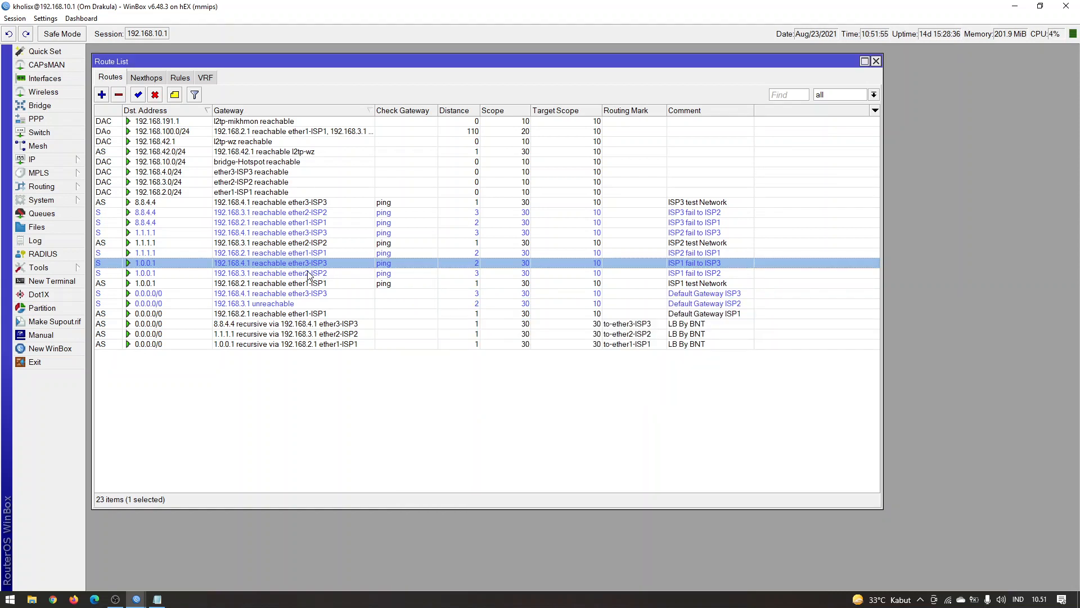
# Review the distances and failover order of the ISP1 test Network, ISP1 fail to ISP2 and ISP1 fail to ISP3 routes
pyautogui.click(243, 275)
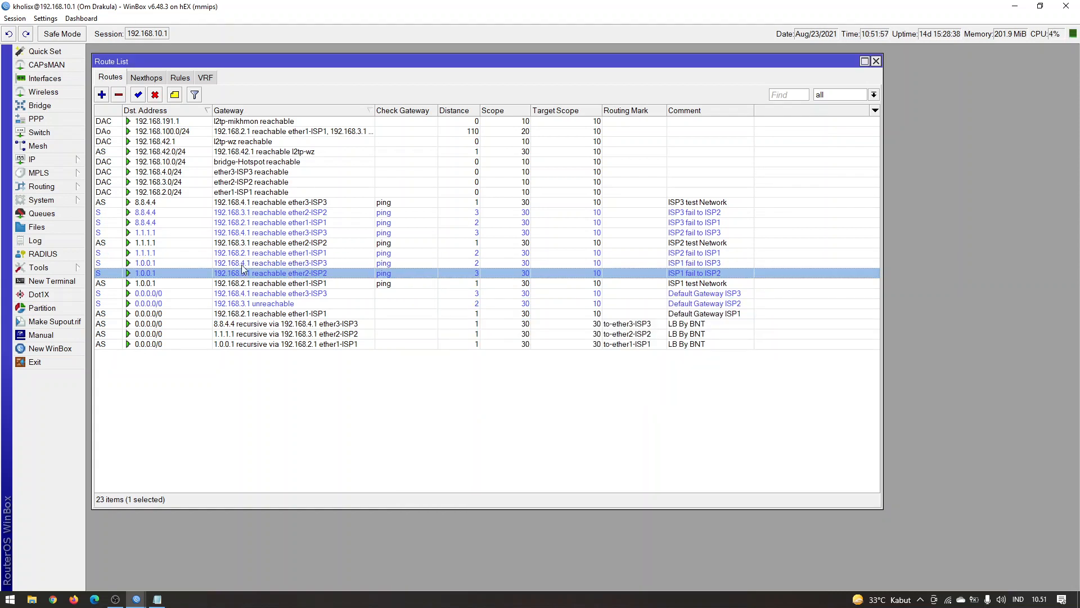
pyautogui.click(220, 285)
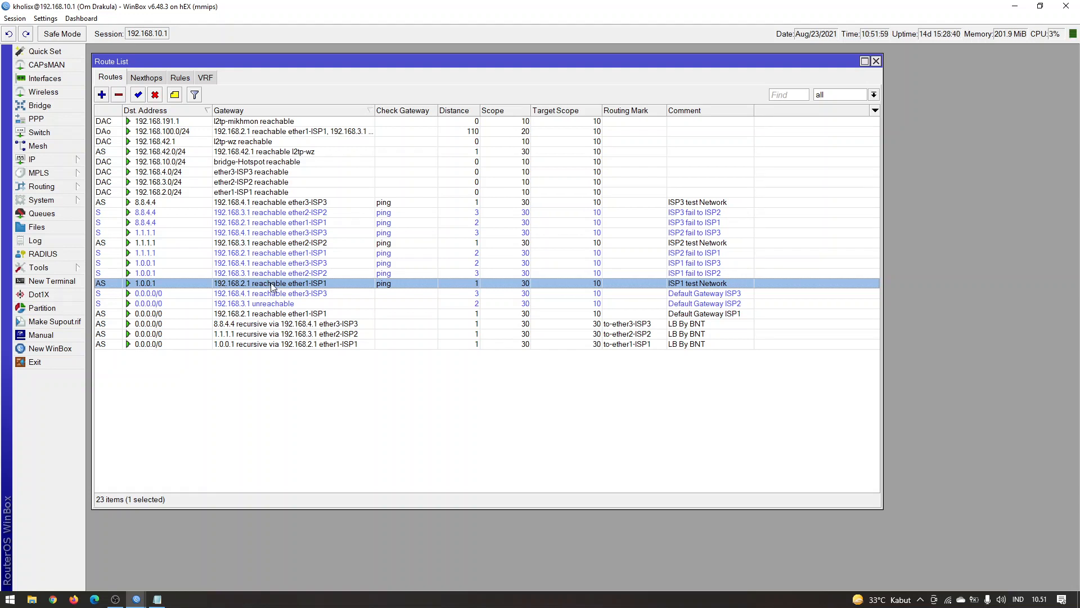
pyautogui.click(326, 274)
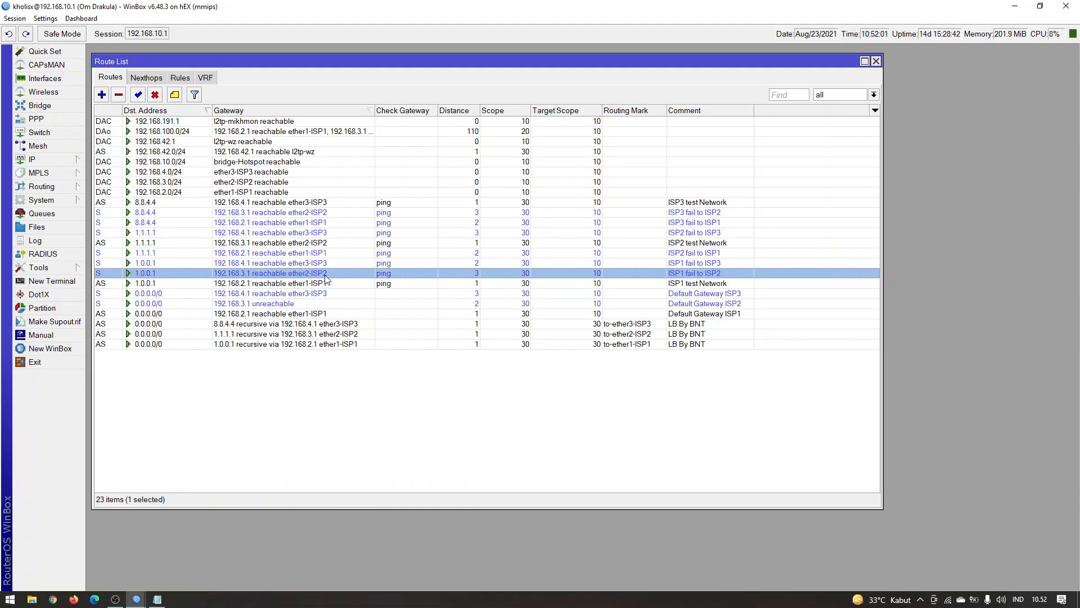
pyautogui.click(323, 264)
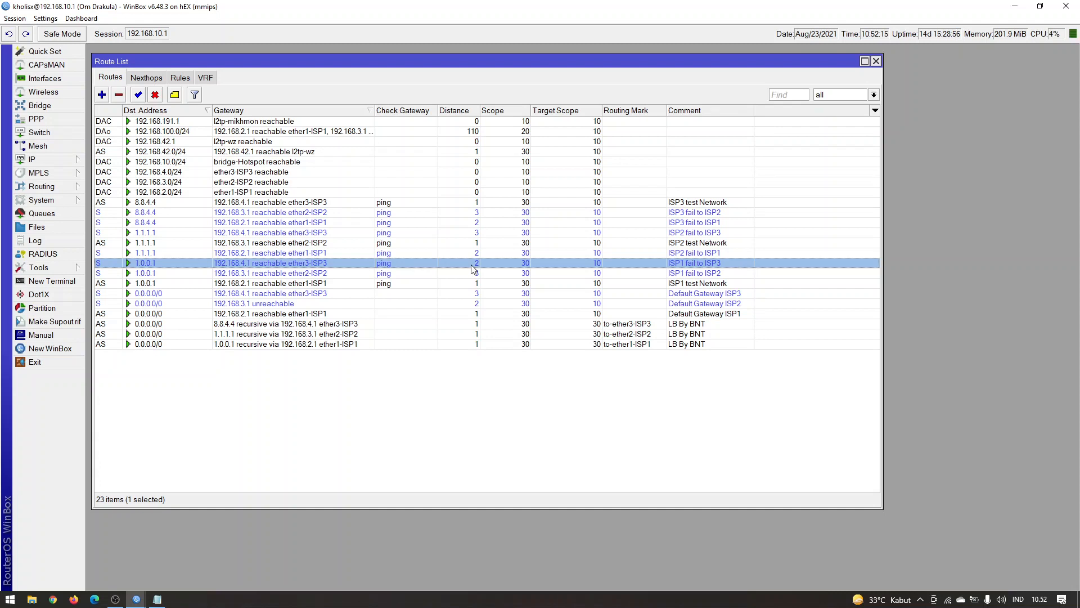
pyautogui.click(470, 396)
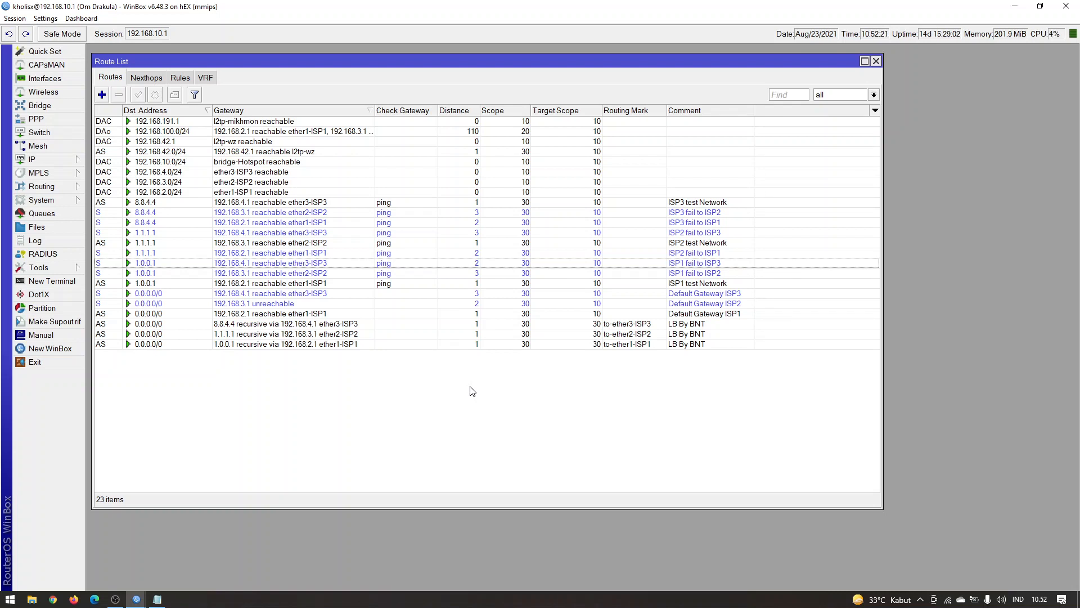
pyautogui.click(339, 269)
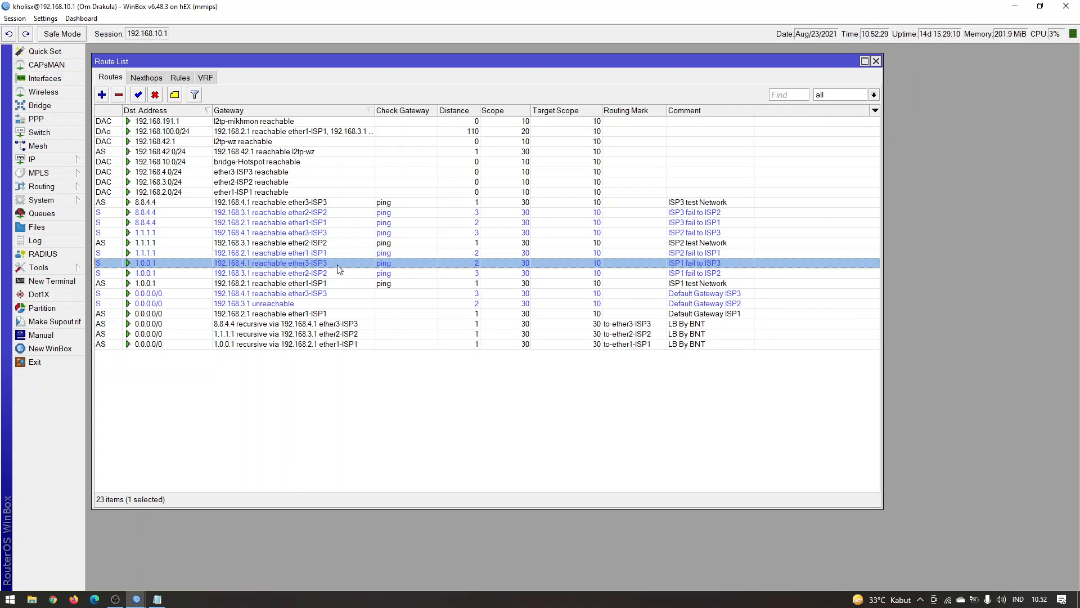
pyautogui.click(136, 598)
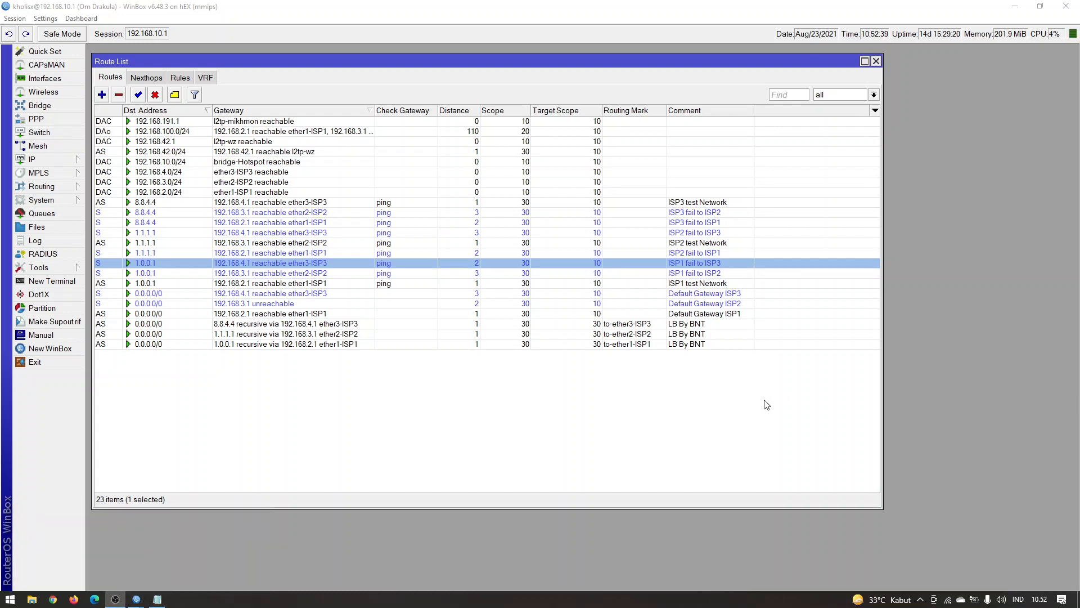
pyautogui.click(597, 415)
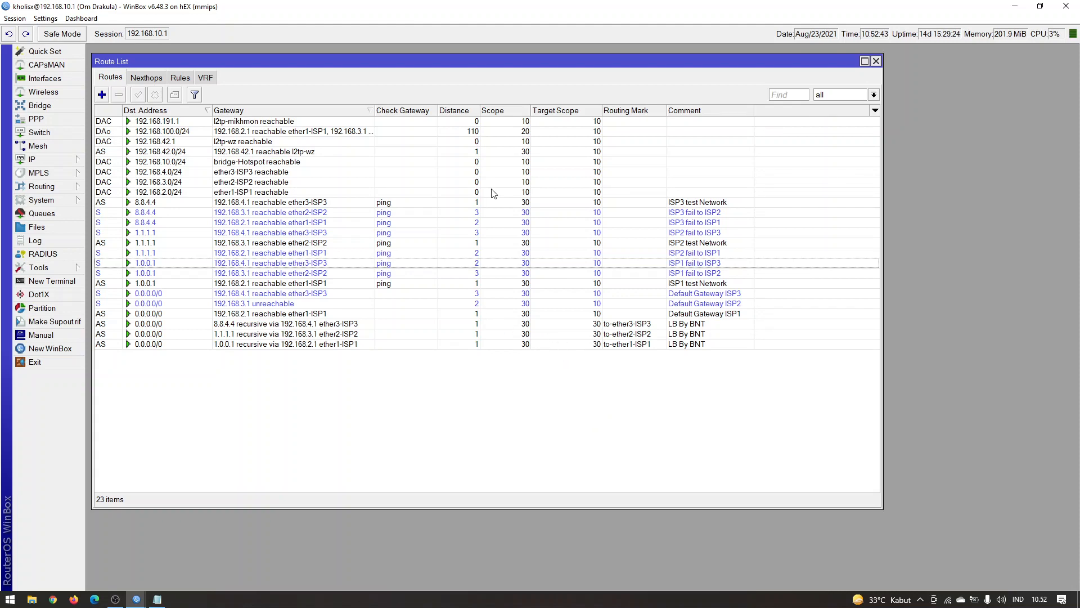
# Try sorting the route list by gateway, then settle on ascending destination address
pyautogui.click(187, 112)
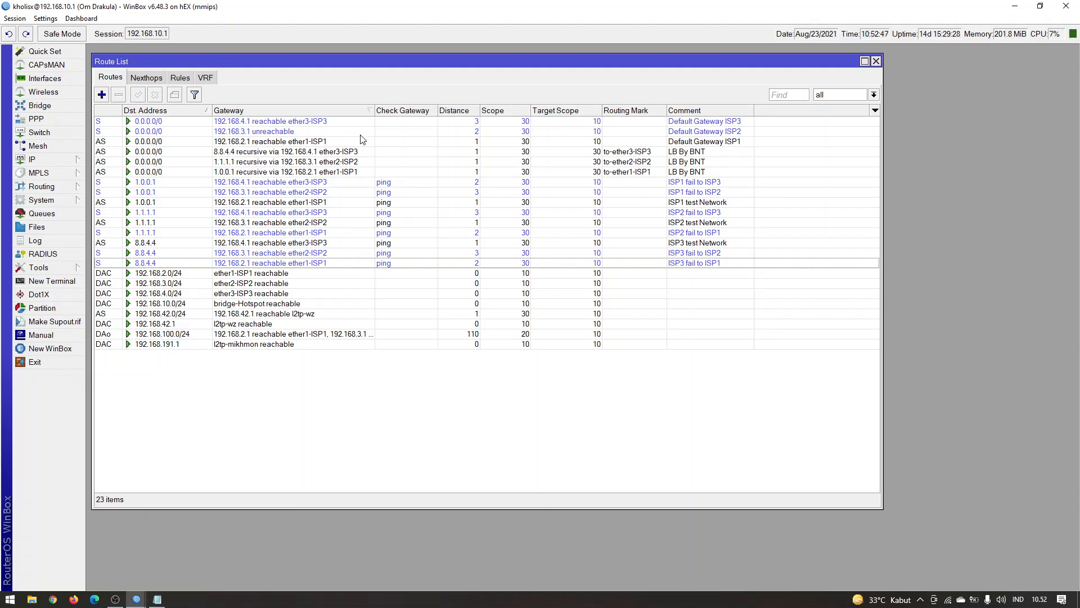
pyautogui.click(355, 111)
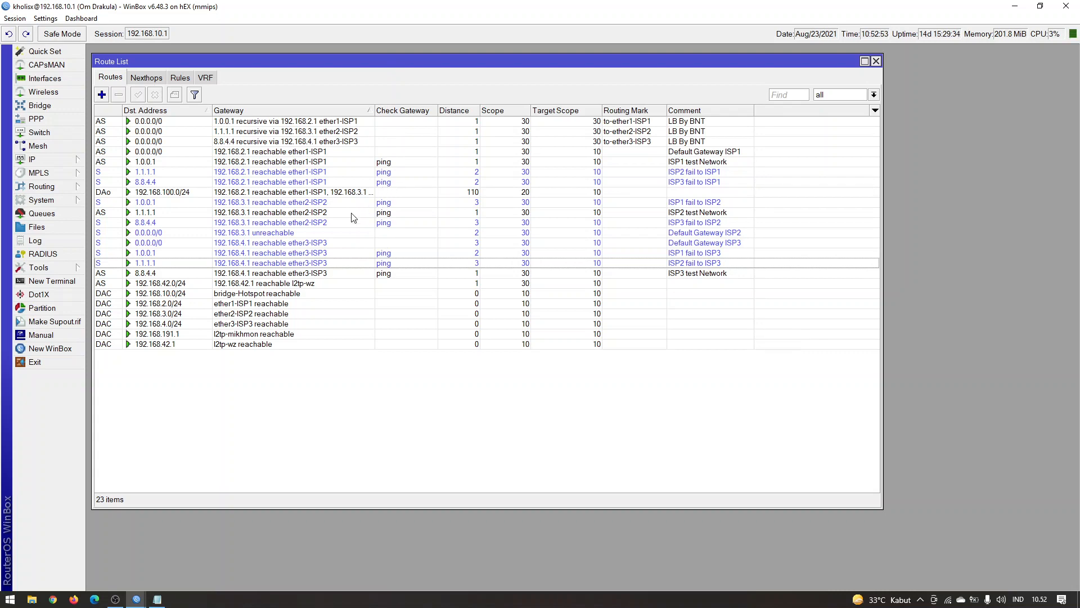
pyautogui.click(192, 110)
pyautogui.click(190, 110)
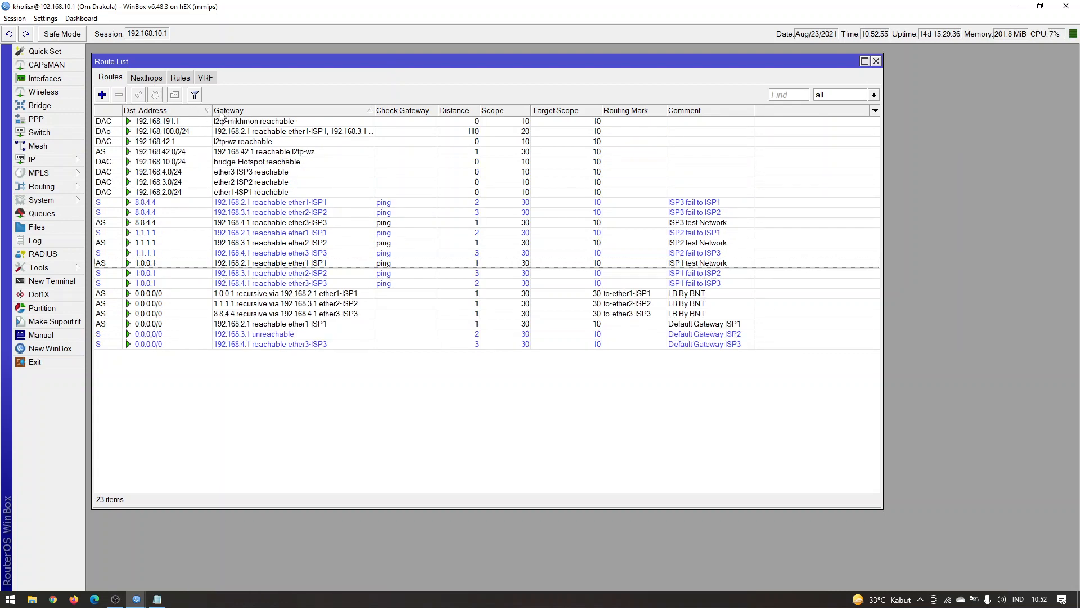
pyautogui.click(188, 111)
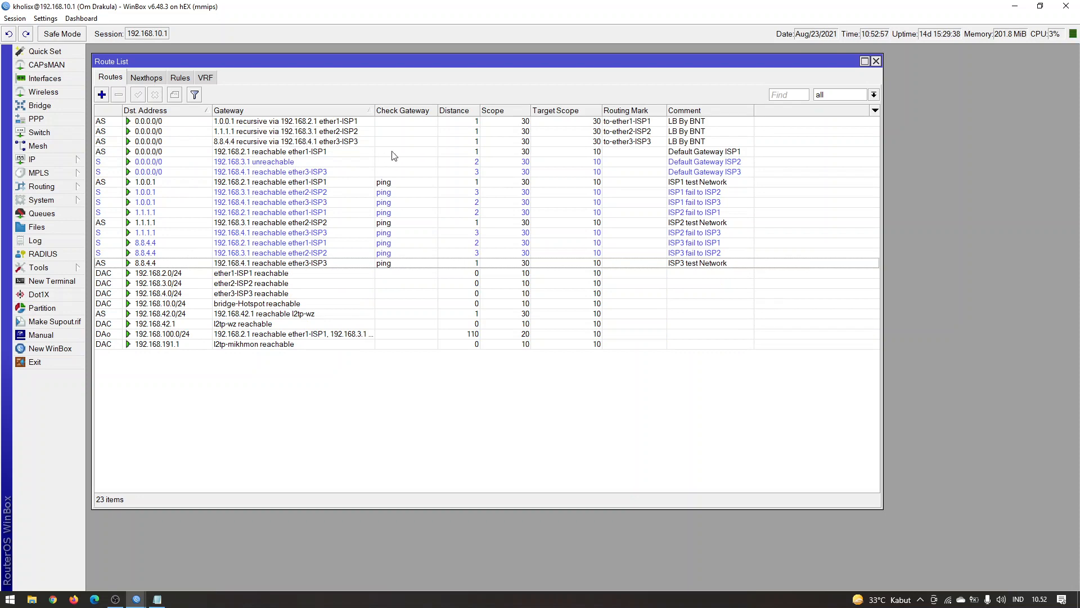
# Switch to Notepad, highlight the ISP1 failover order, and add the number 4 after 3 in the row under "failover rules:"
pyautogui.click(157, 598)
pyautogui.moveTo(243, 427); pyautogui.dragTo(438, 429)
pyautogui.moveTo(510, 425); pyautogui.dragTo(546, 428)
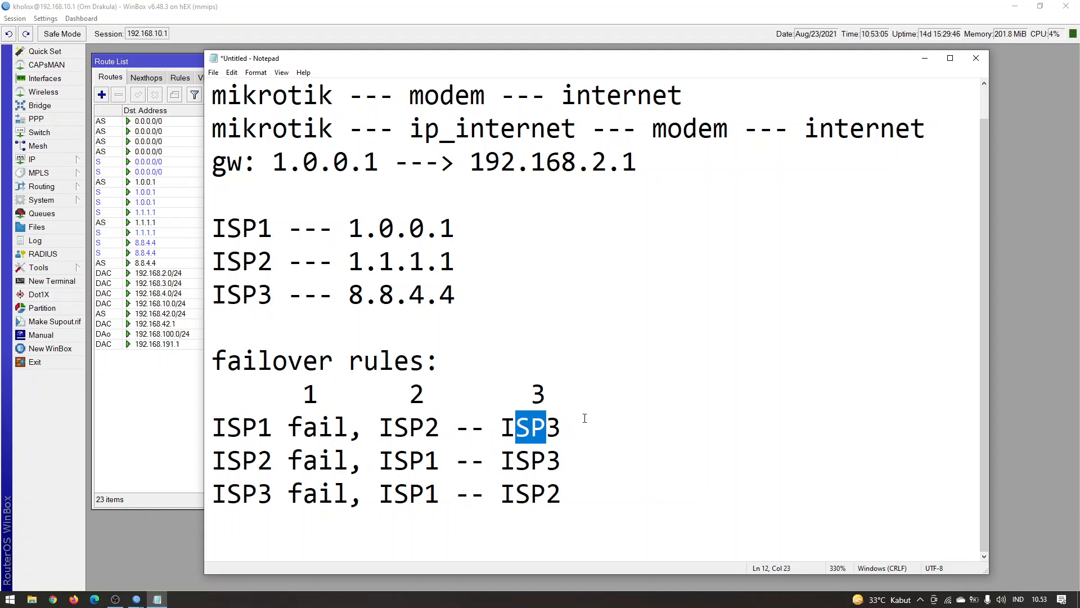
pyautogui.press('End')
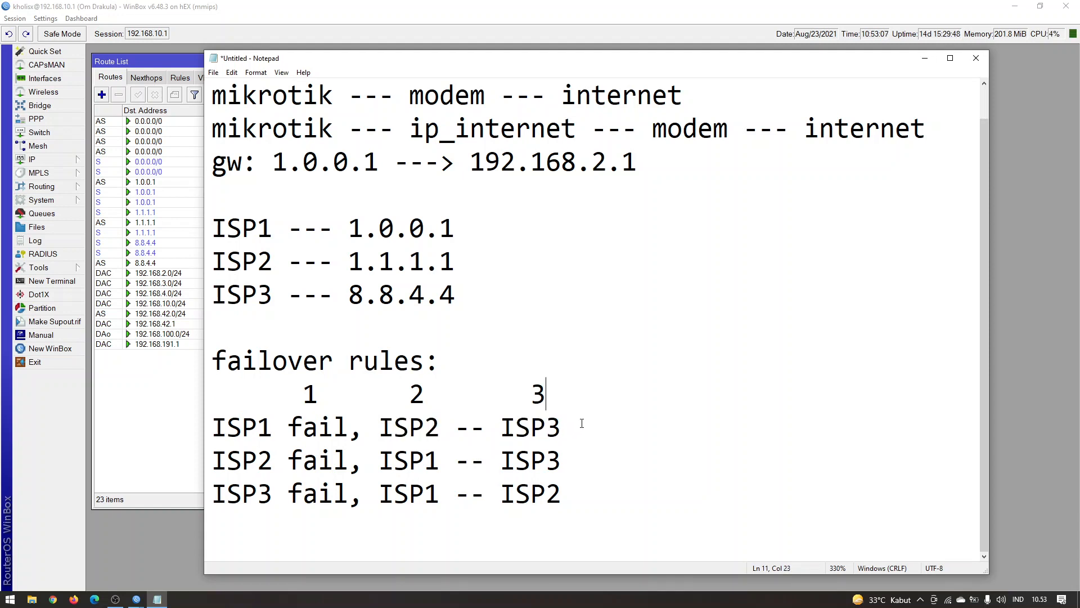
pyautogui.click(632, 390)
pyautogui.write('4')
pyautogui.click(623, 391)
# Compare the ISP1 fail to ISP3 route in the WinBox route list with the failover rules in Notepad
pyautogui.click(170, 202)
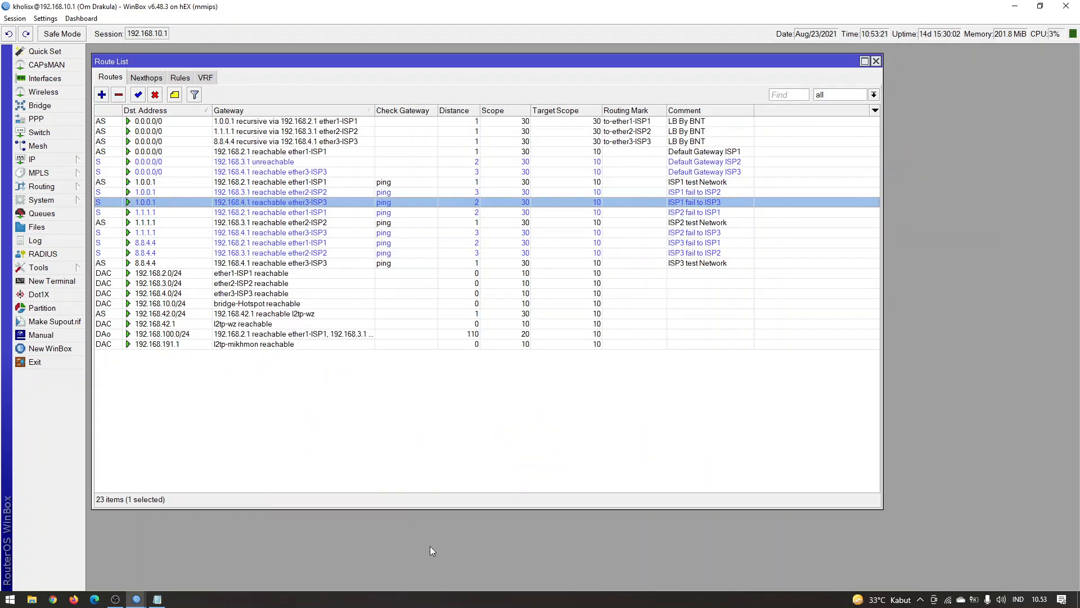
pyautogui.click(158, 600)
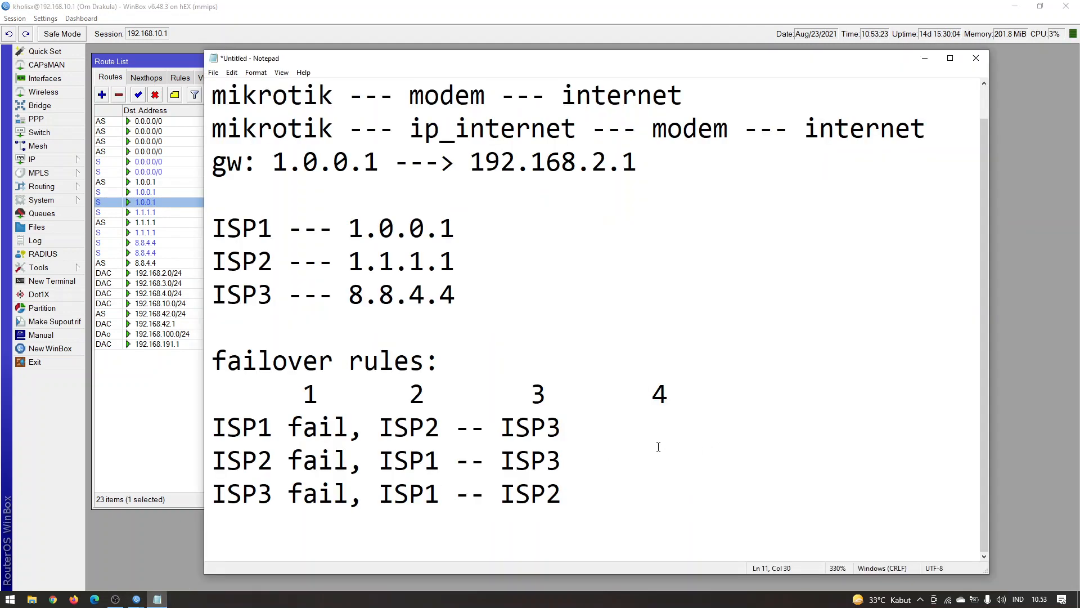
pyautogui.press('Down')
pyautogui.press('Down')
pyautogui.press('Down')
pyautogui.click(163, 383)
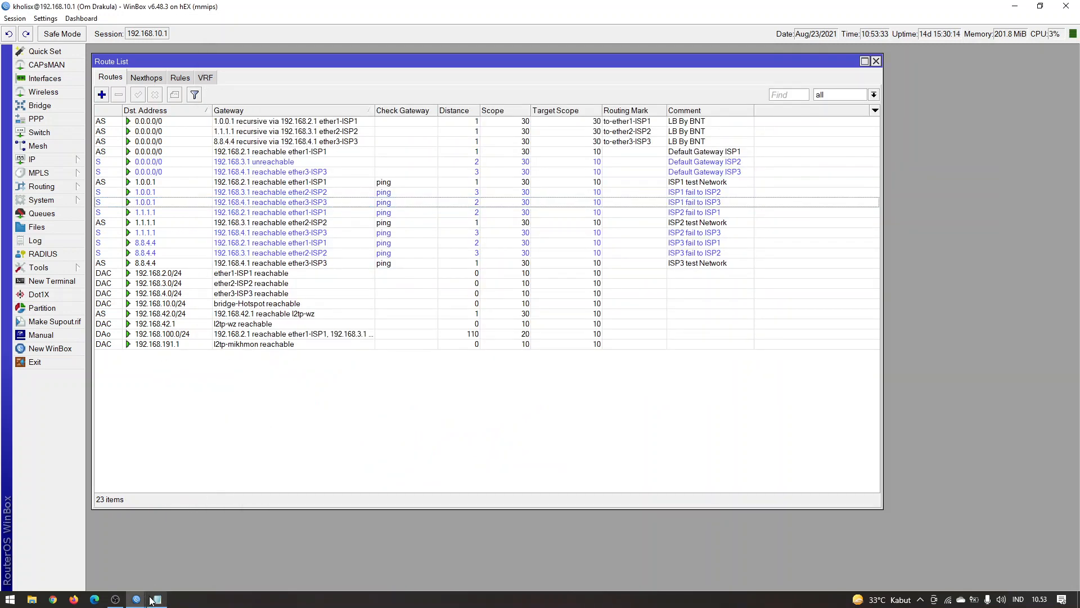
pyautogui.click(217, 549)
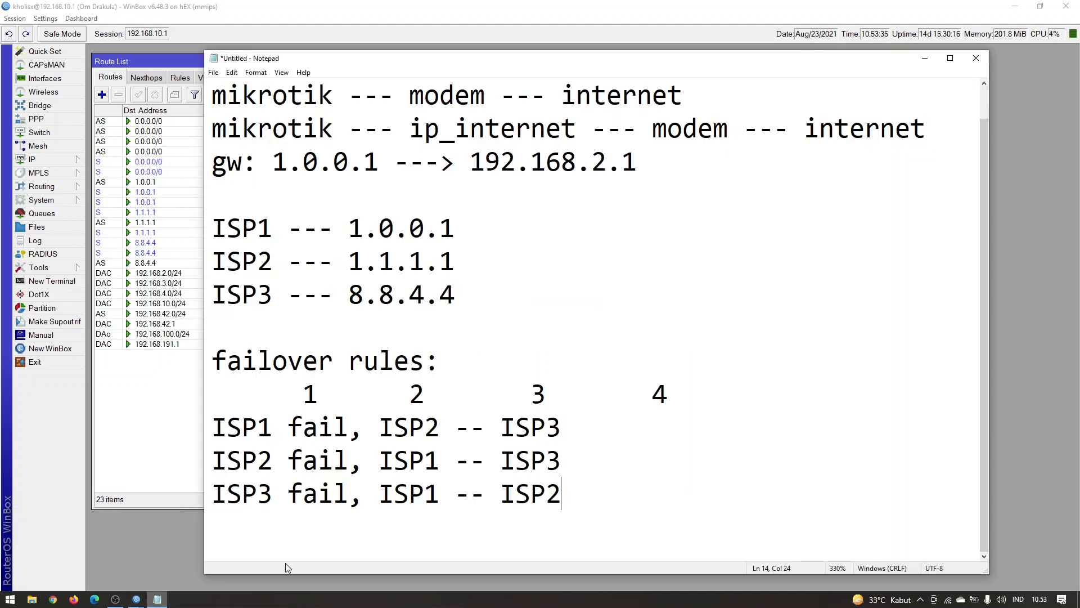